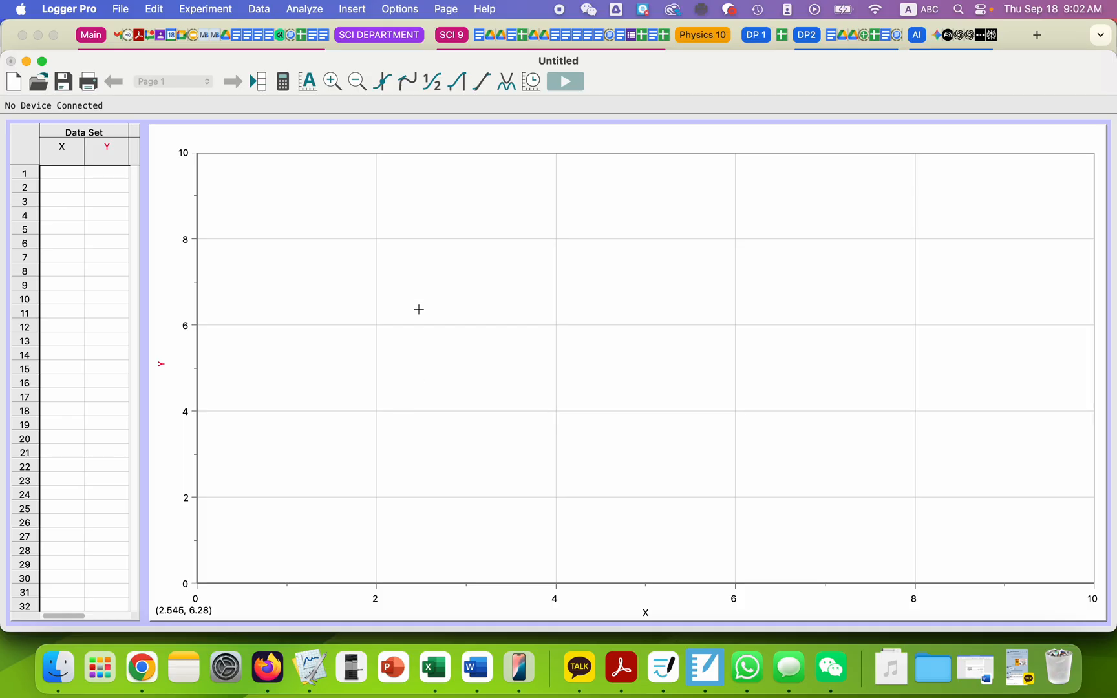
Insert the movie Falling Ball - big black ball.MOV, move it over the graph and enlarge it slightly
click(305, 9)
mouse_move(353, 9)
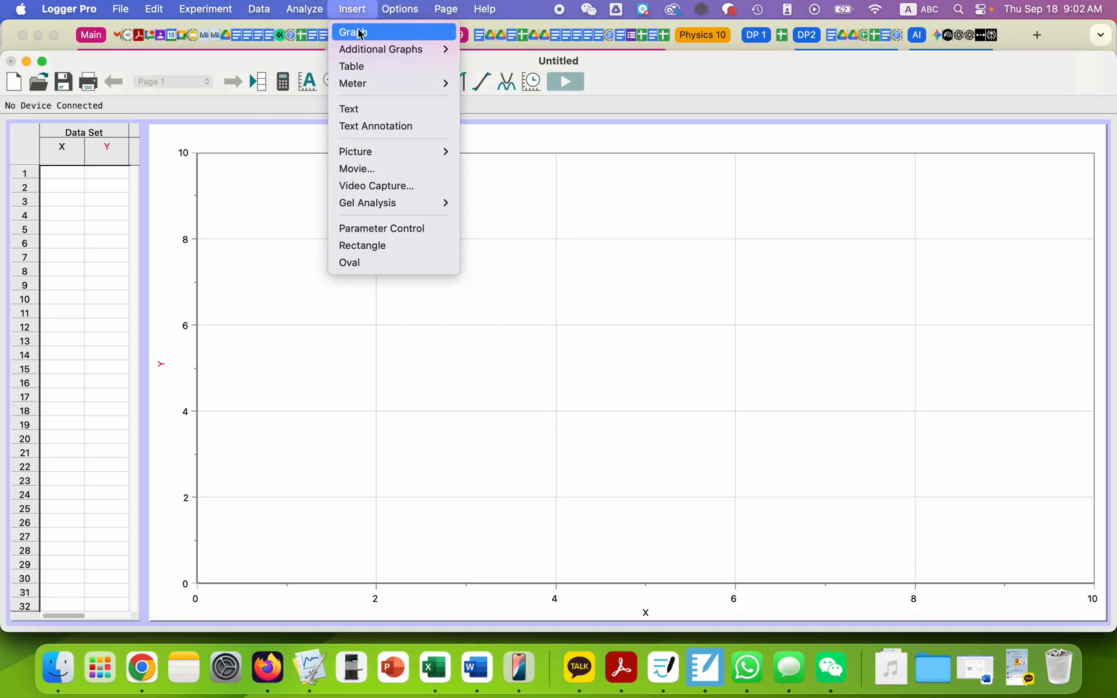
click(391, 171)
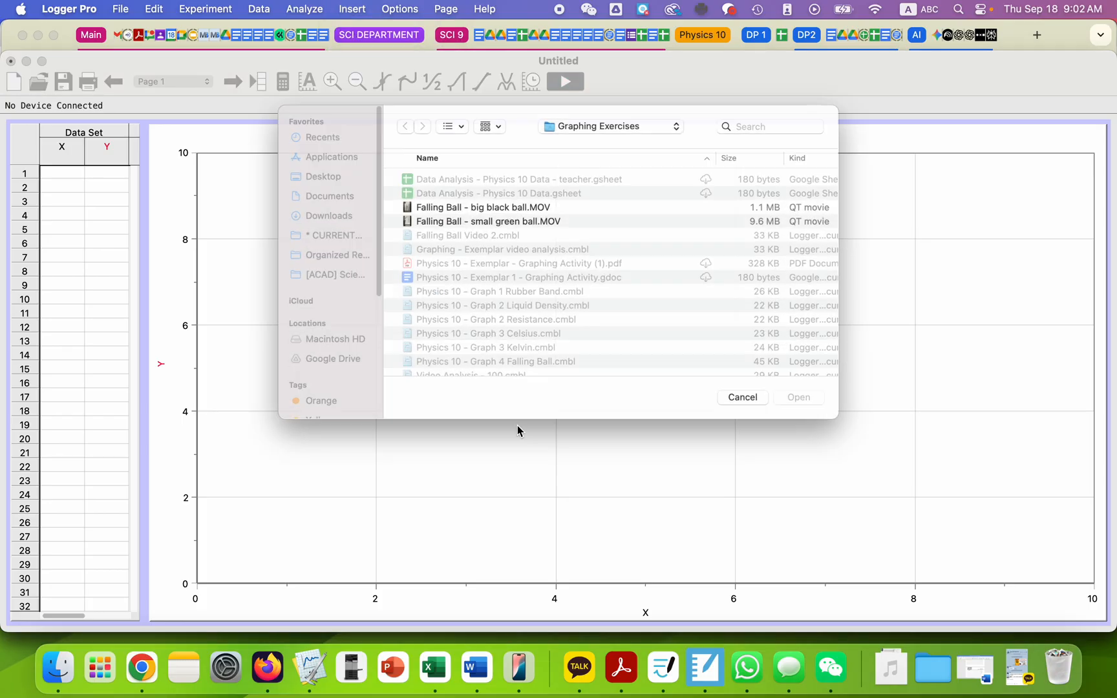
double_click(508, 203)
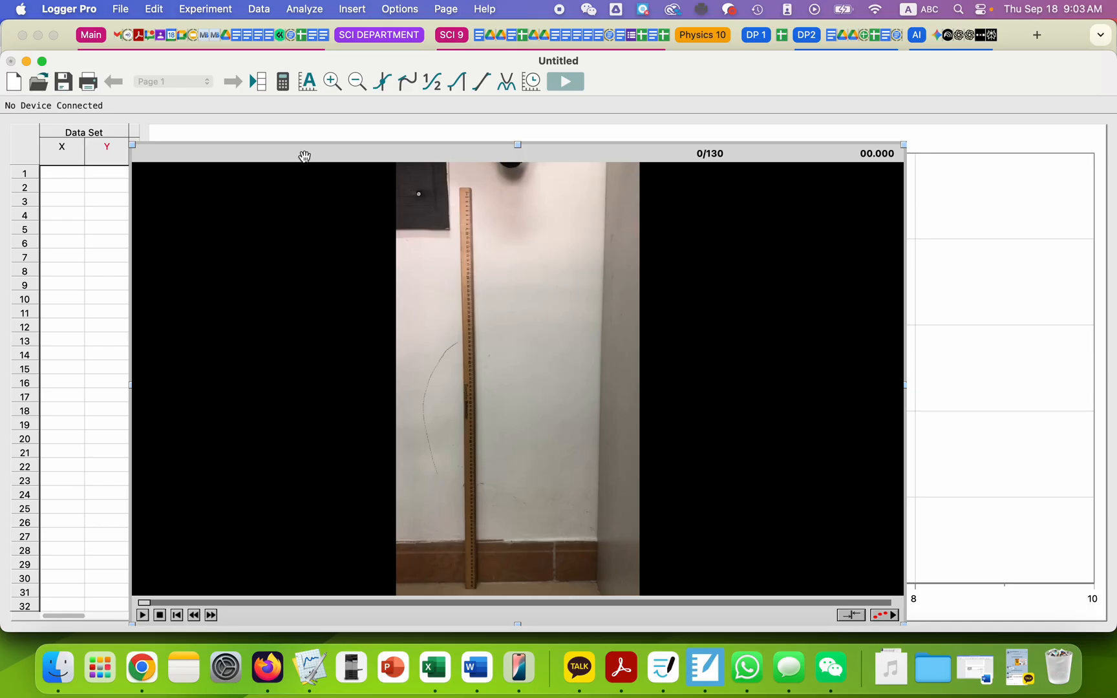
drag(305, 155, 332, 136)
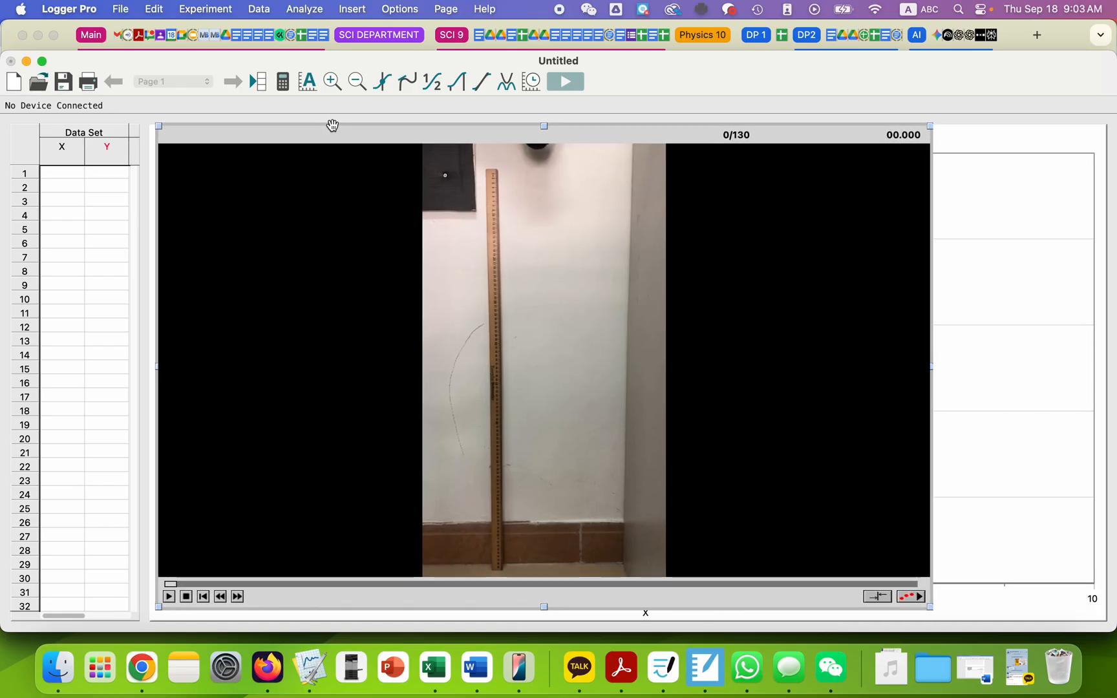
drag(163, 124, 70, 123)
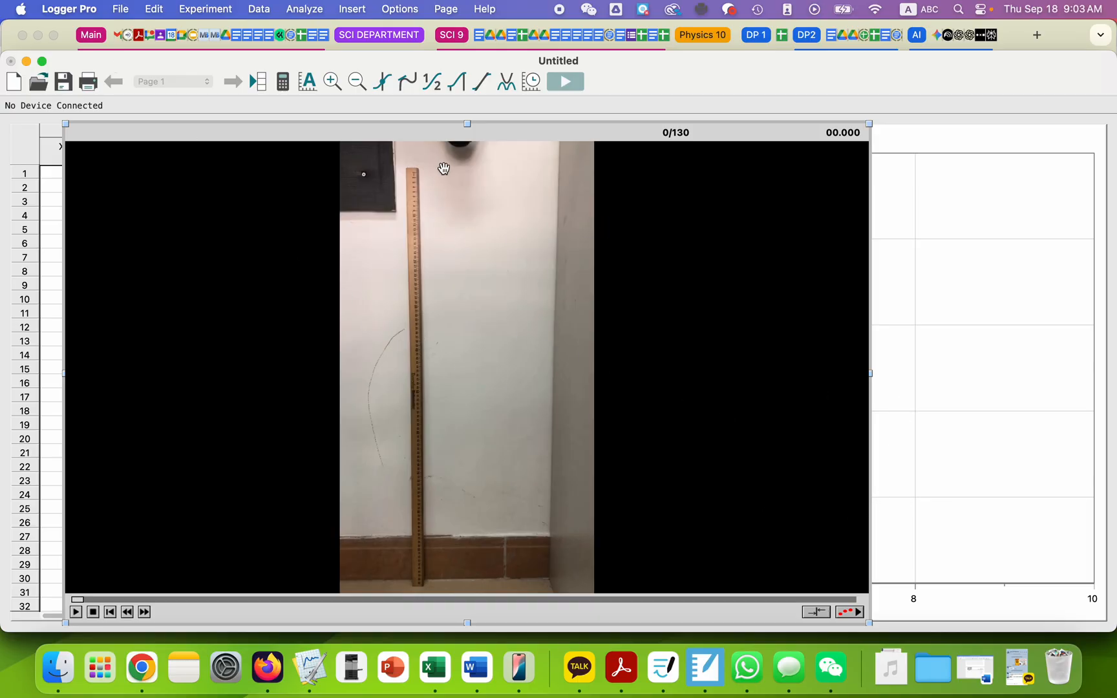
Play the falling ball movie and stop it at frame 71, when the ball is near the floor
click(75, 612)
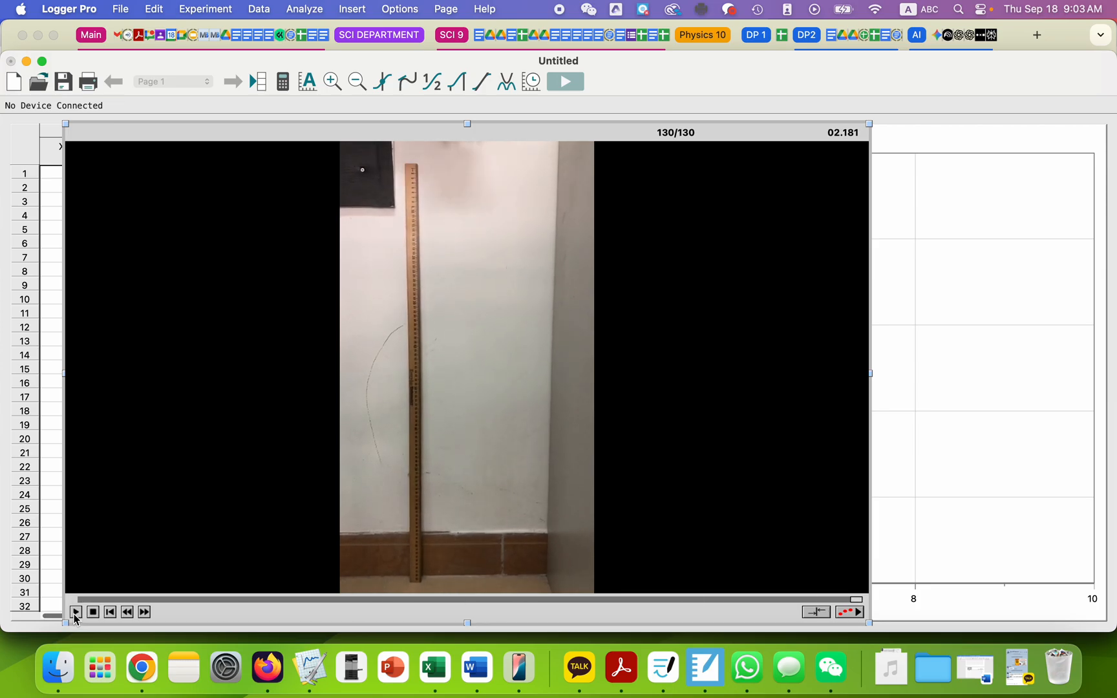
click(75, 612)
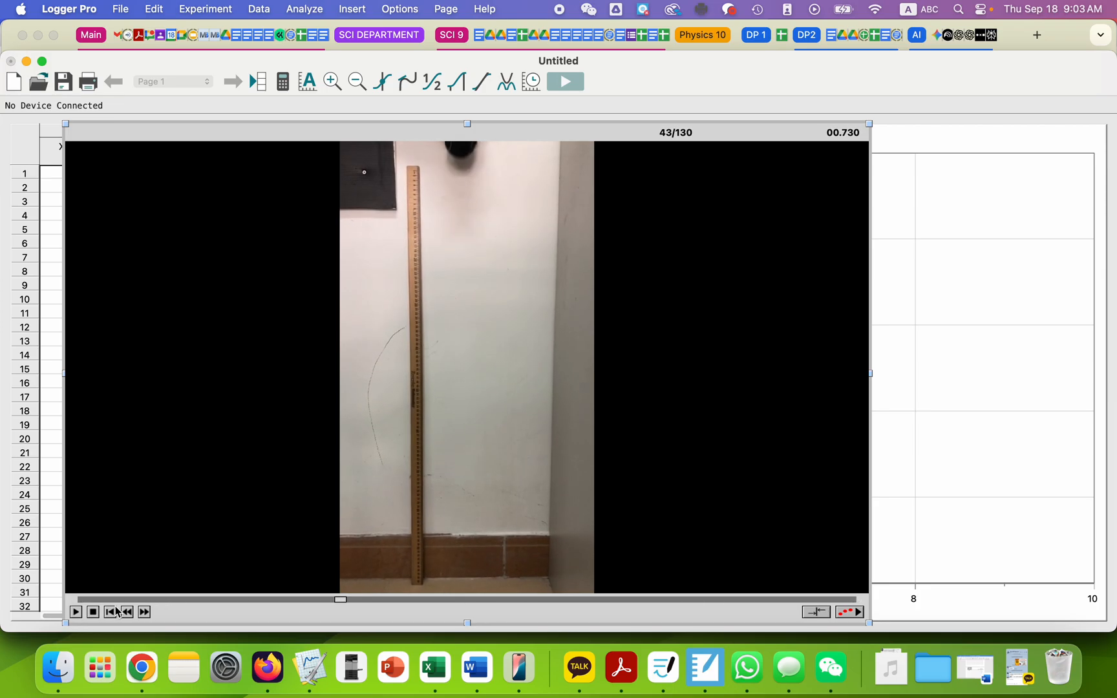
click(94, 612)
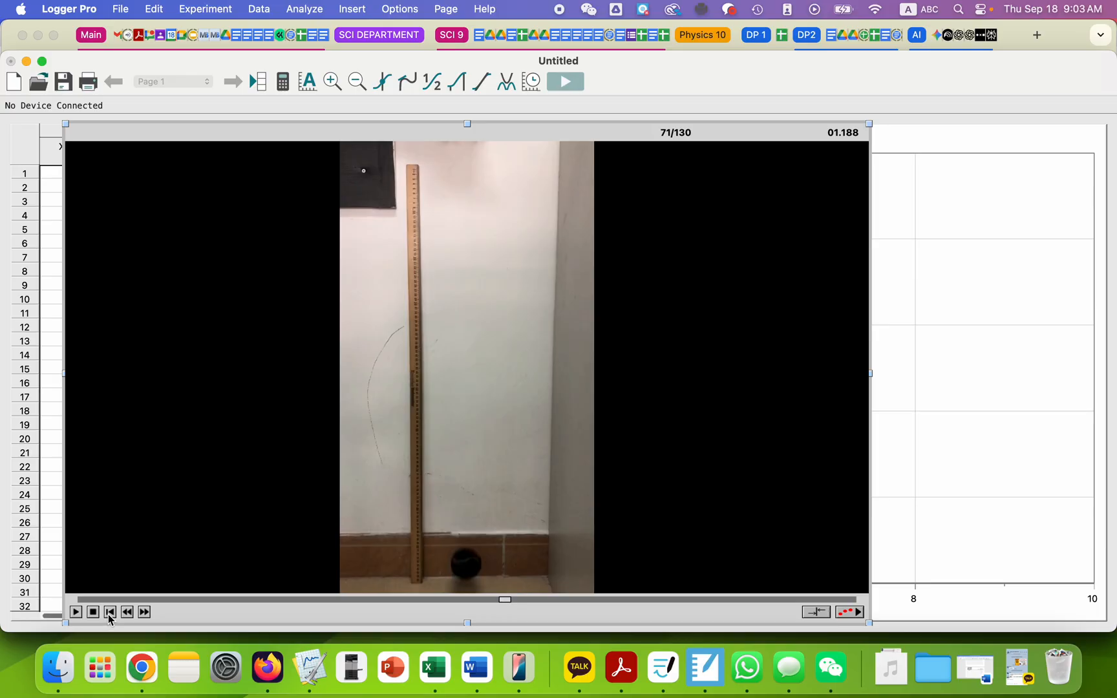
Step the movie back frame by frame to frame 42, just before the ball starts to fall
click(127, 614)
click(127, 614)
click(127, 614)
click(127, 614)
click(127, 614)
click(127, 614)
click(127, 614)
click(127, 614)
click(127, 614)
click(126, 614)
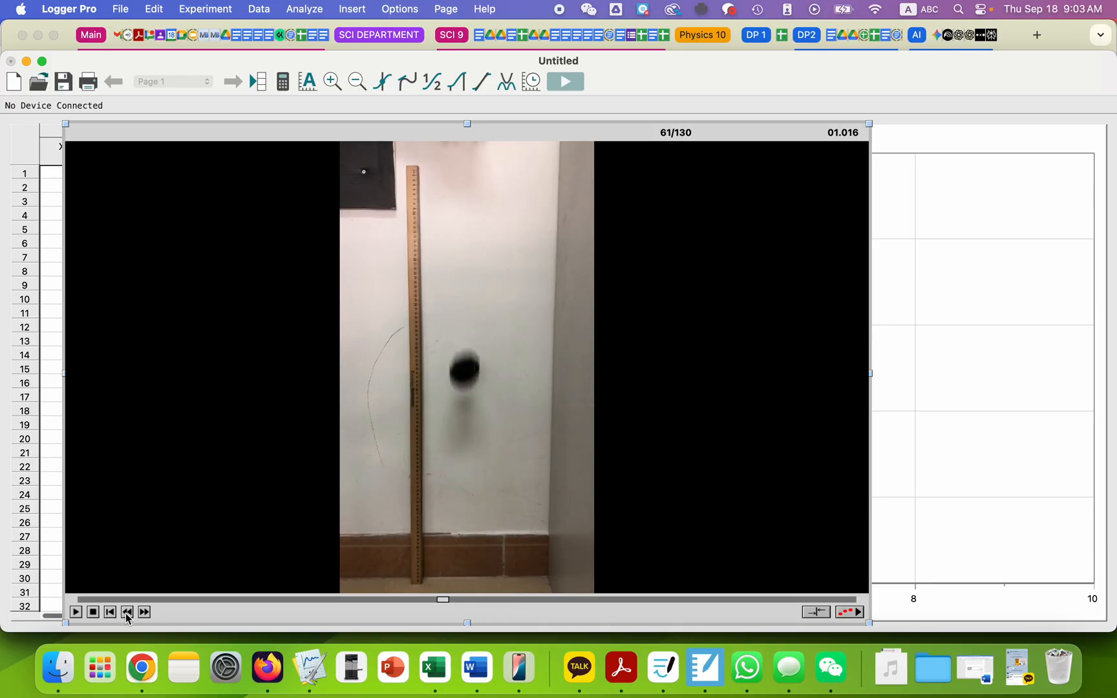
click(127, 613)
click(127, 613)
click(127, 612)
click(127, 613)
click(127, 613)
click(127, 613)
click(127, 613)
click(127, 613)
click(127, 613)
click(127, 613)
click(127, 612)
click(126, 613)
click(127, 613)
click(127, 613)
click(127, 613)
click(127, 613)
click(126, 613)
click(127, 612)
click(127, 612)
click(127, 612)
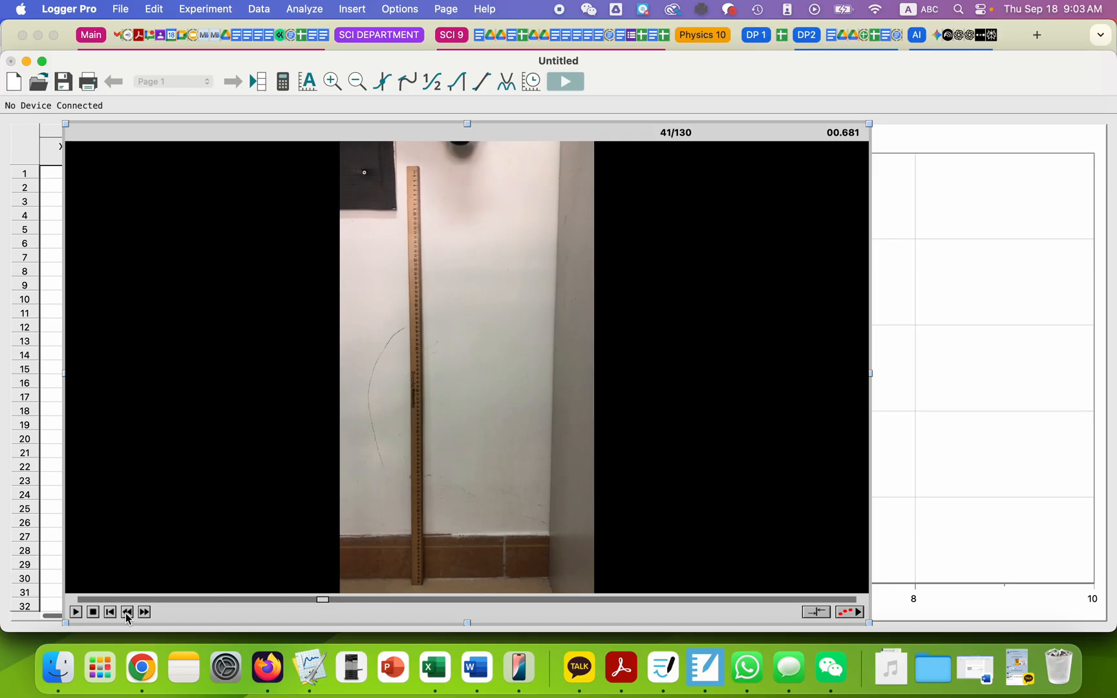
click(143, 613)
click(144, 613)
click(127, 612)
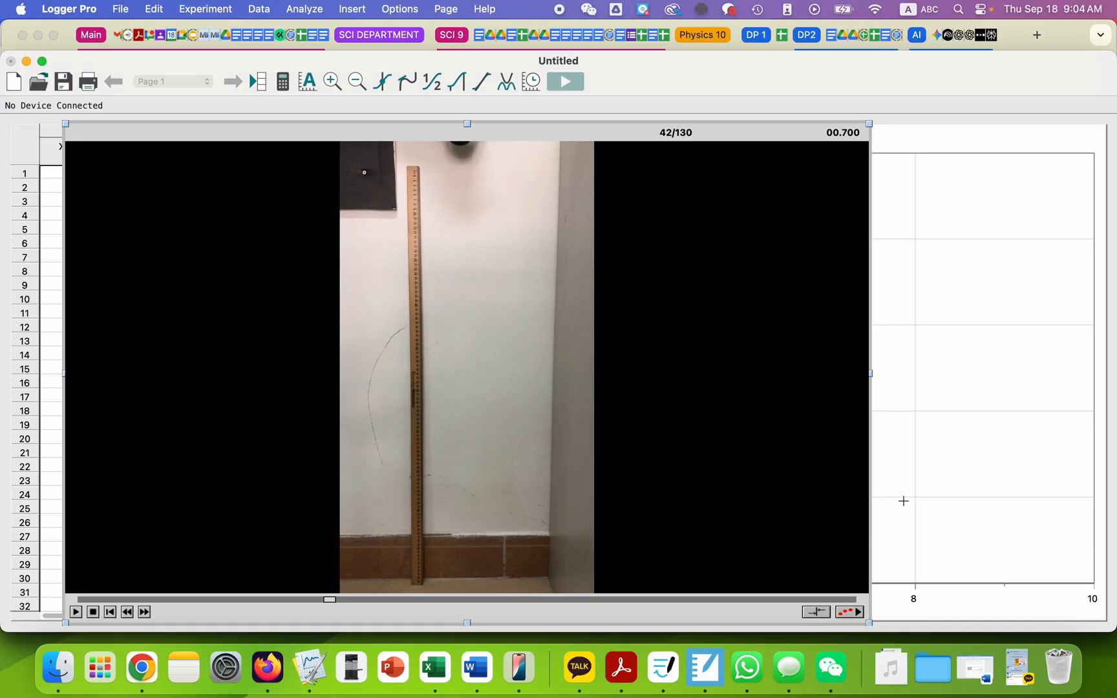
Enable video analysis and set the coordinate origin at the ball's centre in frame 42, with the x-axis level
click(845, 611)
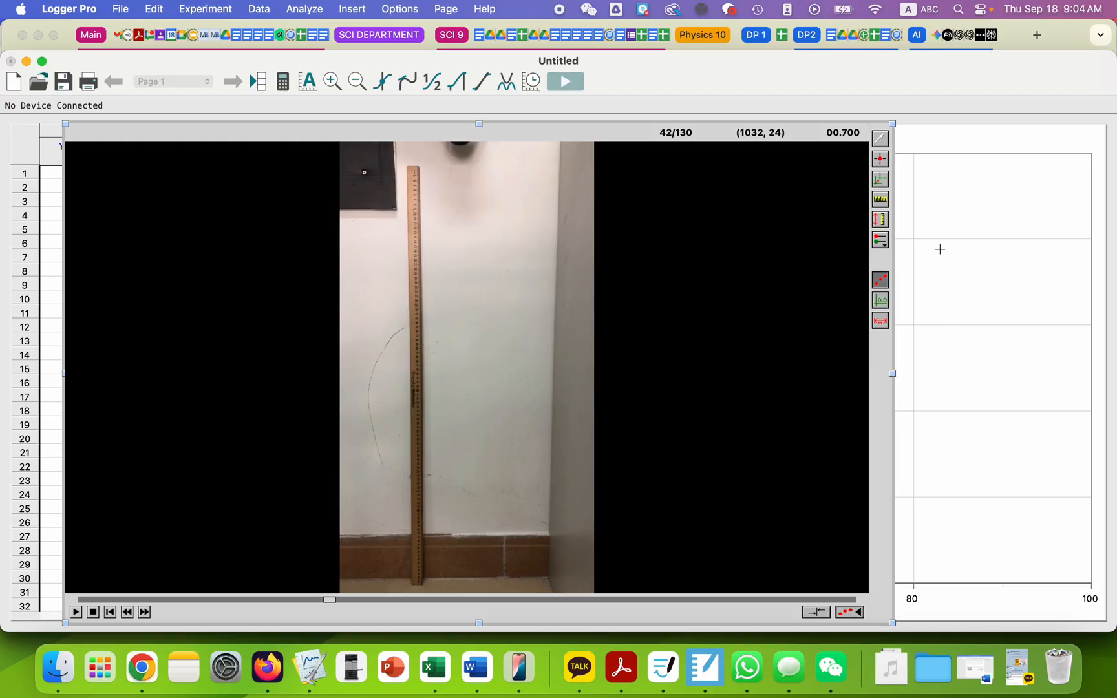
click(879, 184)
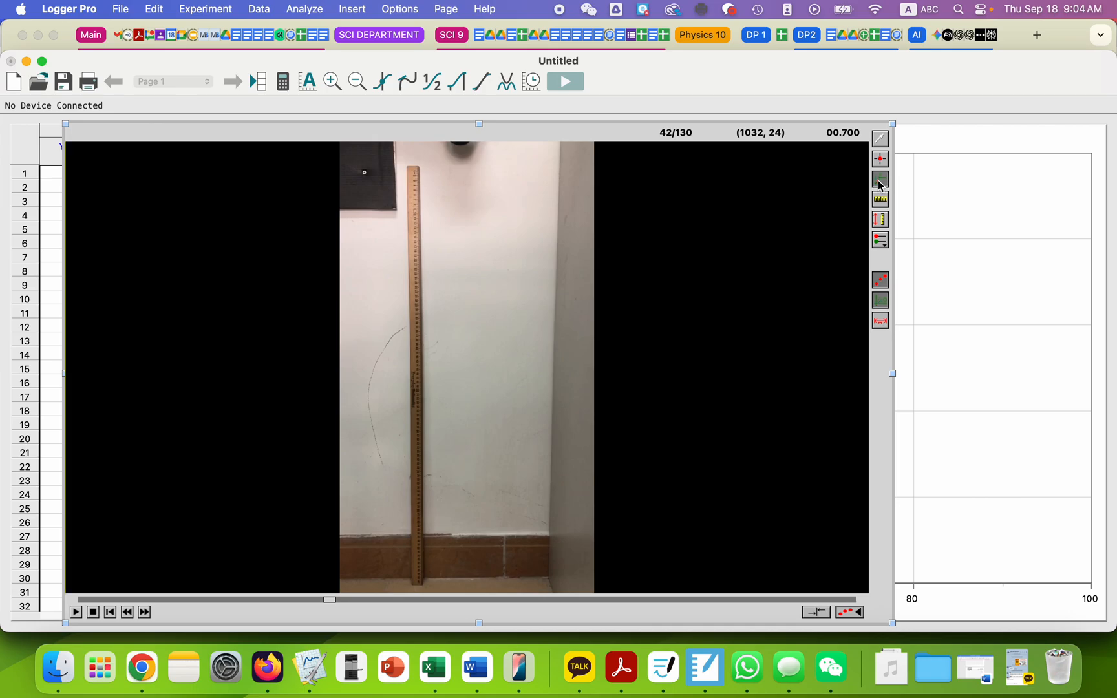
click(459, 146)
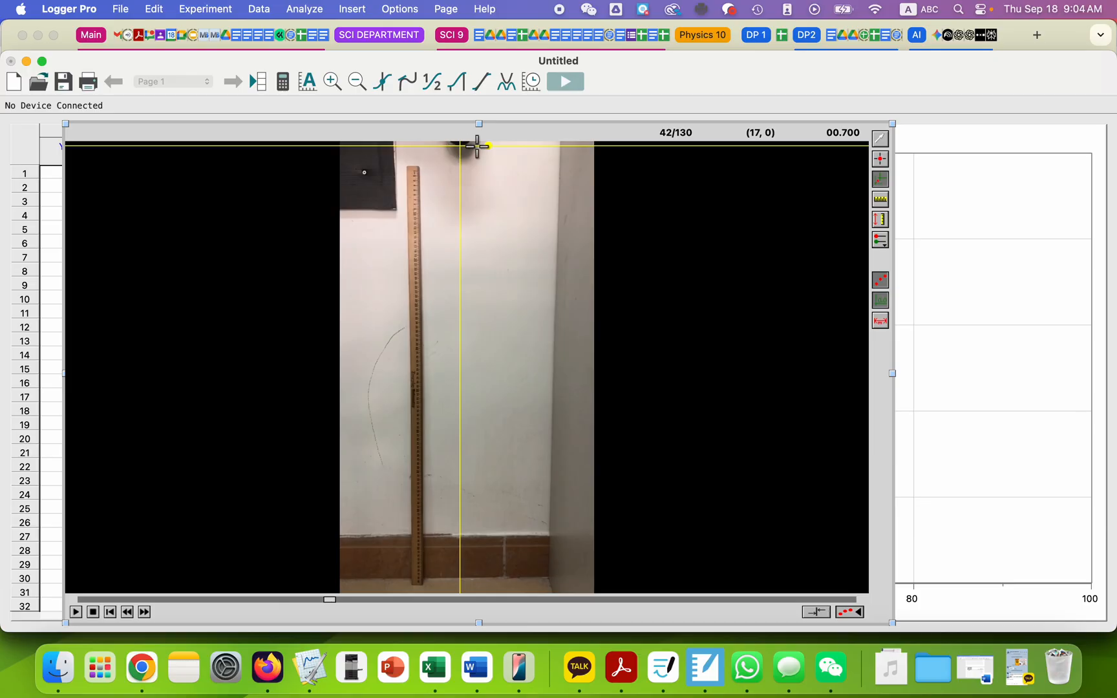
mouse_move(488, 145)
mouse_down()
mouse_move(476, 167)
mouse_move(479, 157)
mouse_up()
click(481, 147)
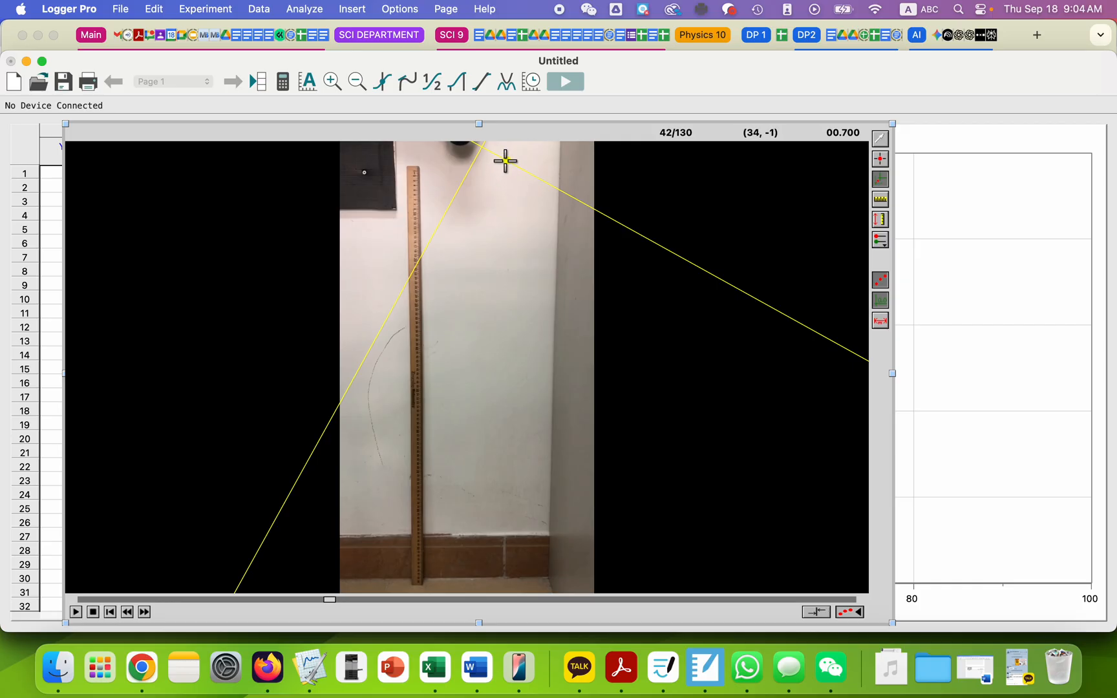
mouse_move(506, 160)
mouse_down()
mouse_move(494, 168)
mouse_move(478, 139)
mouse_move(428, 156)
mouse_move(473, 151)
mouse_move(480, 161)
mouse_move(462, 155)
mouse_move(491, 155)
mouse_move(462, 155)
mouse_move(460, 144)
mouse_move(494, 148)
mouse_up()
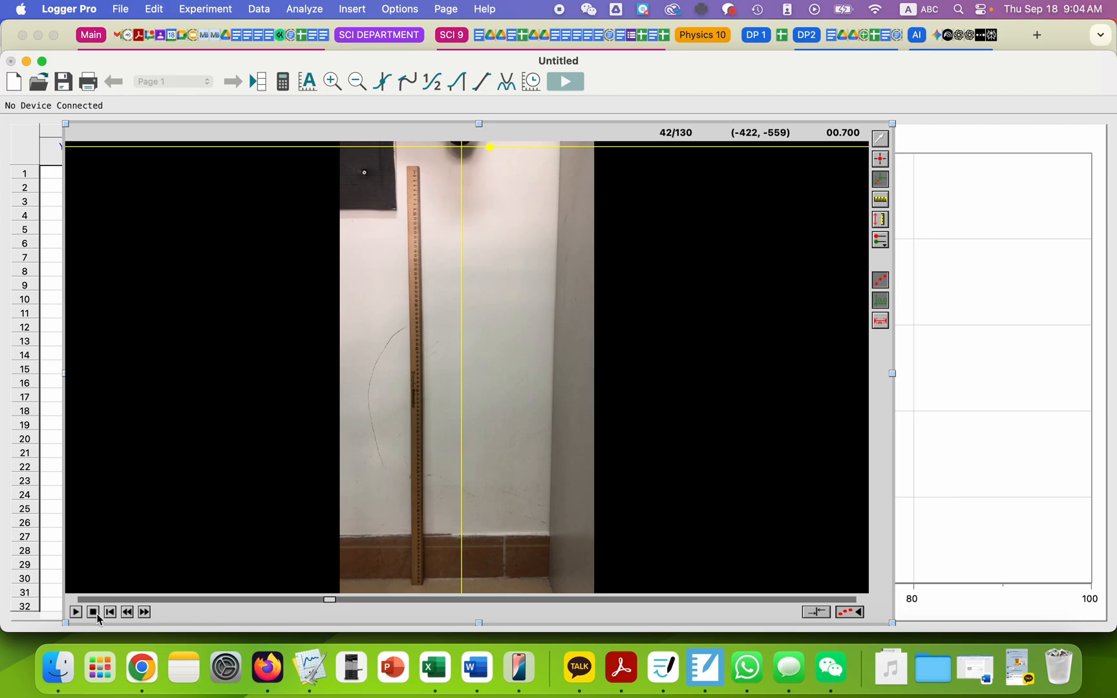
Advance the movie to frame 67 and rotate the axes slightly so the vertical axis follows the ball's falling path
click(144, 613)
click(144, 613)
click(145, 612)
click(144, 613)
click(144, 612)
click(144, 612)
click(144, 612)
click(144, 612)
click(144, 612)
click(143, 612)
click(143, 612)
click(143, 612)
click(144, 612)
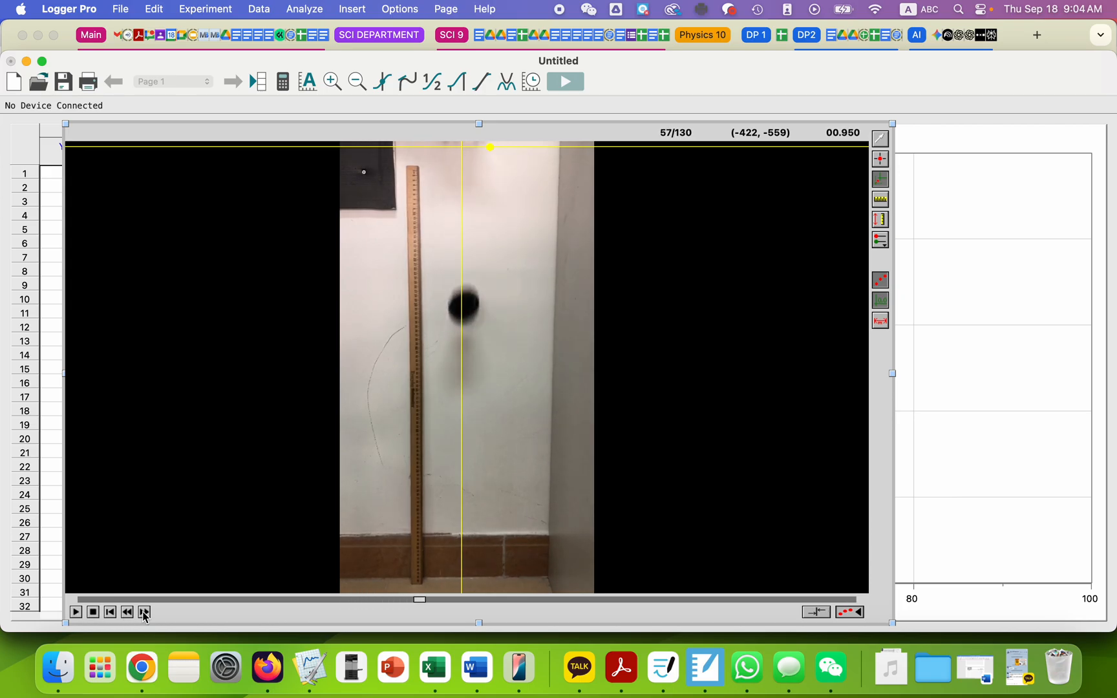
click(144, 612)
click(144, 612)
click(143, 612)
click(144, 612)
click(143, 612)
click(144, 612)
click(144, 612)
click(144, 612)
click(143, 612)
click(144, 612)
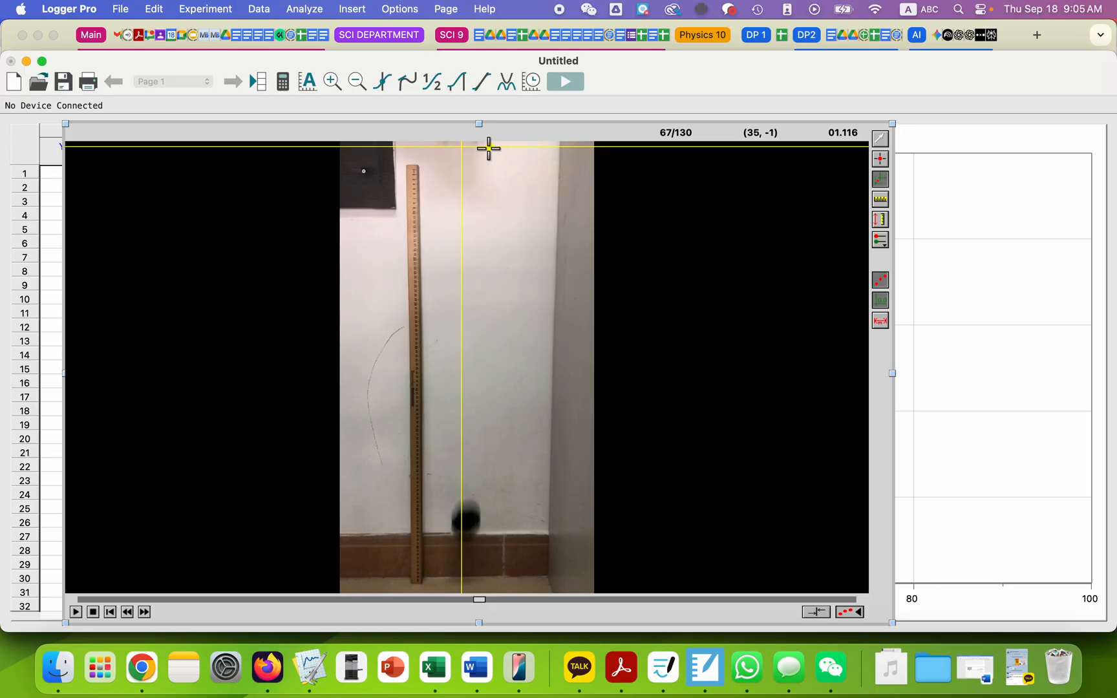
drag(489, 148, 489, 148)
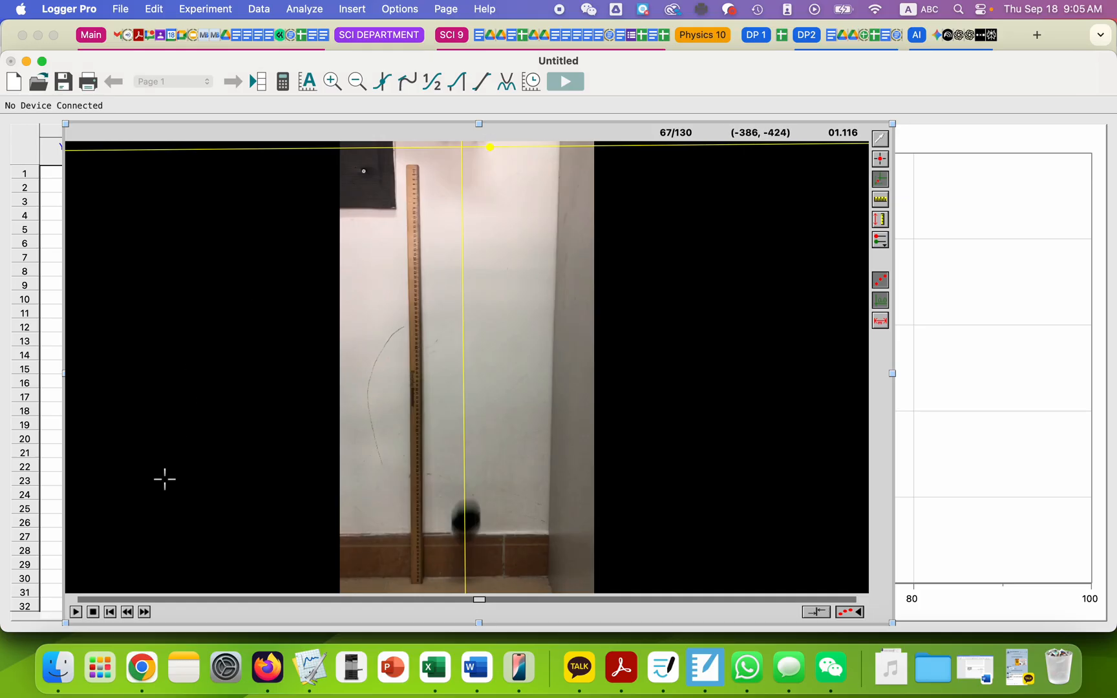
Return the movie to the ball's release at frame 42
click(127, 612)
click(127, 611)
click(127, 611)
click(127, 611)
click(127, 612)
click(127, 611)
click(128, 611)
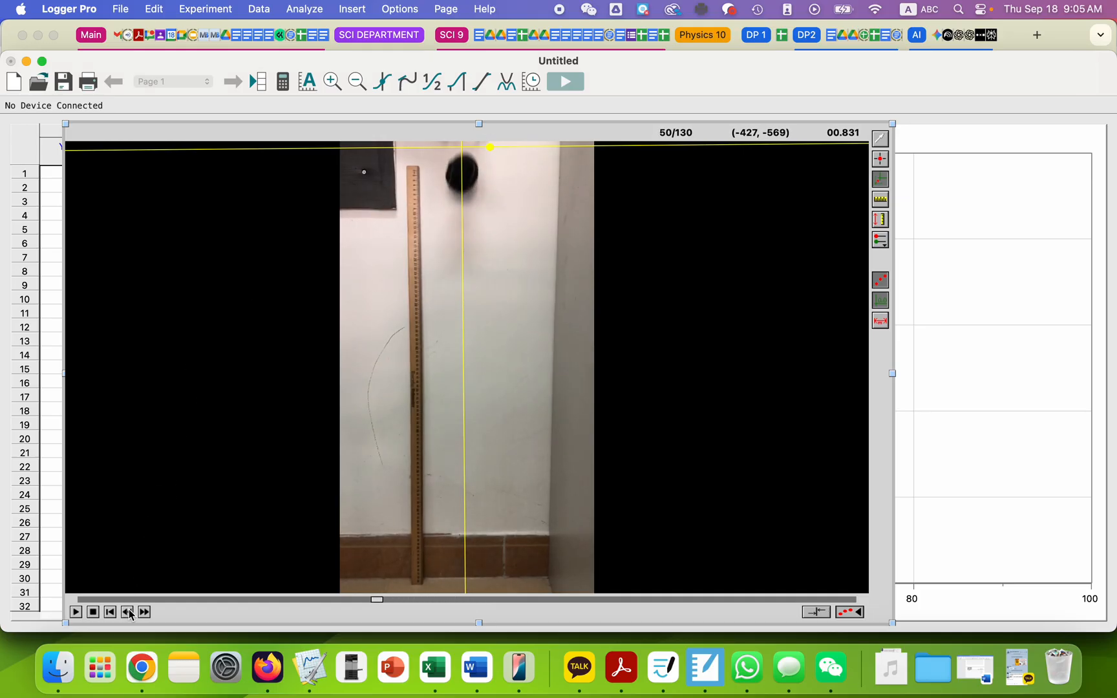
click(127, 611)
click(127, 612)
click(127, 611)
click(127, 611)
click(127, 612)
click(128, 612)
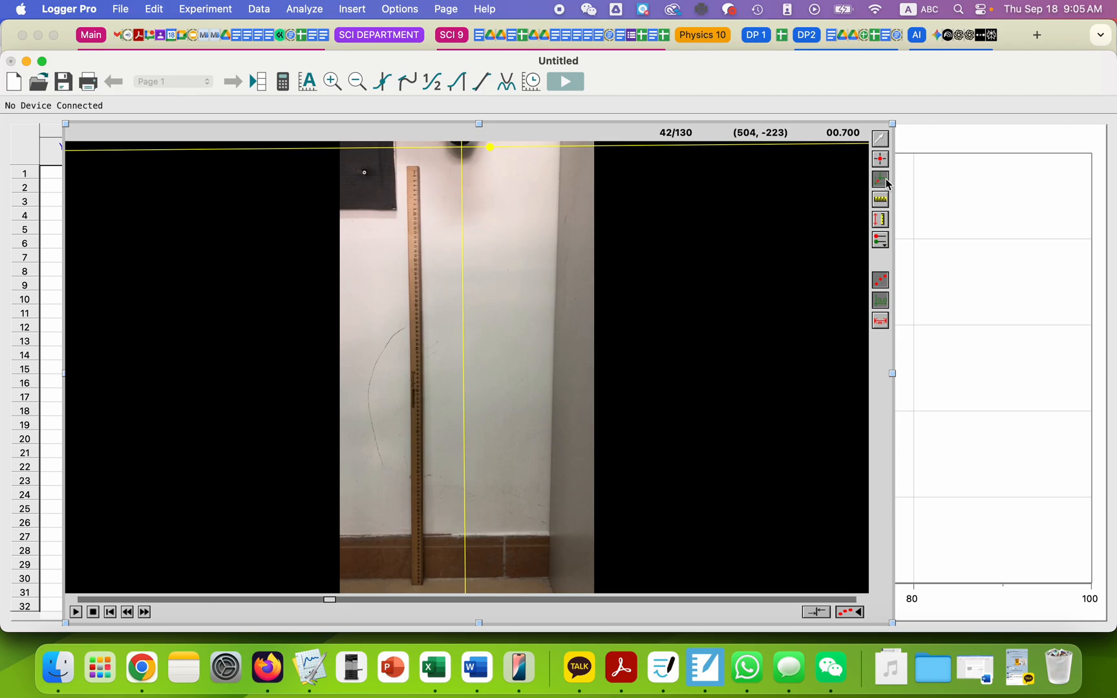
Set the movie scale to 1 m along the full length of the wooden ruler
click(881, 199)
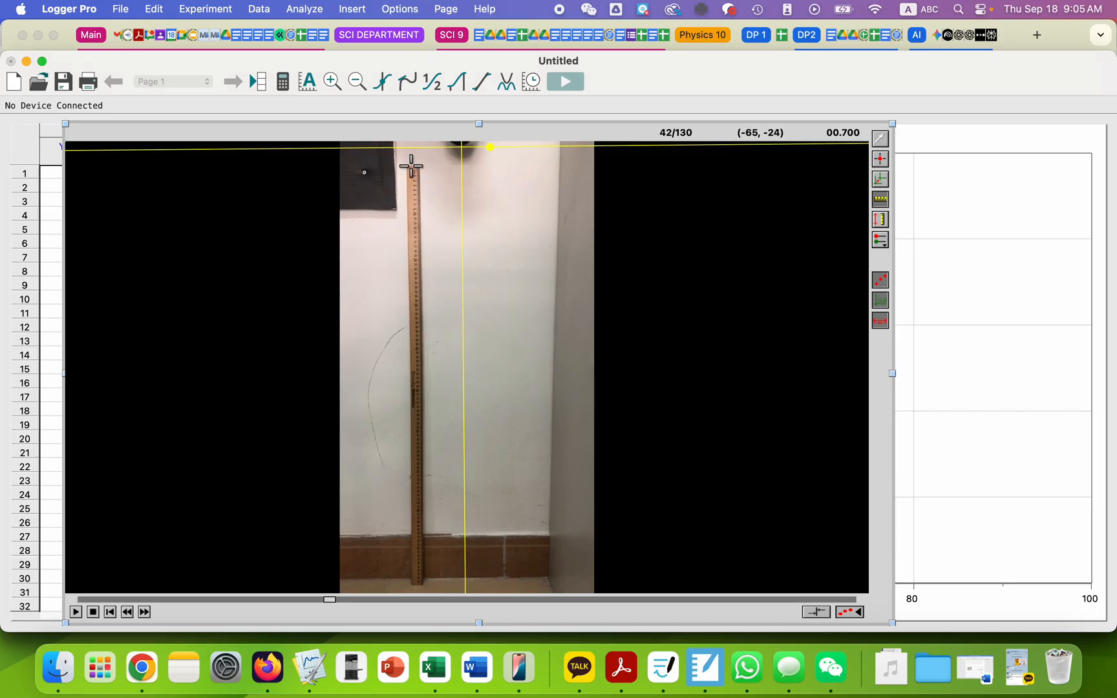
drag(411, 166, 416, 579)
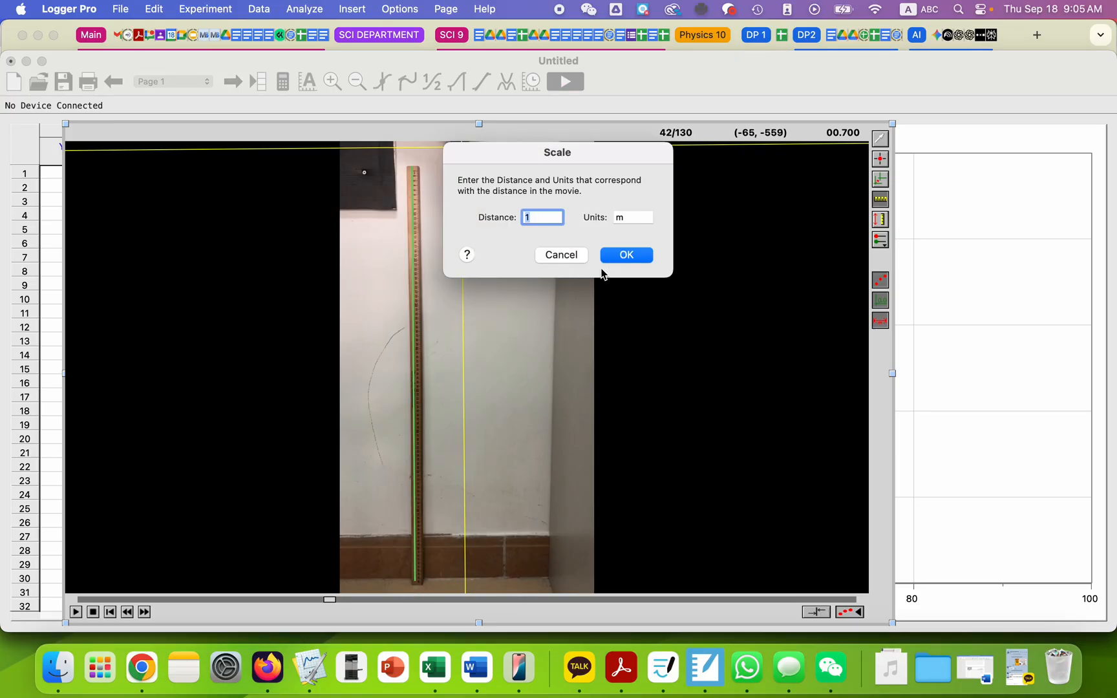
click(632, 256)
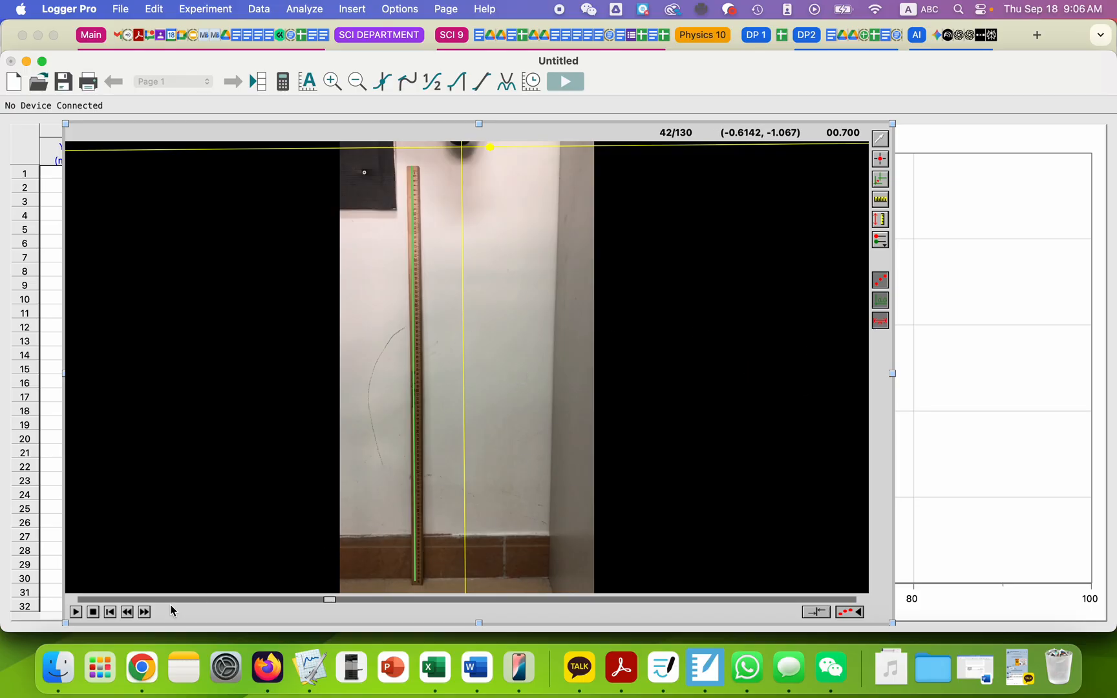
Check the ball's initial motion from frame 42 to frame 46, ending back at frame 42
click(144, 612)
click(144, 612)
click(144, 612)
click(144, 612)
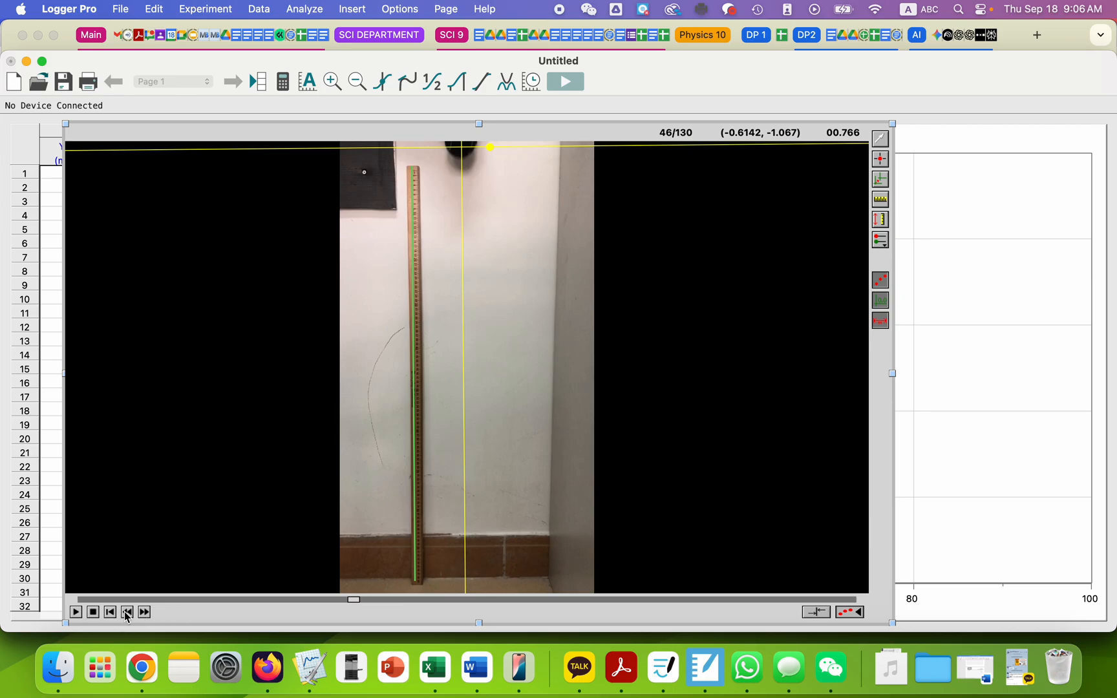
click(126, 612)
click(127, 612)
click(126, 611)
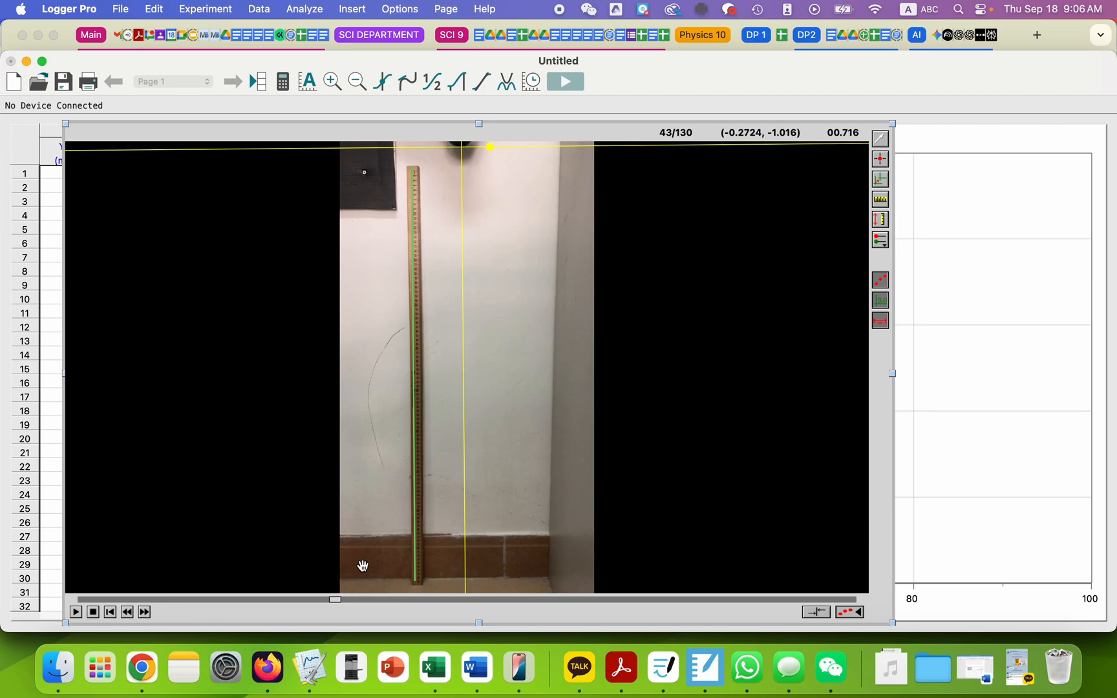
click(127, 611)
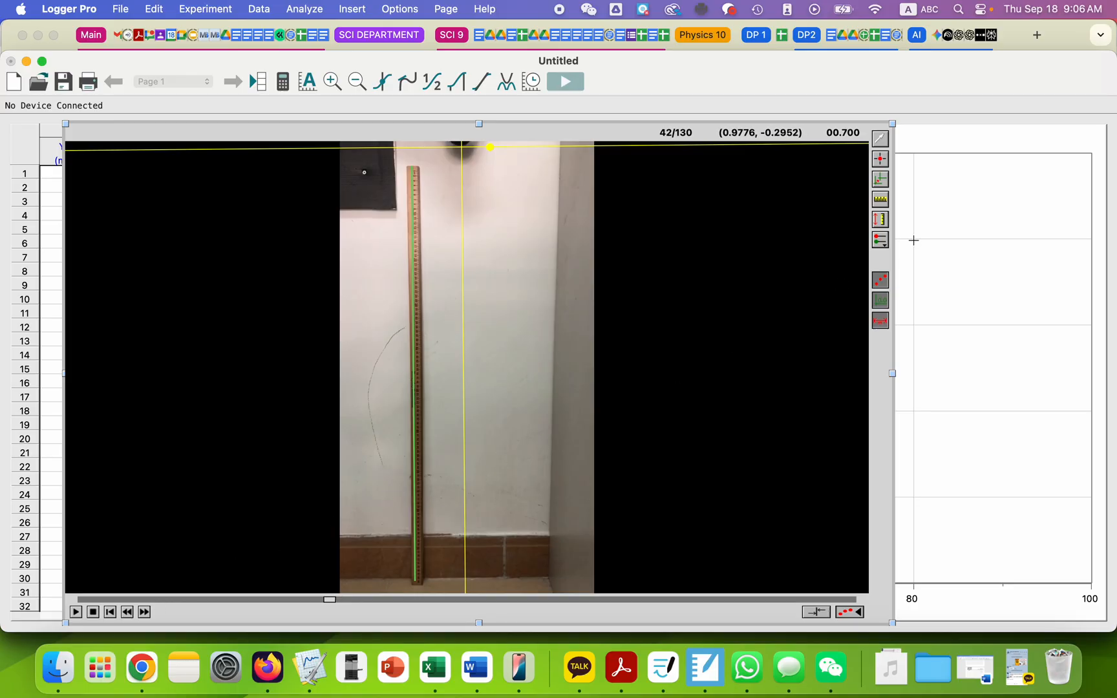
Mark the ball's position with the Add Point tool at frame 42 and again at frame 46
click(882, 164)
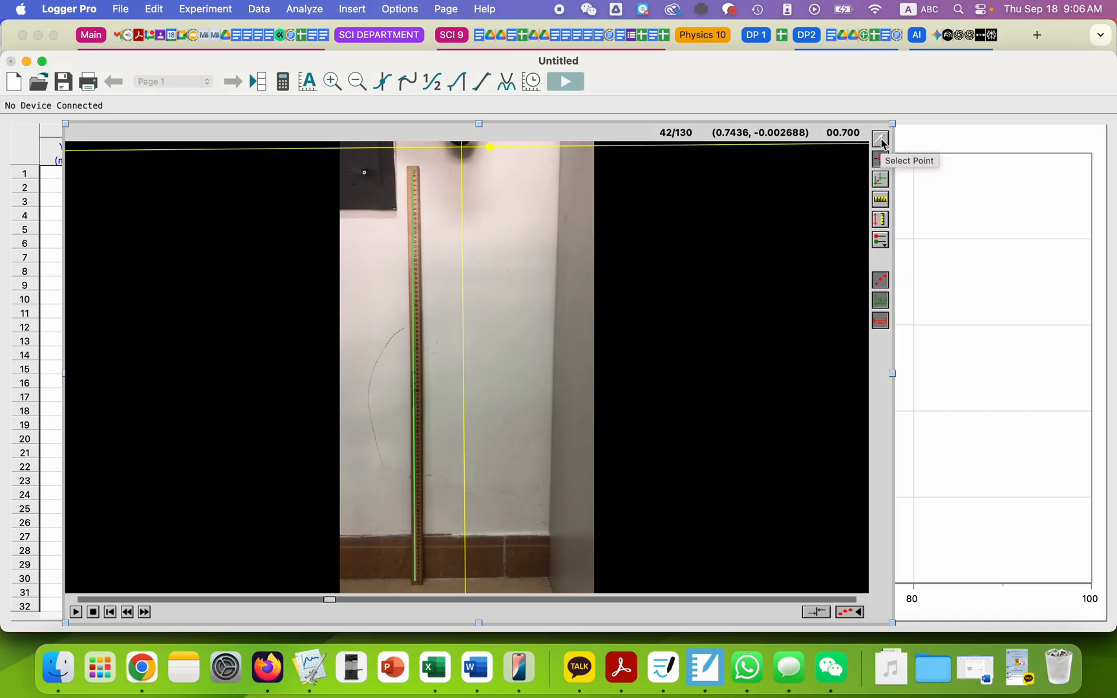
click(462, 147)
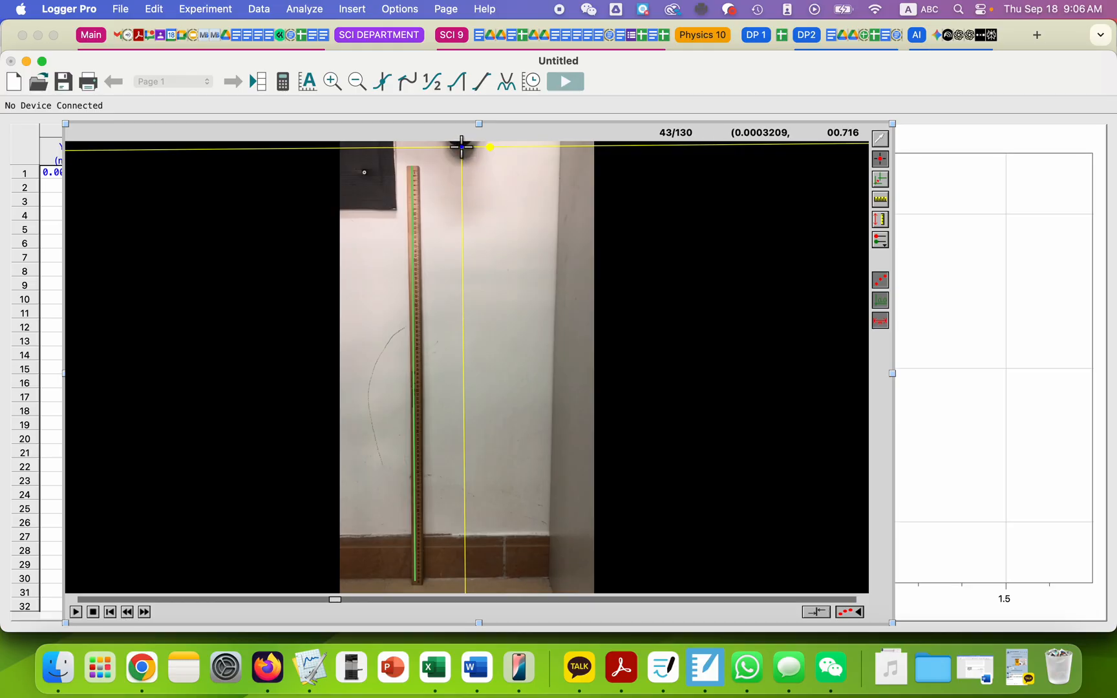
click(143, 612)
click(143, 612)
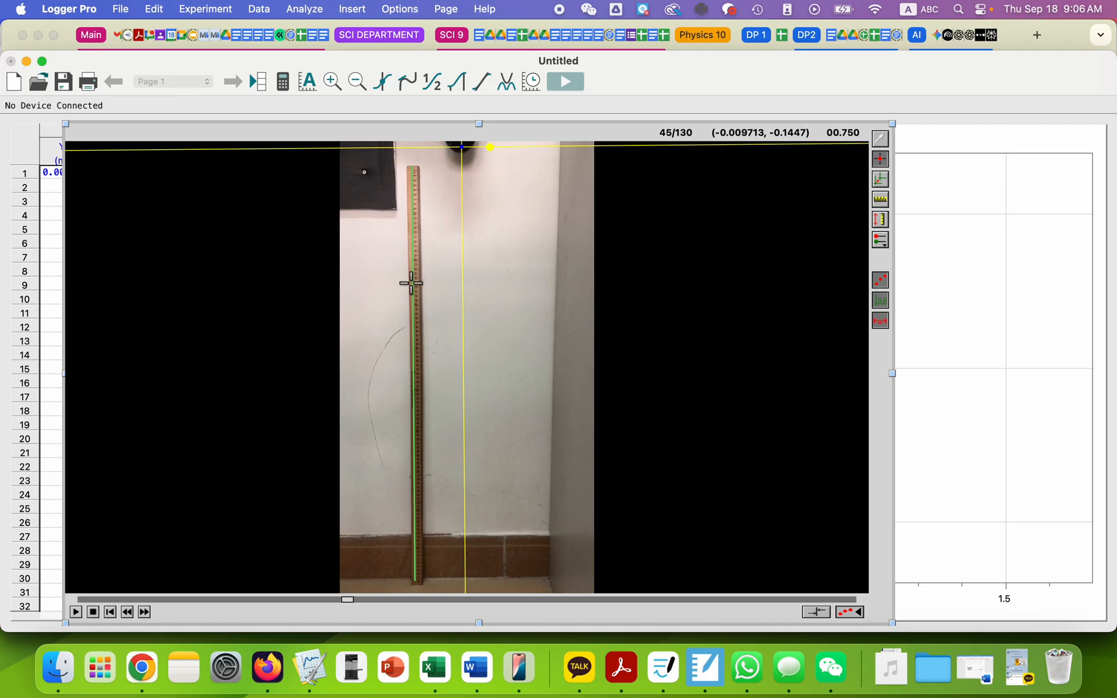
click(143, 612)
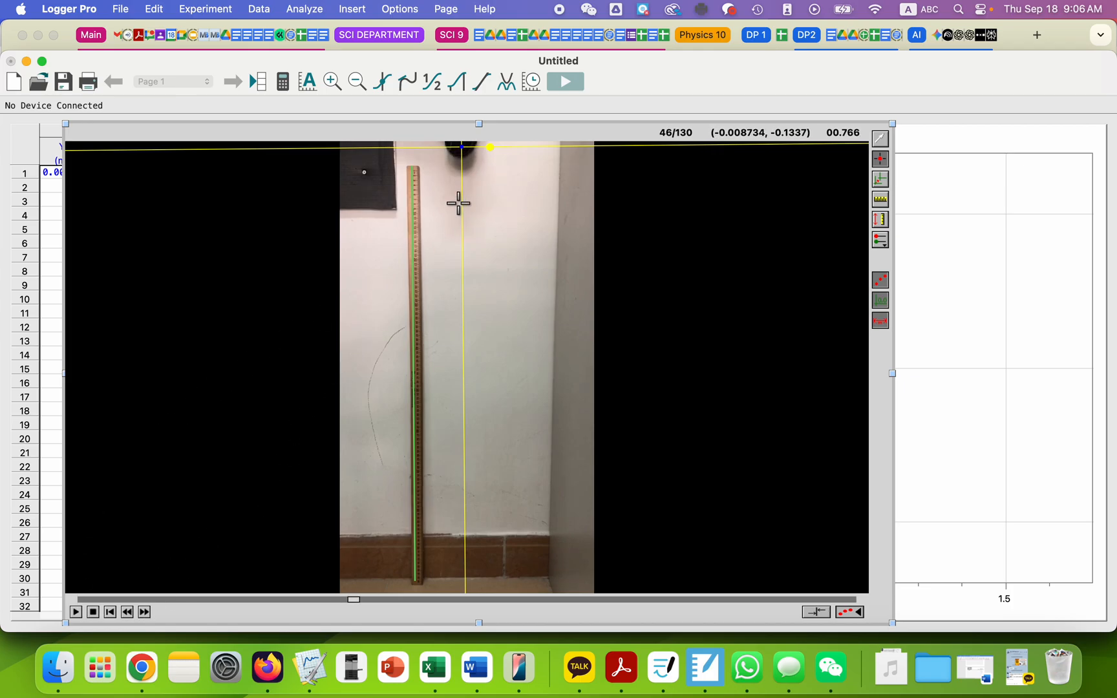
click(460, 157)
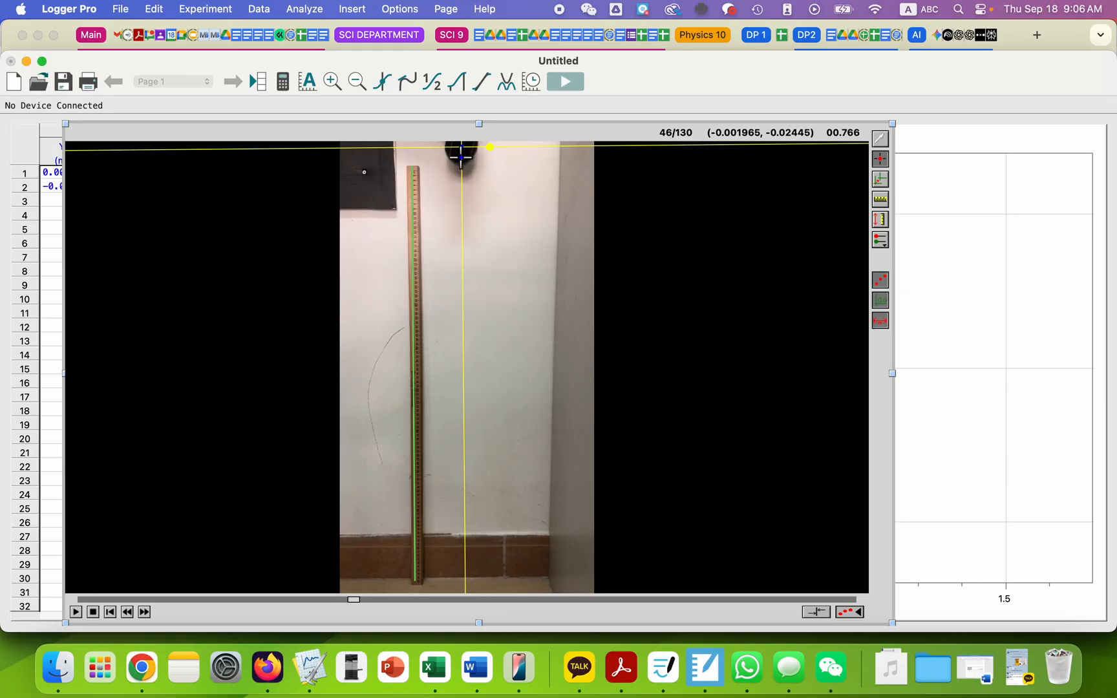
Skip alternate frames and mark the ball's position at frames 48 and 50
click(144, 612)
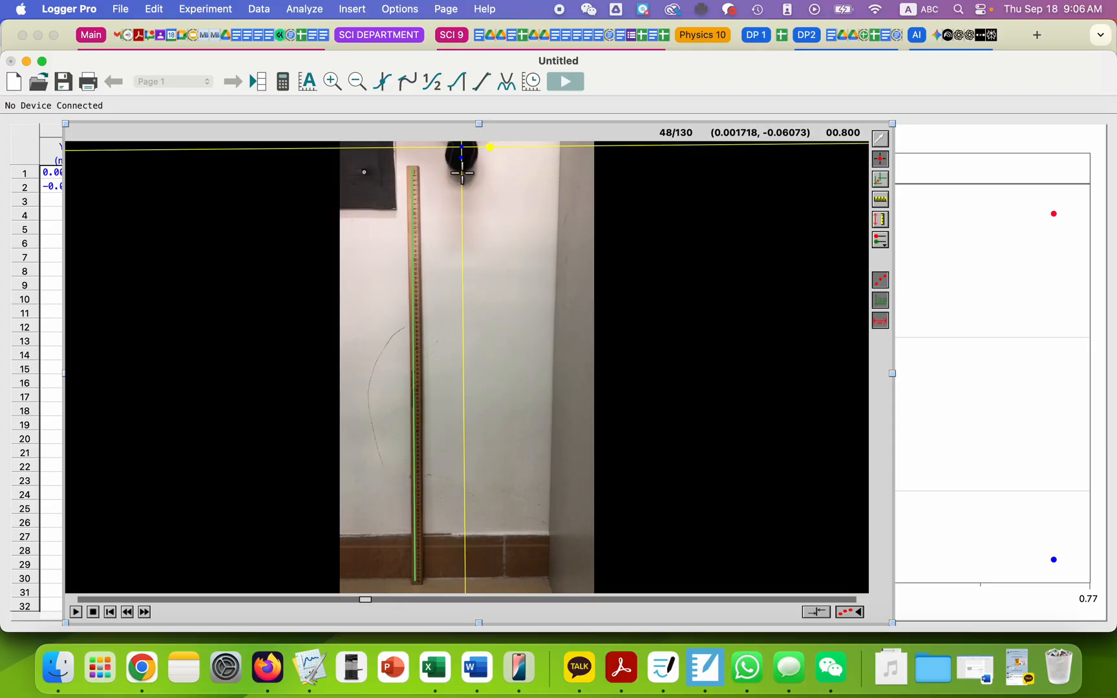
click(462, 179)
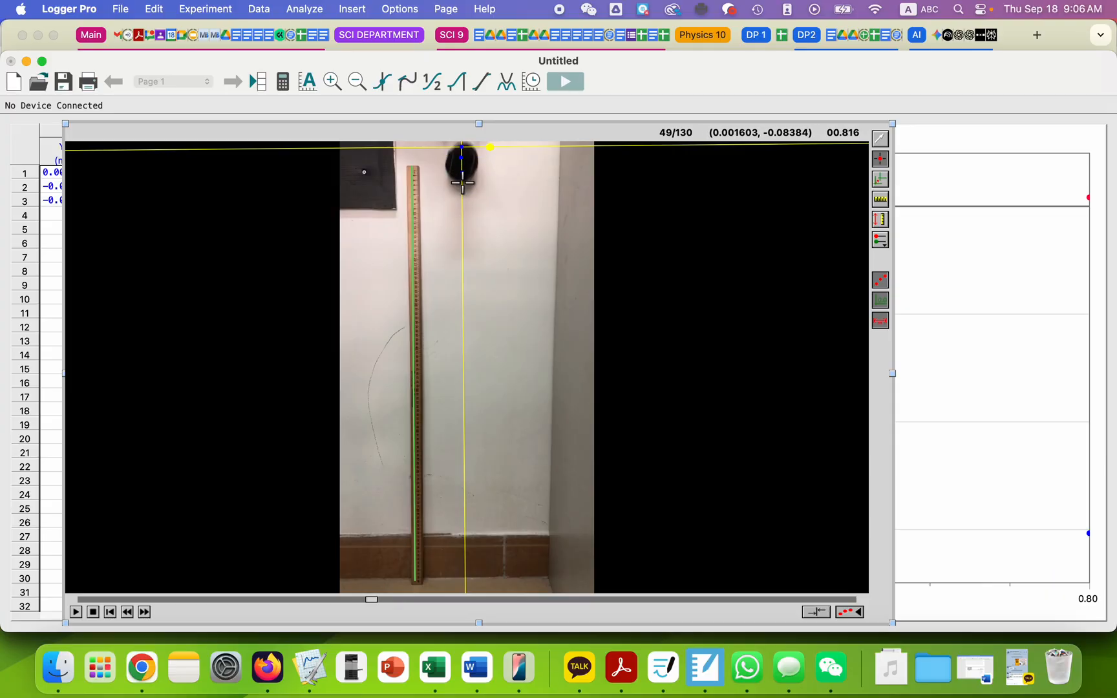
click(143, 612)
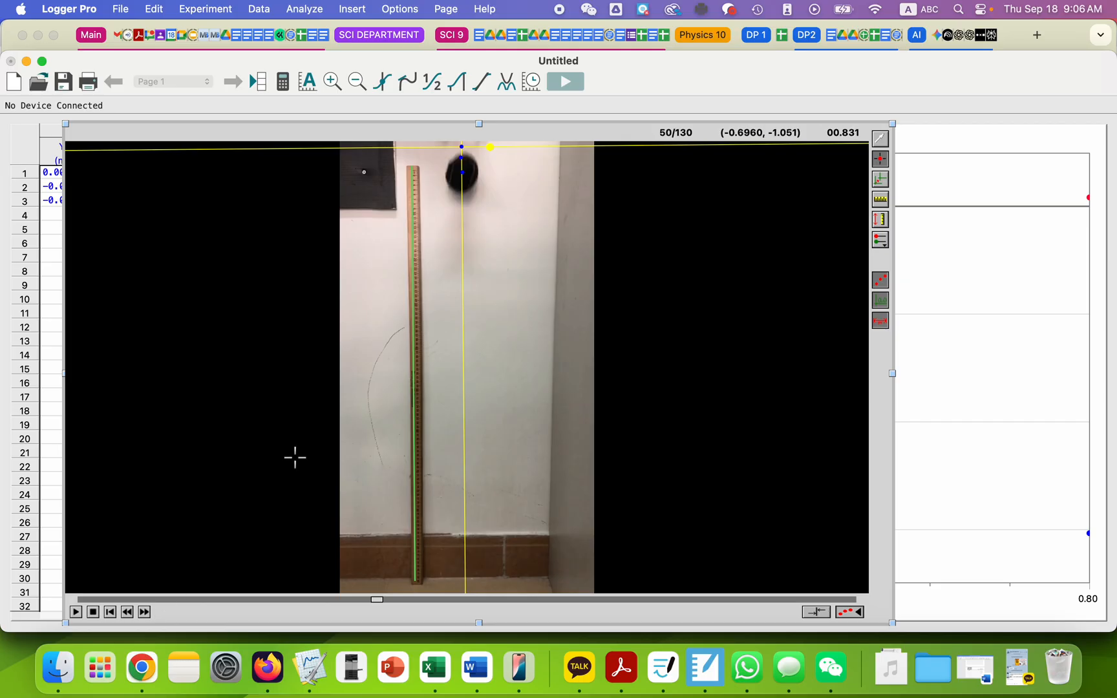
click(462, 192)
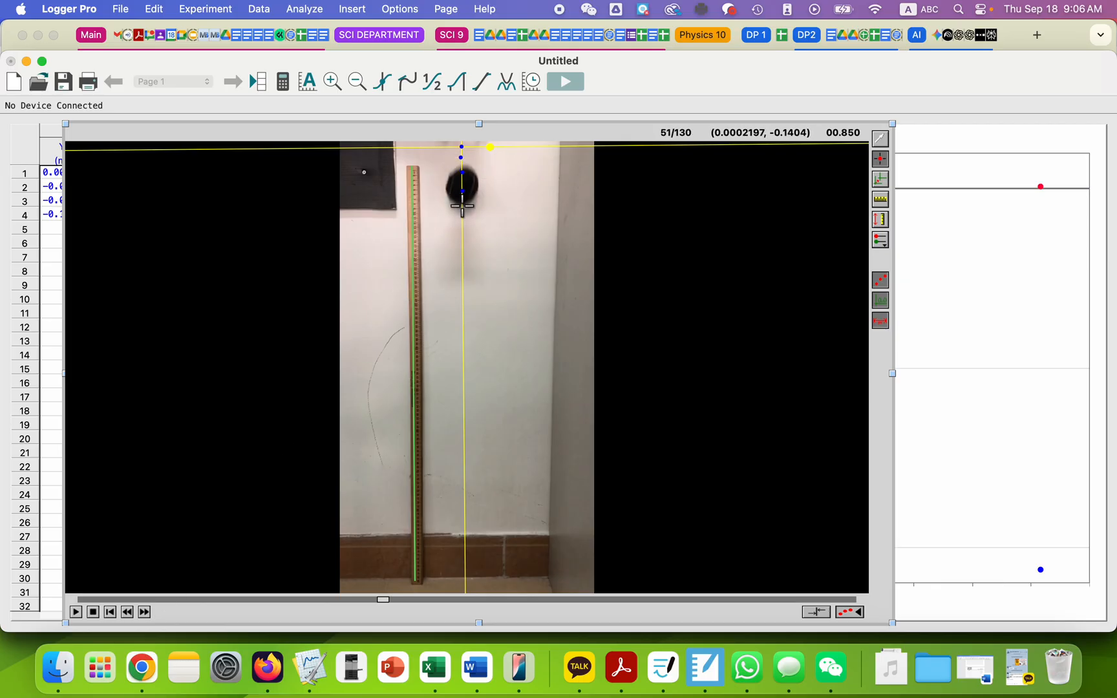
Mark the falling ball's position on every consecutive frame from 51 to 67
click(462, 205)
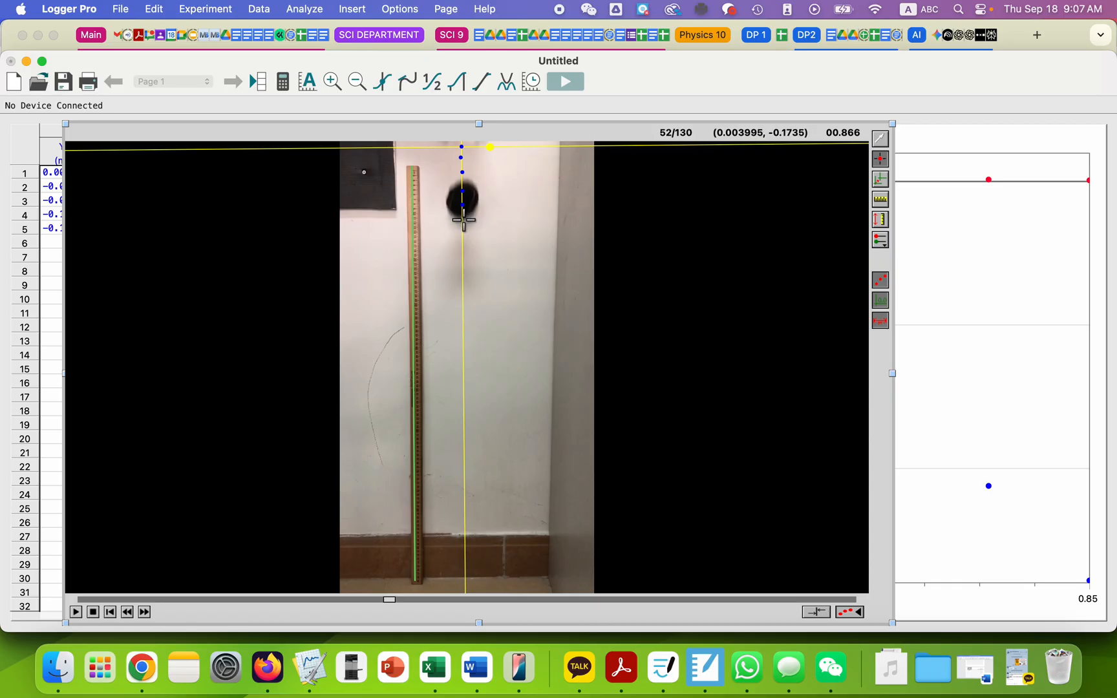
click(462, 219)
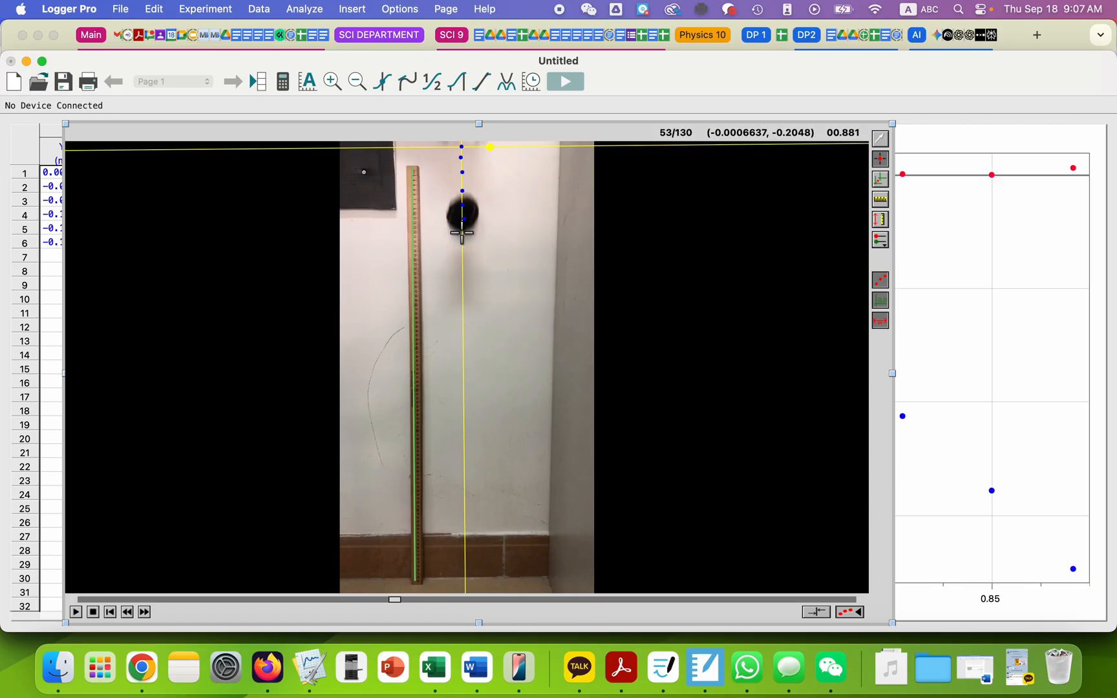
click(462, 232)
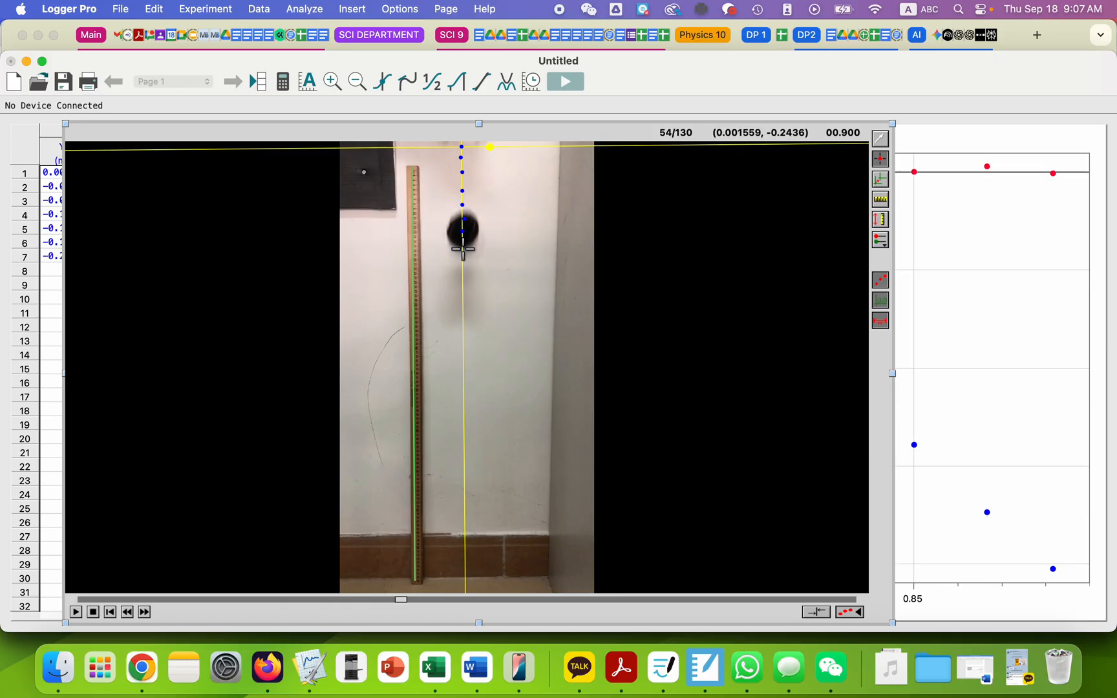
click(462, 248)
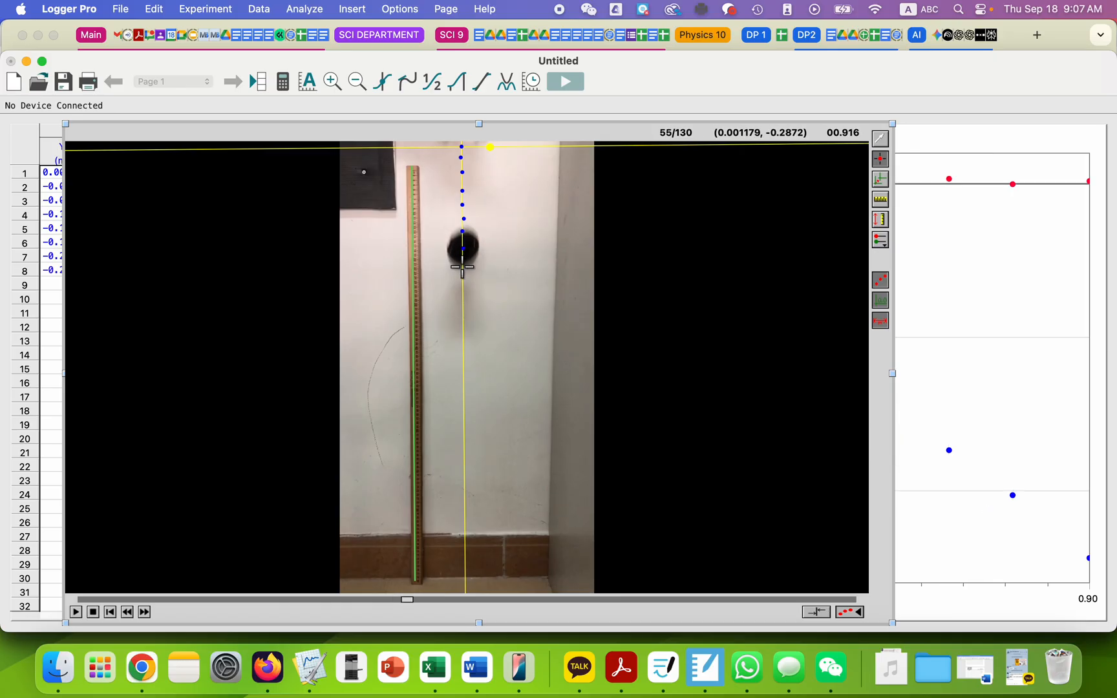
click(462, 266)
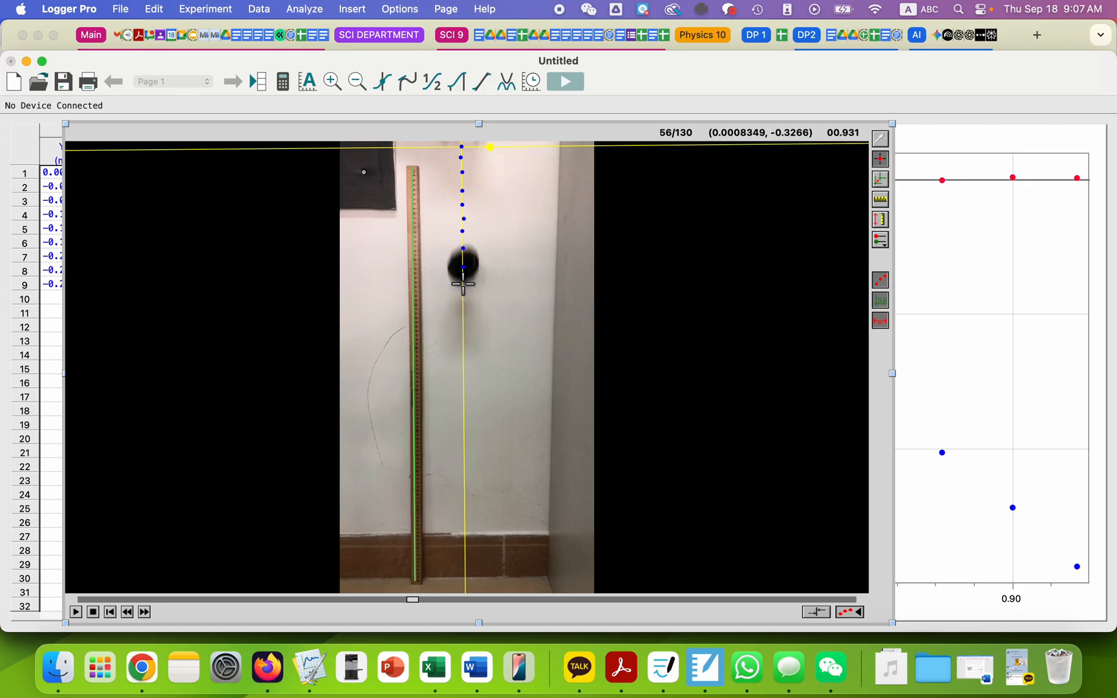
click(463, 283)
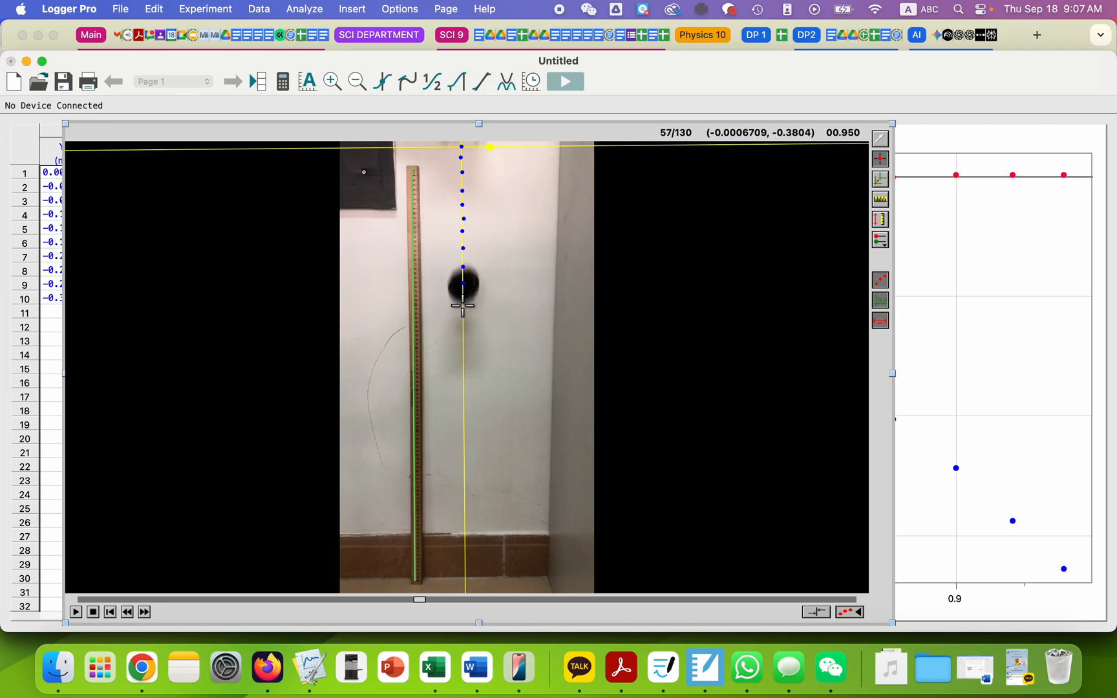
click(463, 304)
click(462, 304)
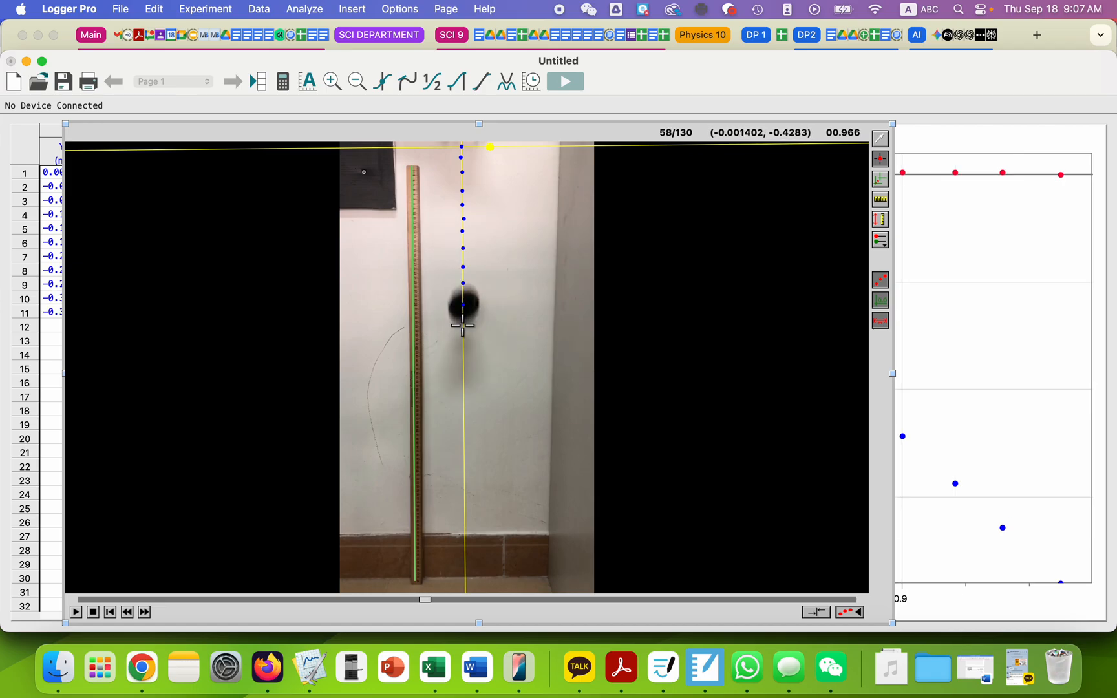
click(463, 325)
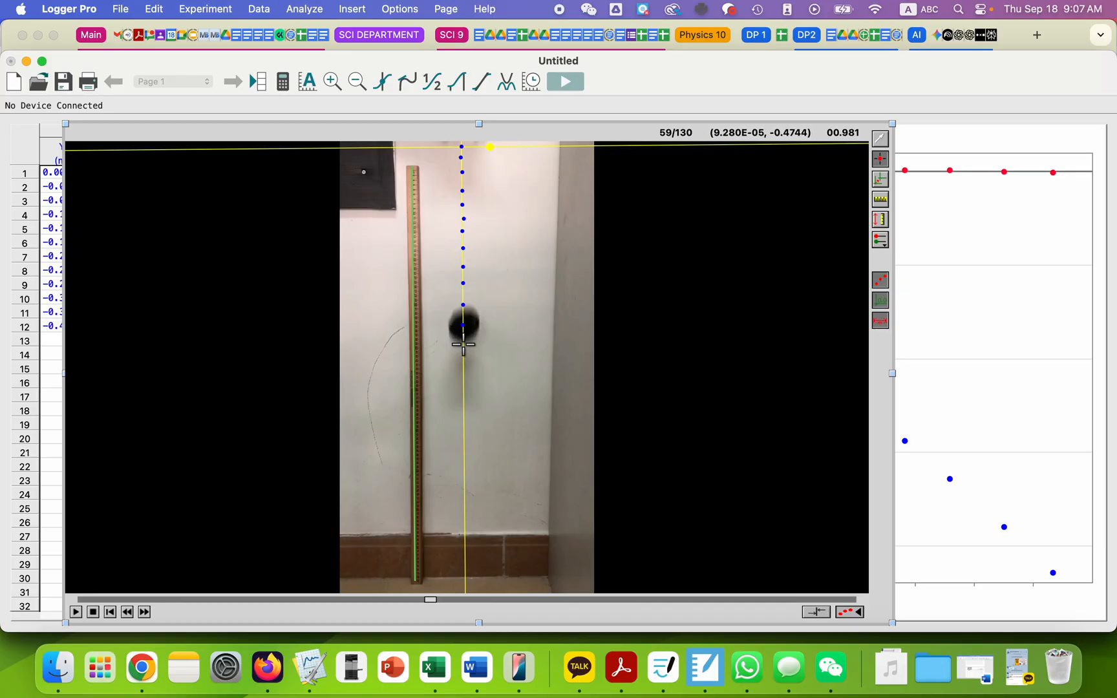
click(463, 344)
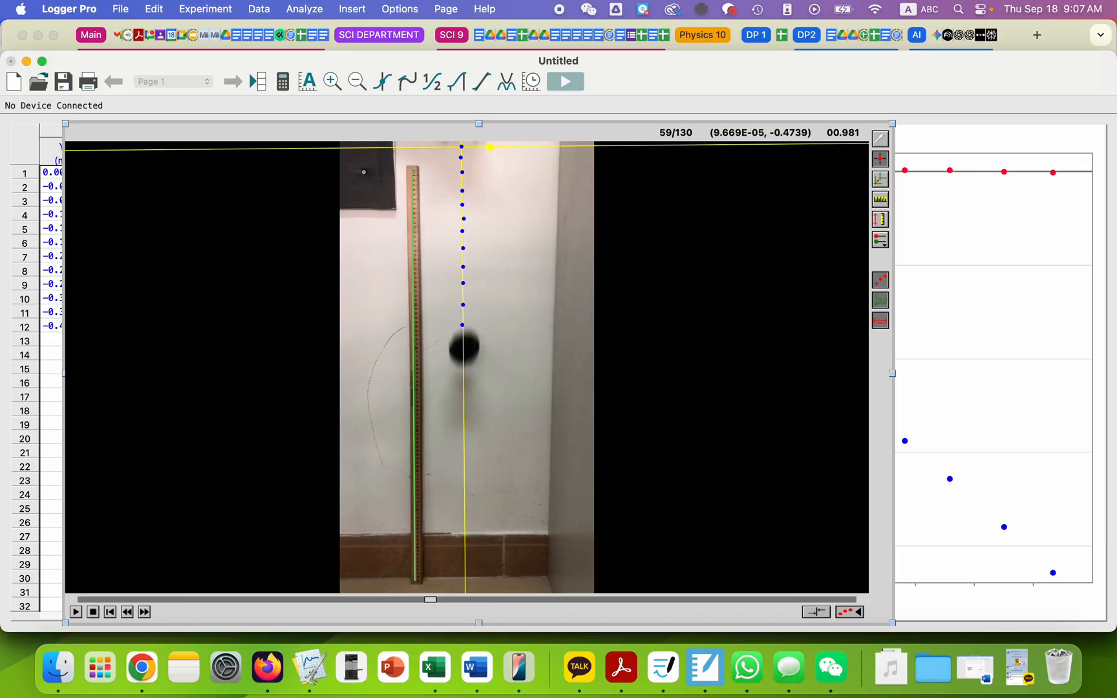
click(463, 365)
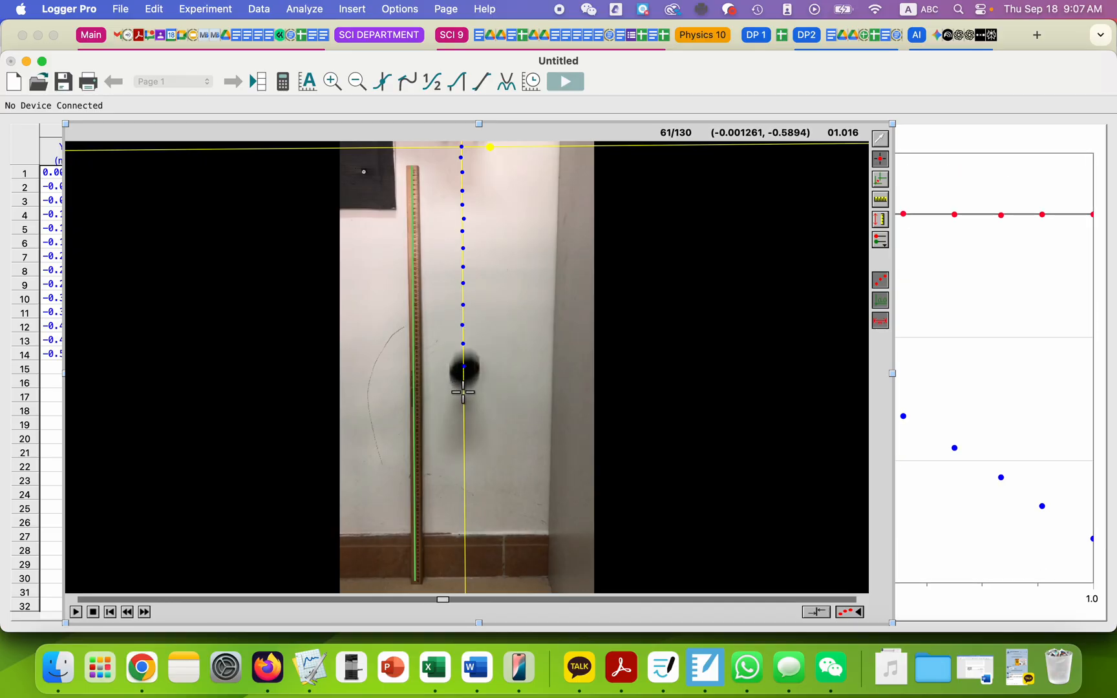
click(462, 390)
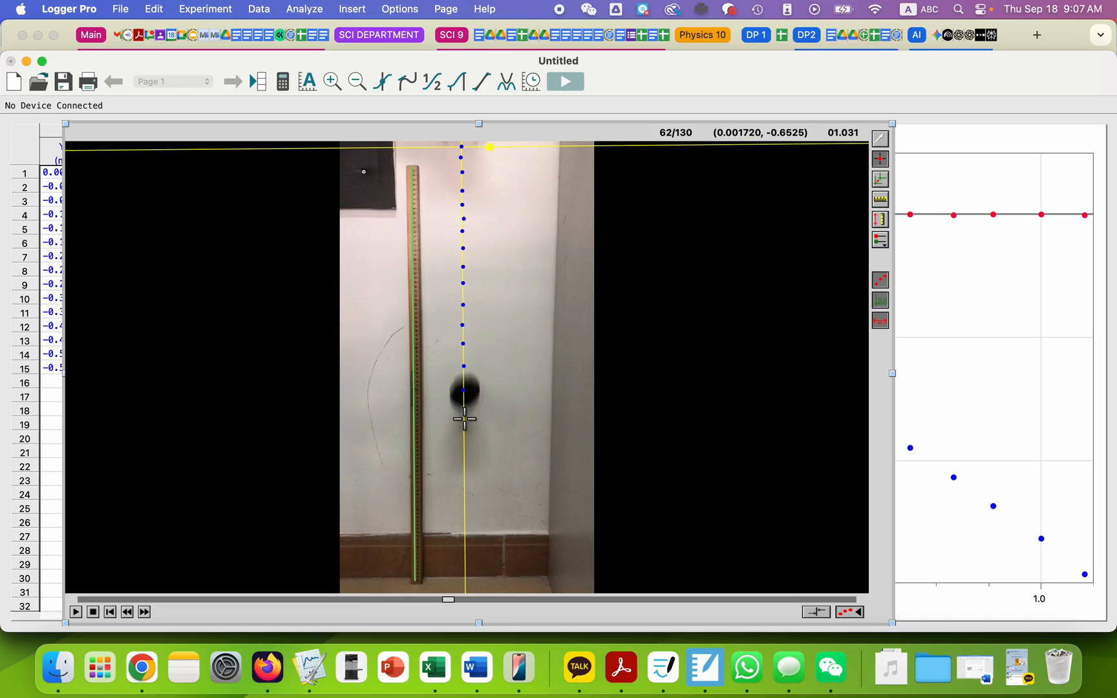
click(463, 411)
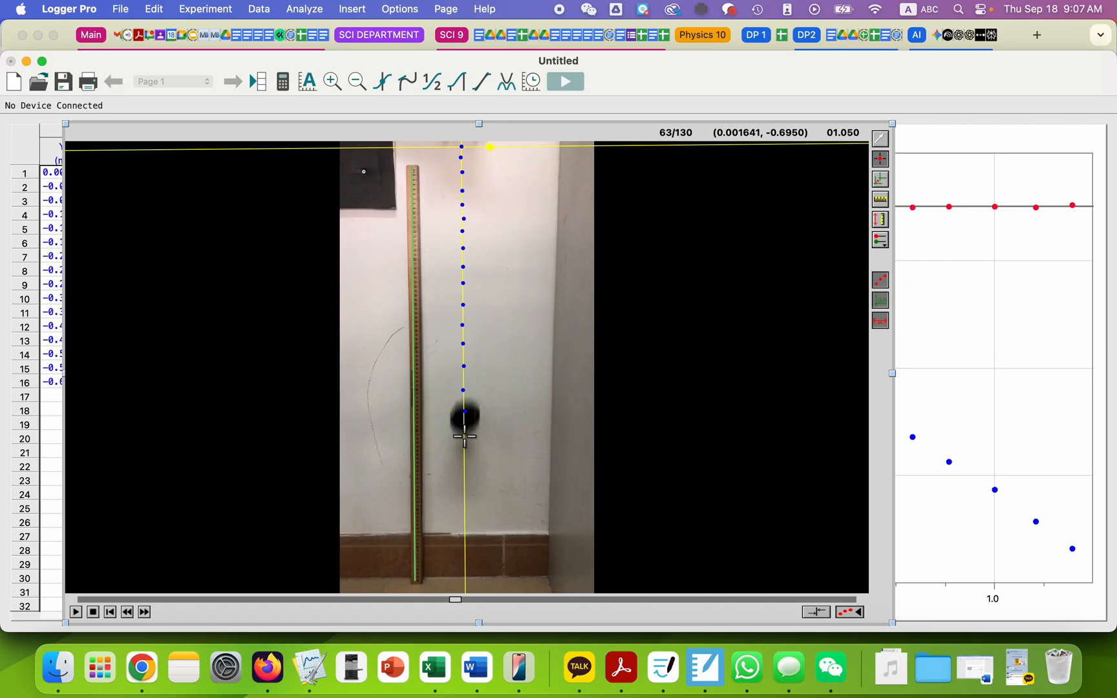
click(464, 437)
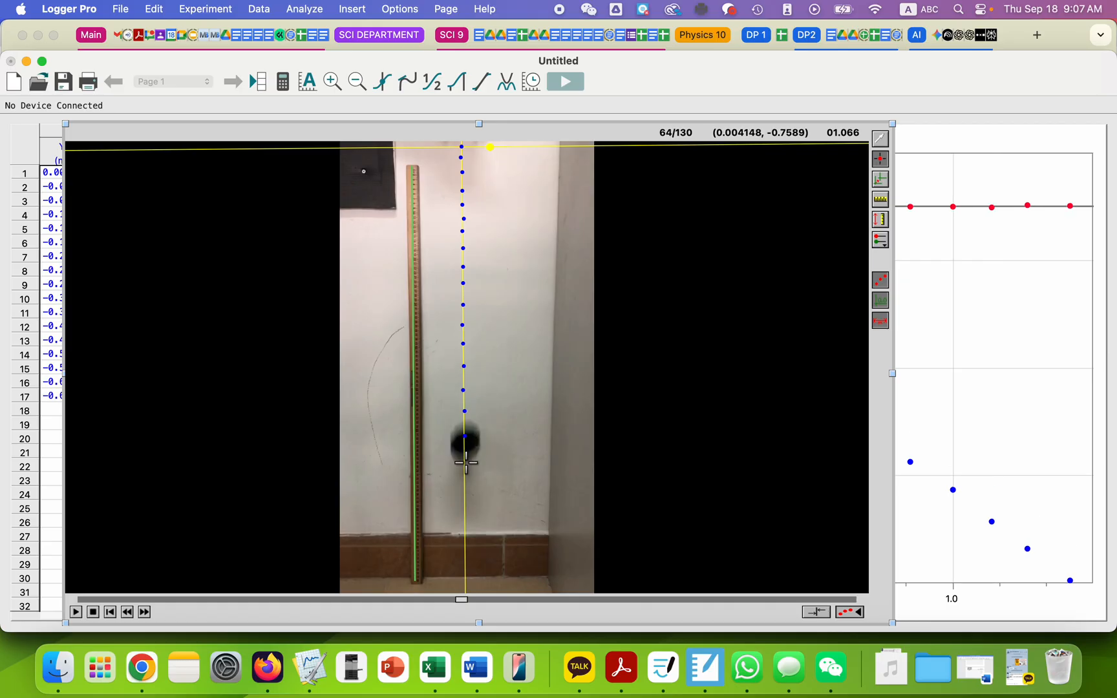
click(464, 462)
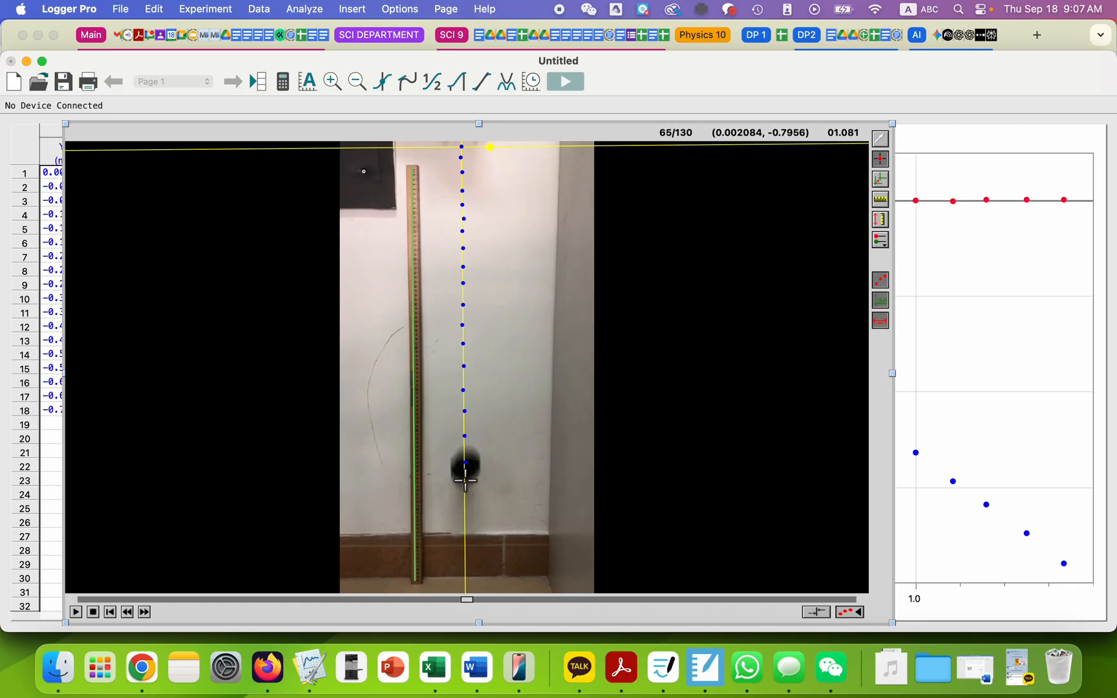
click(464, 489)
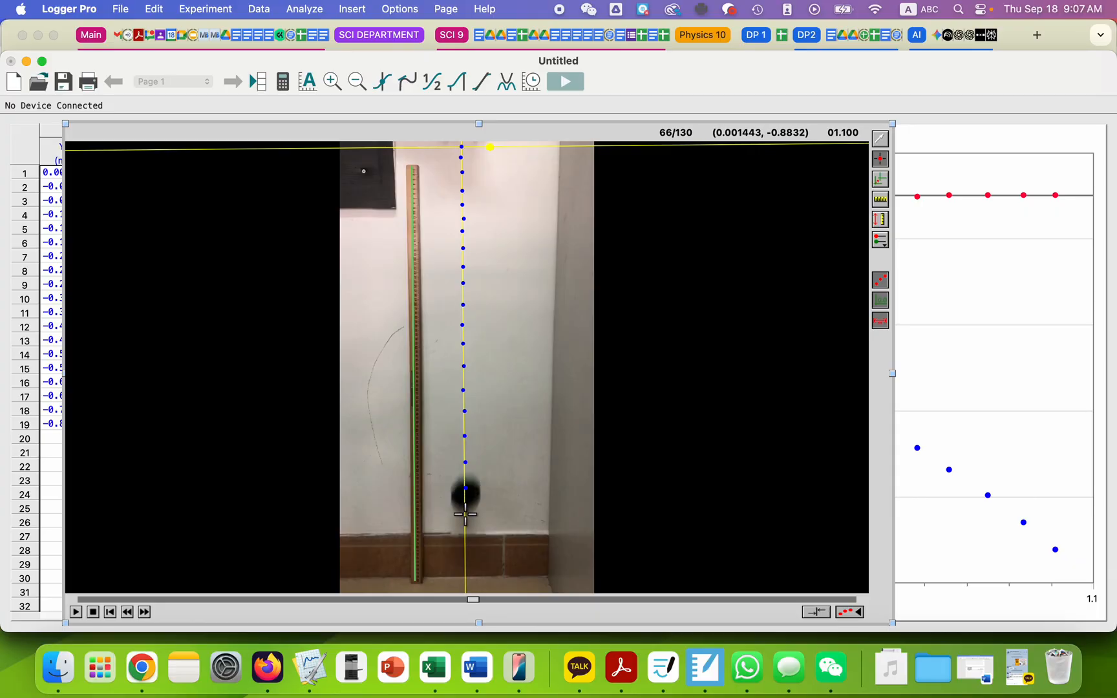
click(465, 514)
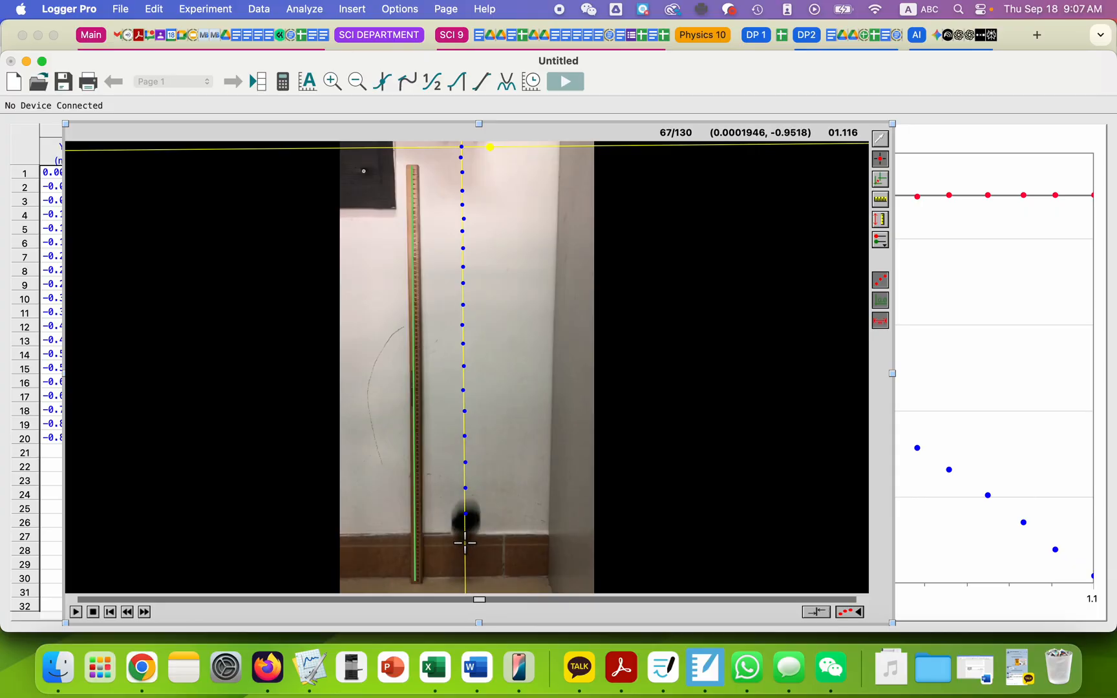
click(464, 543)
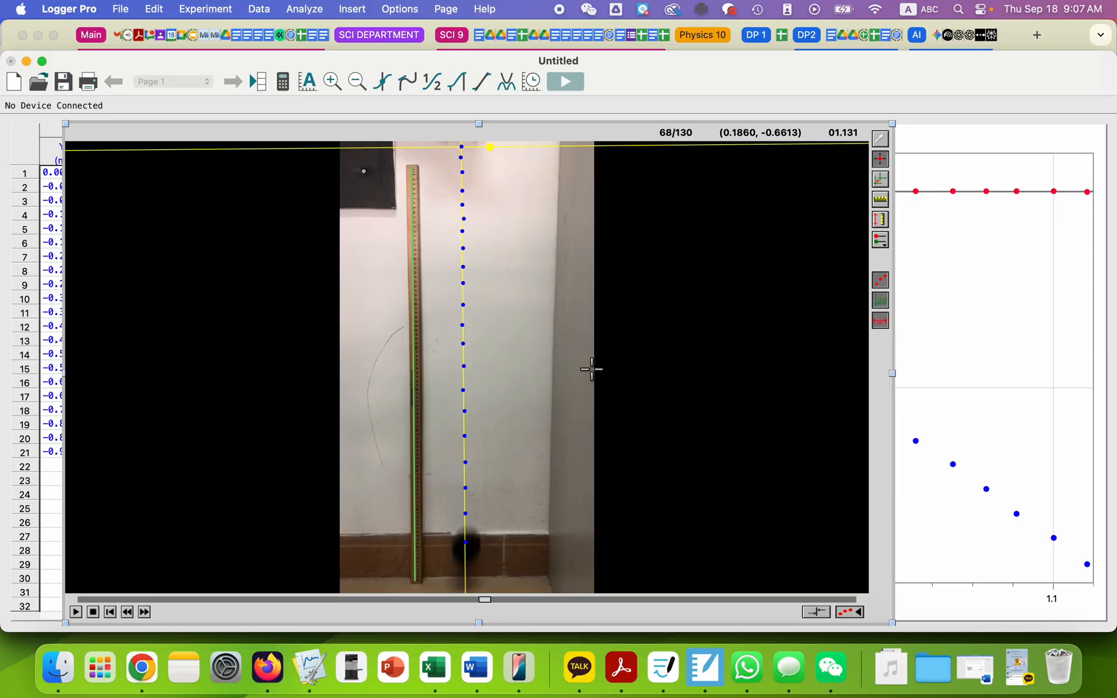
Shrink the movie into the lower-right corner of the graph and bring the graph in front of it
click(883, 139)
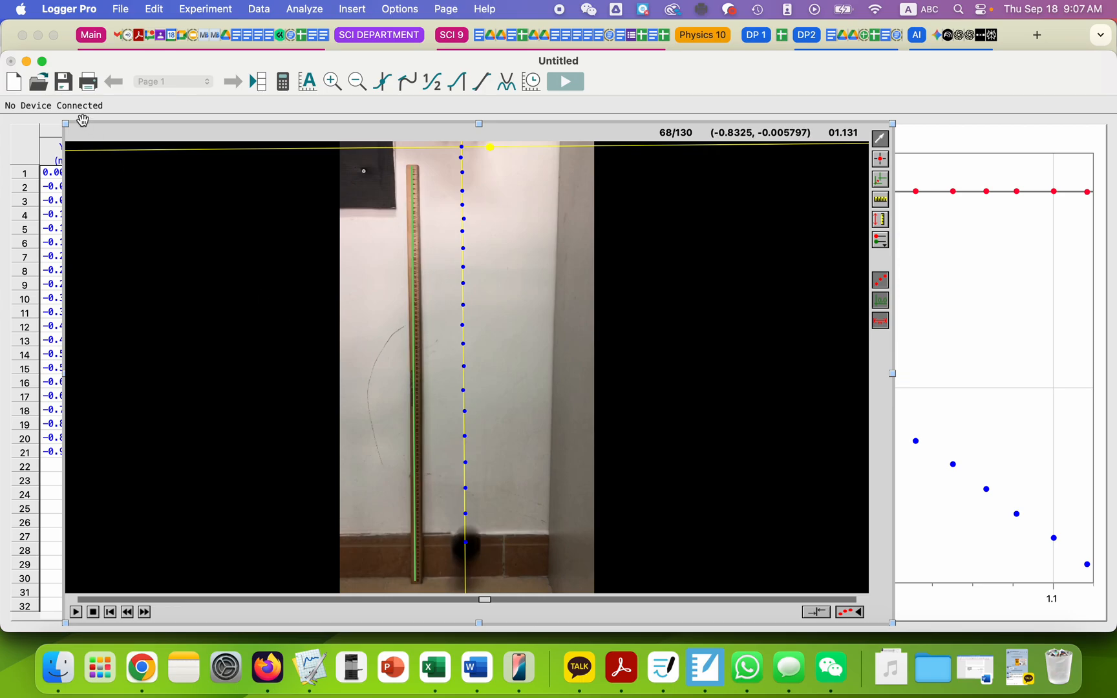
drag(65, 124, 784, 419)
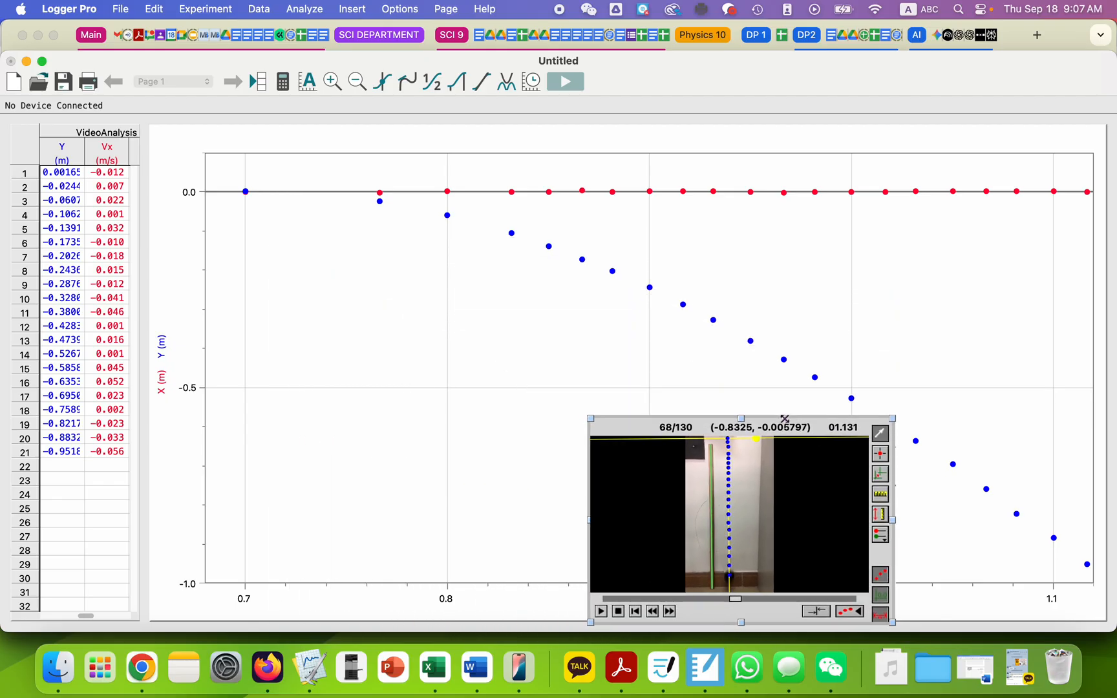
drag(630, 431, 845, 429)
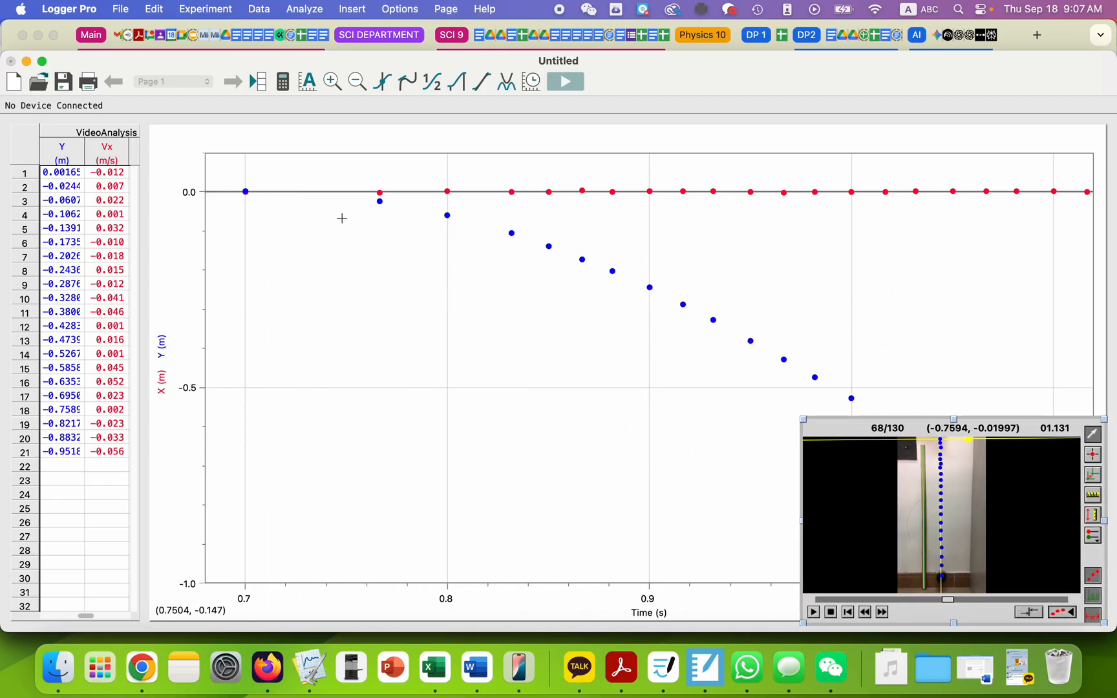
click(188, 299)
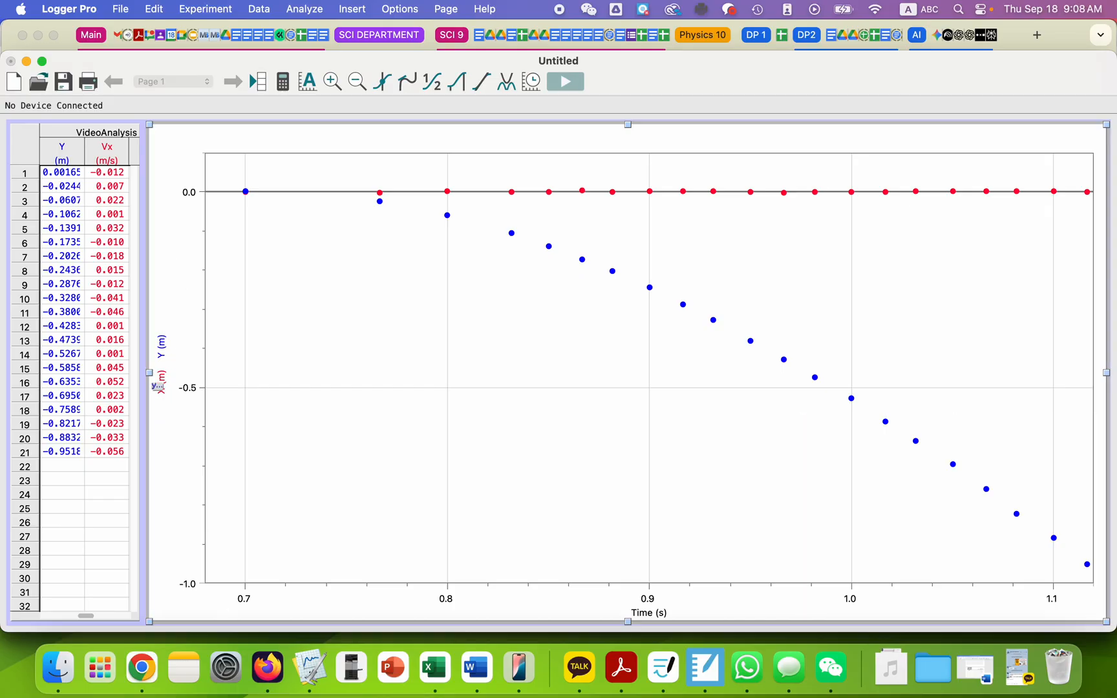
Narrow the graph from its left side and widen the data table to show all columns from Time to Vy
drag(155, 375, 567, 399)
click(72, 493)
drag(141, 372, 294, 382)
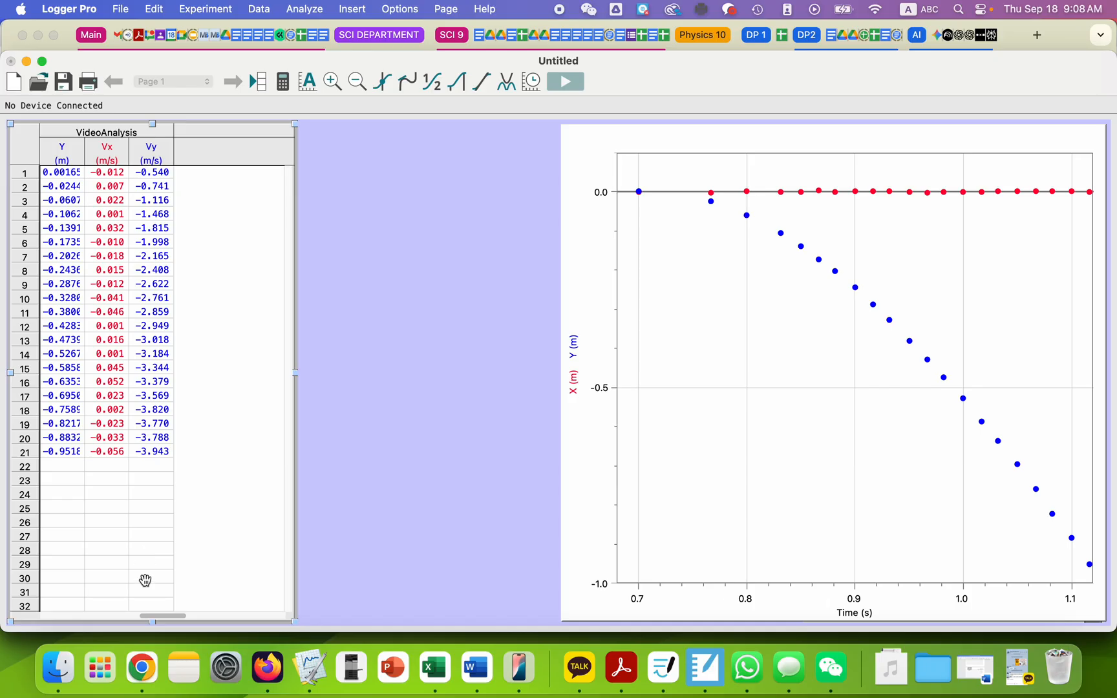
drag(157, 620, 7, 609)
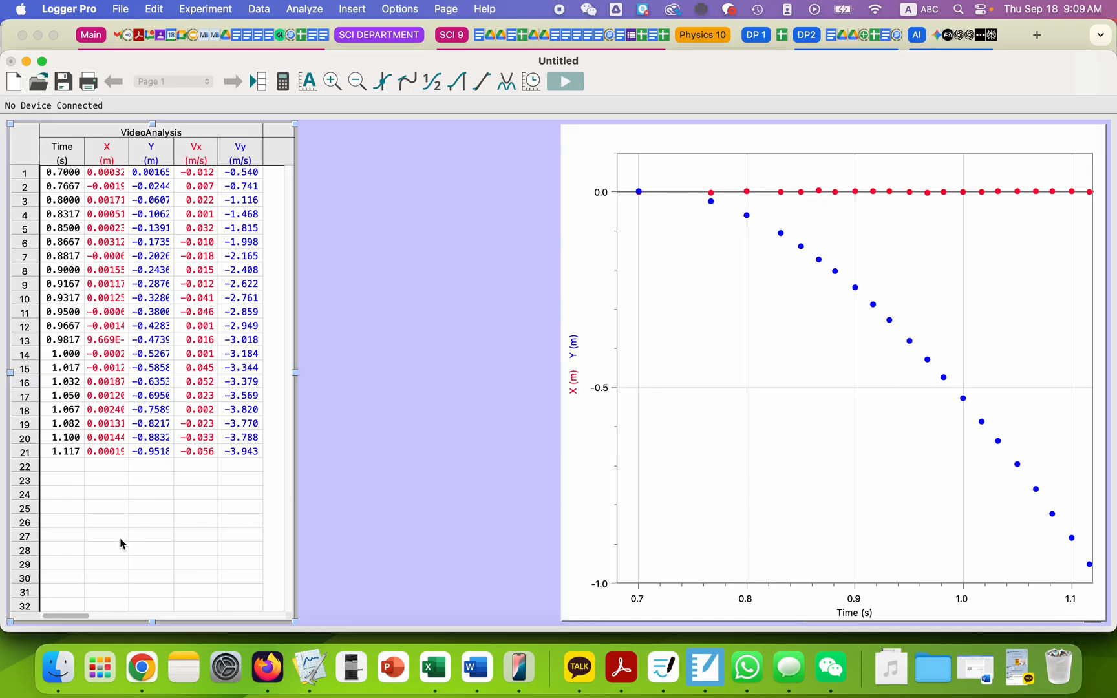
Examine the Time, X and Y data in the table by highlighting times 0.8000 to 1.017 s, the Y column and the first X value
mouse_move(65, 200)
mouse_down()
mouse_move(67, 424)
mouse_move(65, 262)
mouse_move(75, 368)
mouse_up()
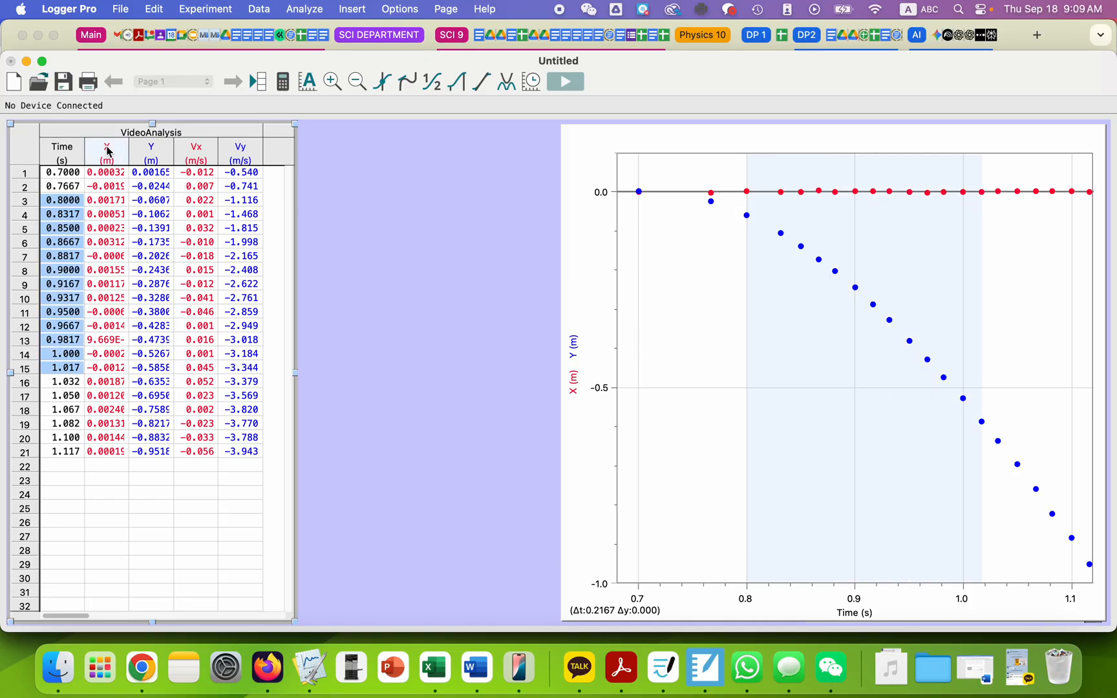
click(142, 153)
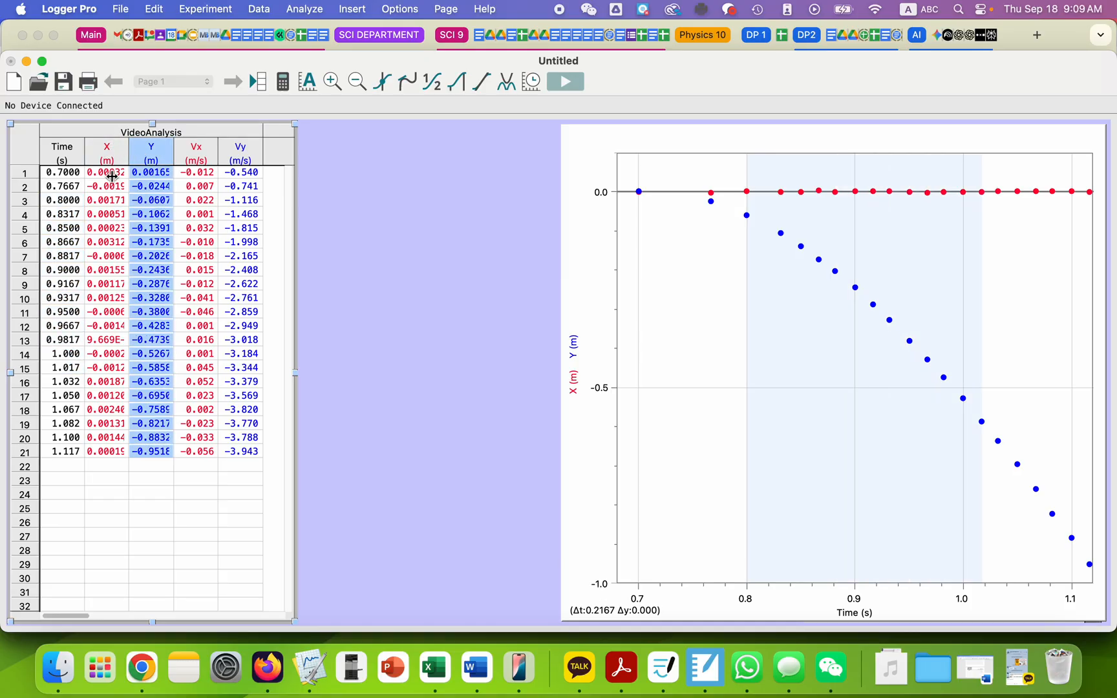
click(115, 175)
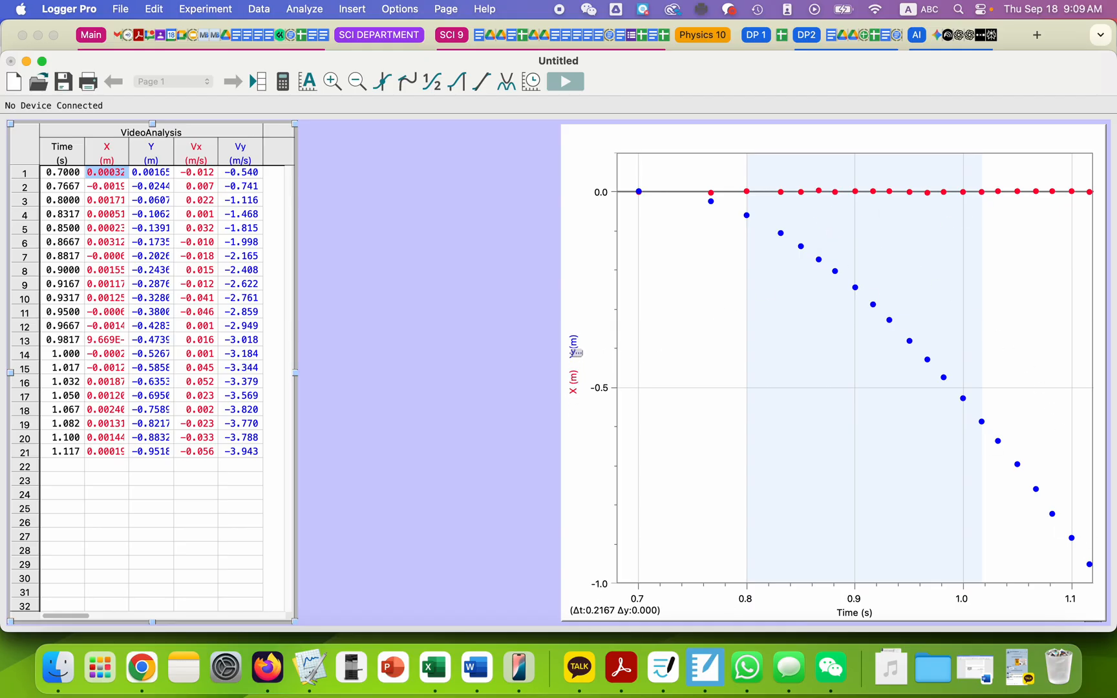
Plot only the Y data on the graph's vertical axis
click(573, 356)
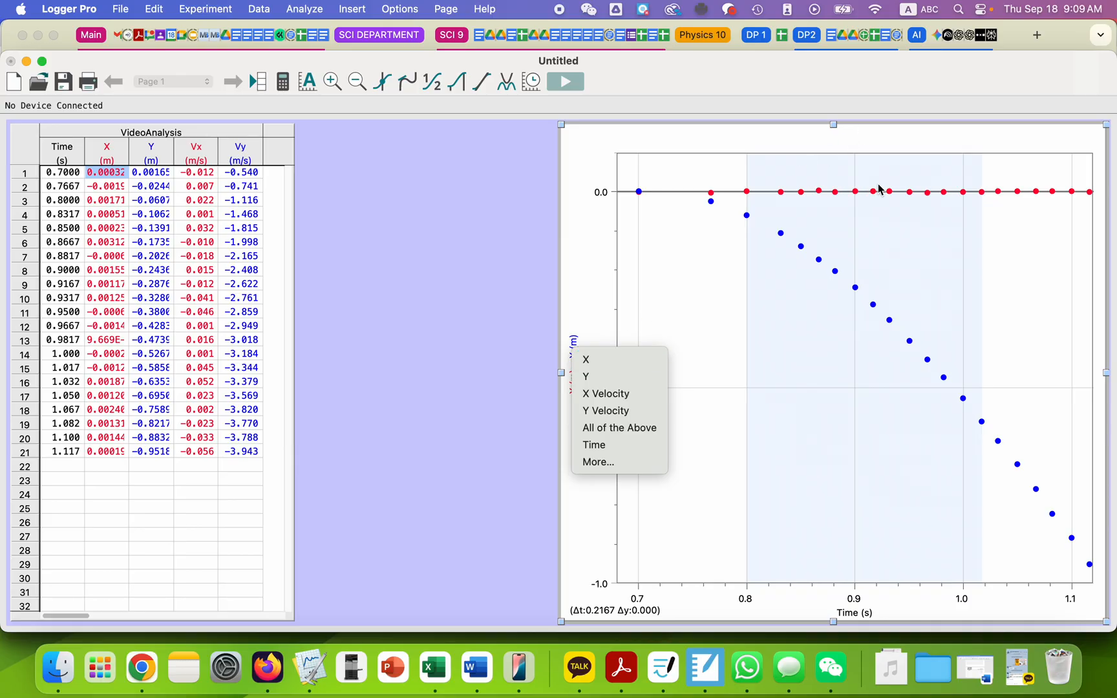
click(614, 382)
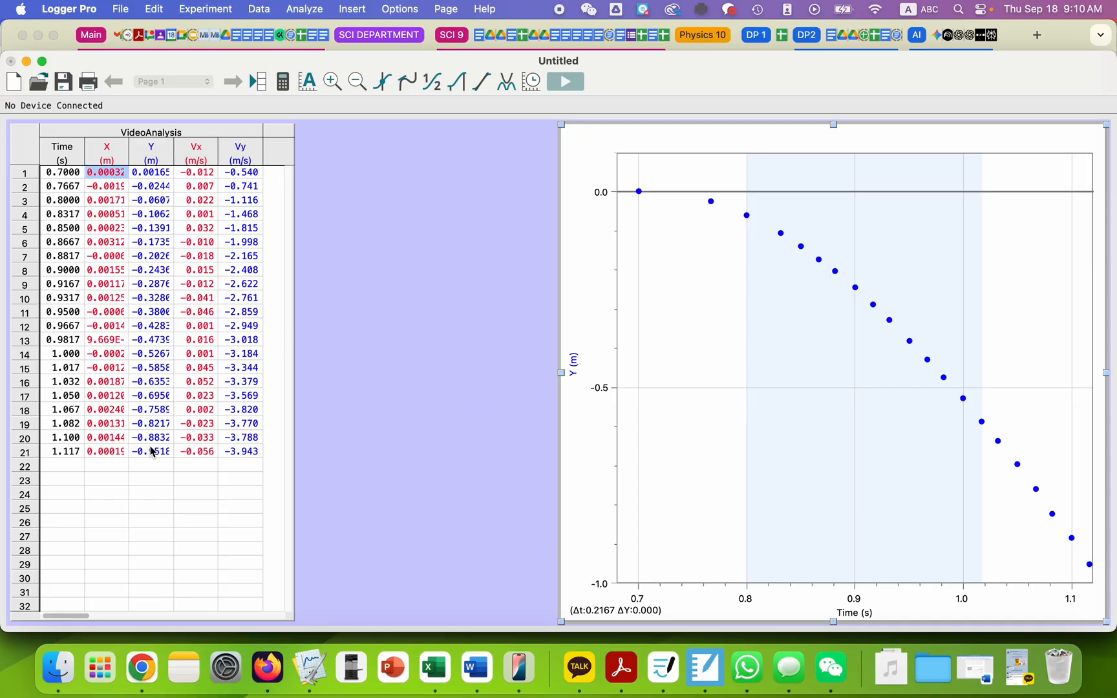
Rename the Y column "Vertical Position / ± 0.01 cm" with short name Sy and clear its units
click(159, 153)
double_click(158, 153)
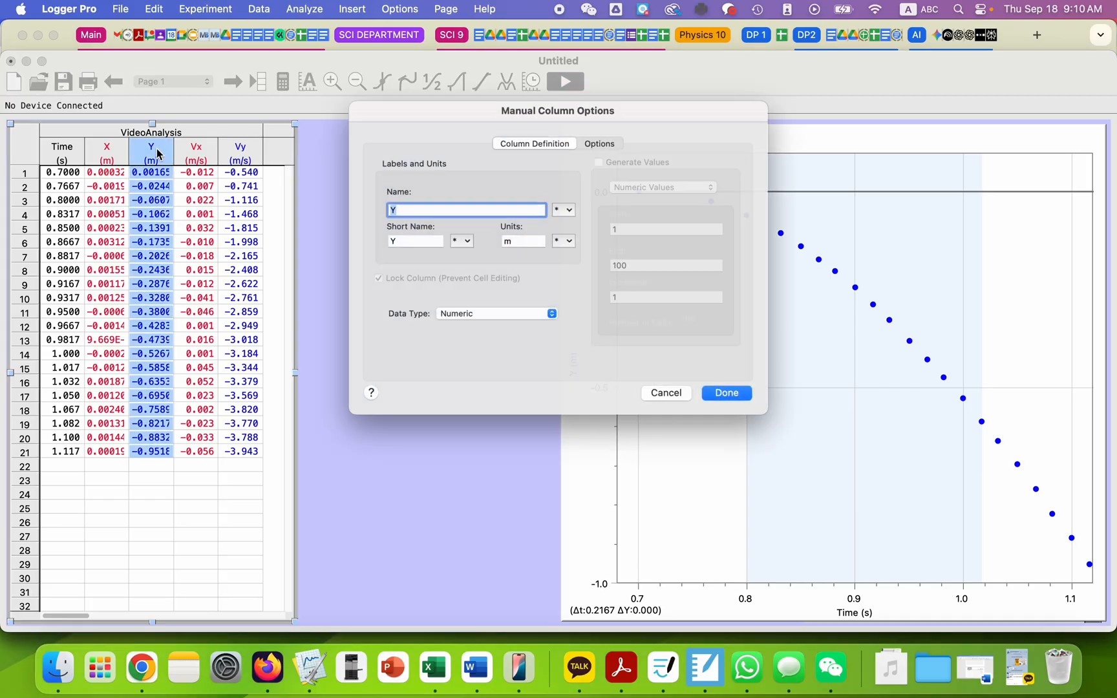
text(Vertical Position)
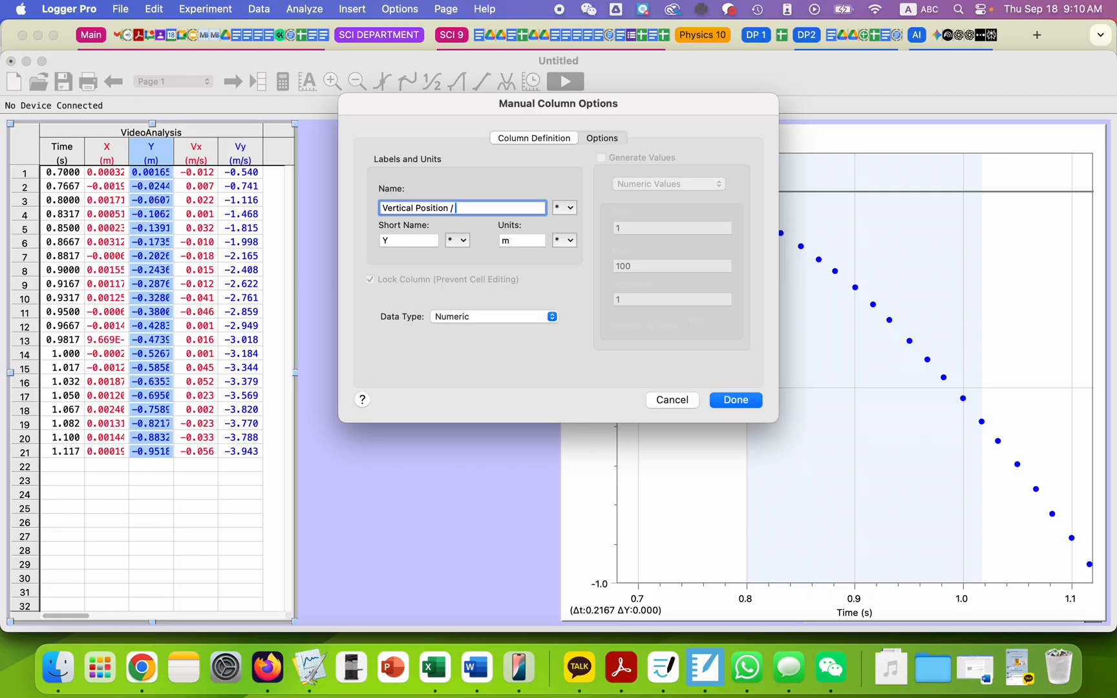
text(/ ± 0.01 cm)
click(390, 241)
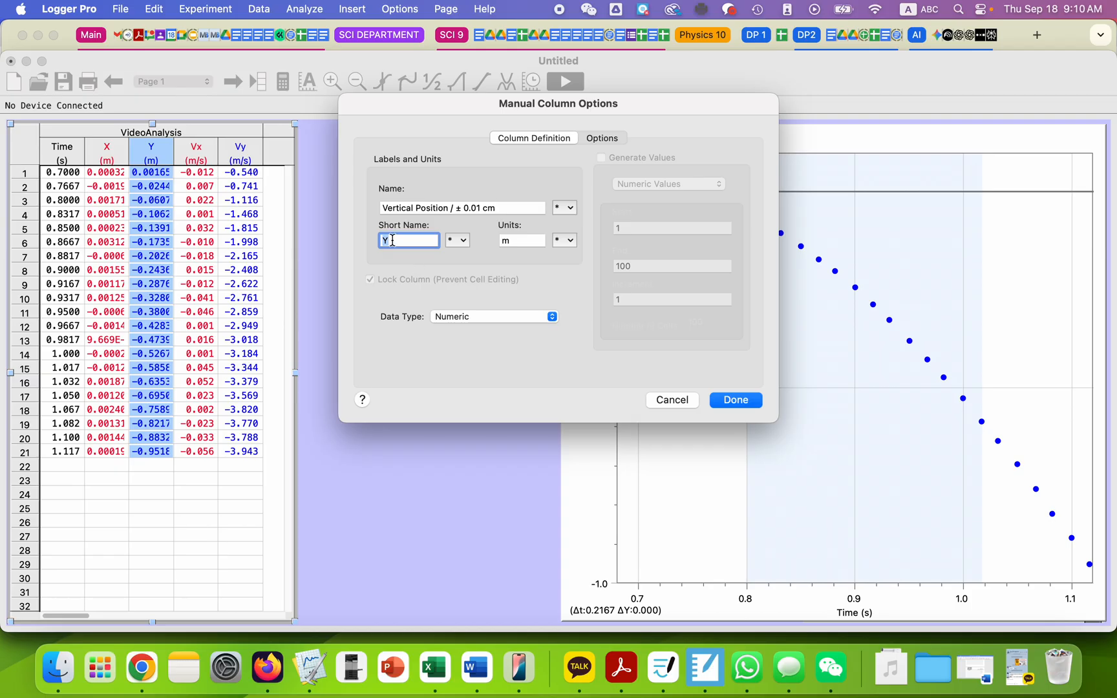
text(Sy)
click(517, 239)
key(BackSpace)
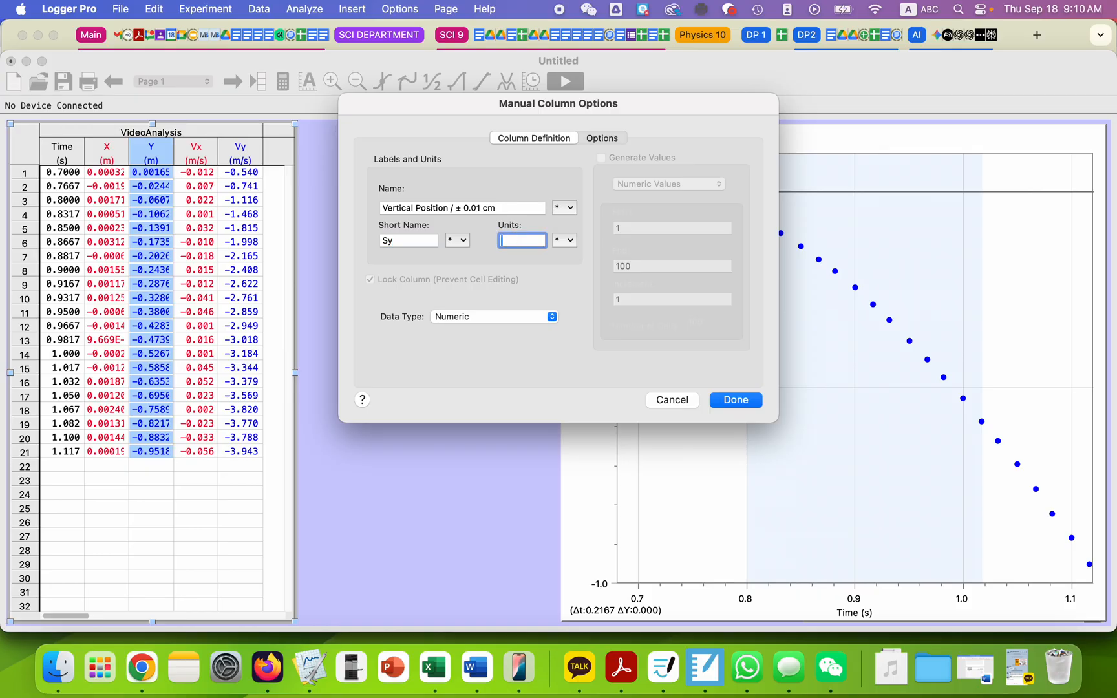
Set the vertical position column's point symbols to small empty circles
click(608, 139)
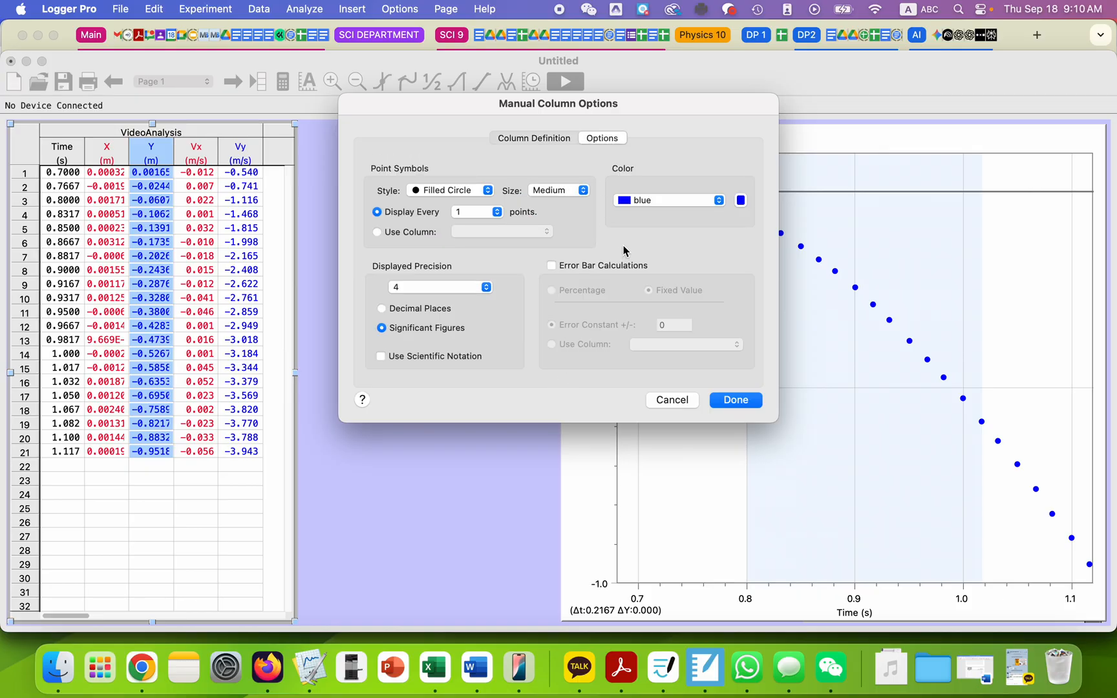
click(553, 191)
click(546, 206)
click(463, 192)
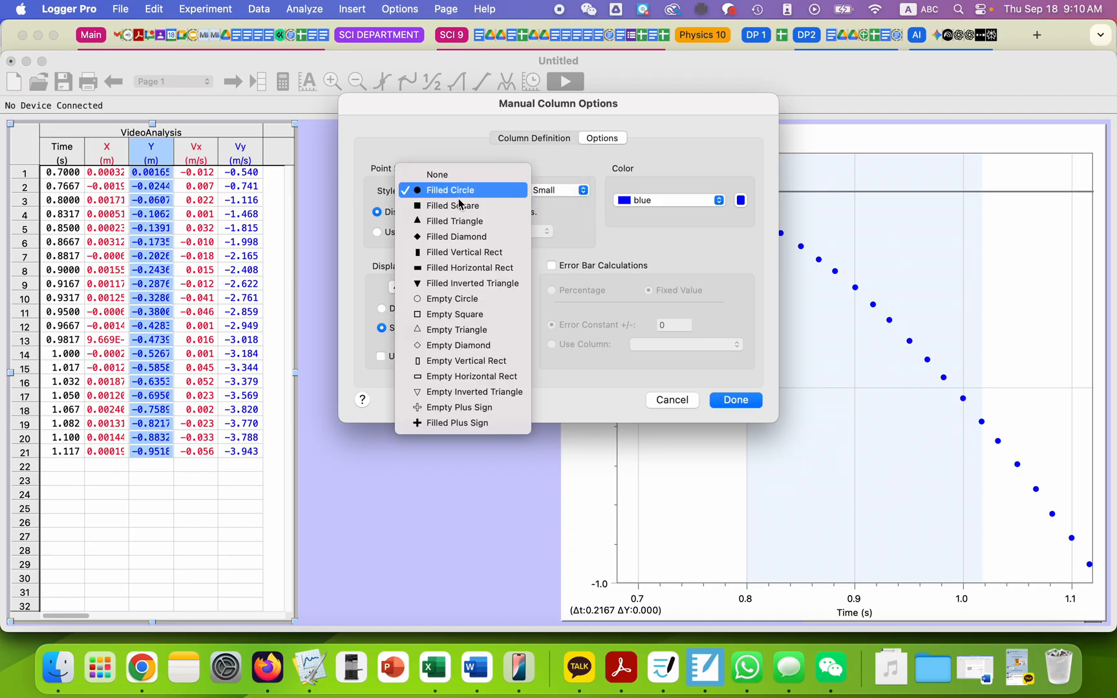
click(463, 299)
Enable fixed-value error bars with an error constant of 0.01 for the vertical position column and apply the column options
click(551, 266)
click(668, 326)
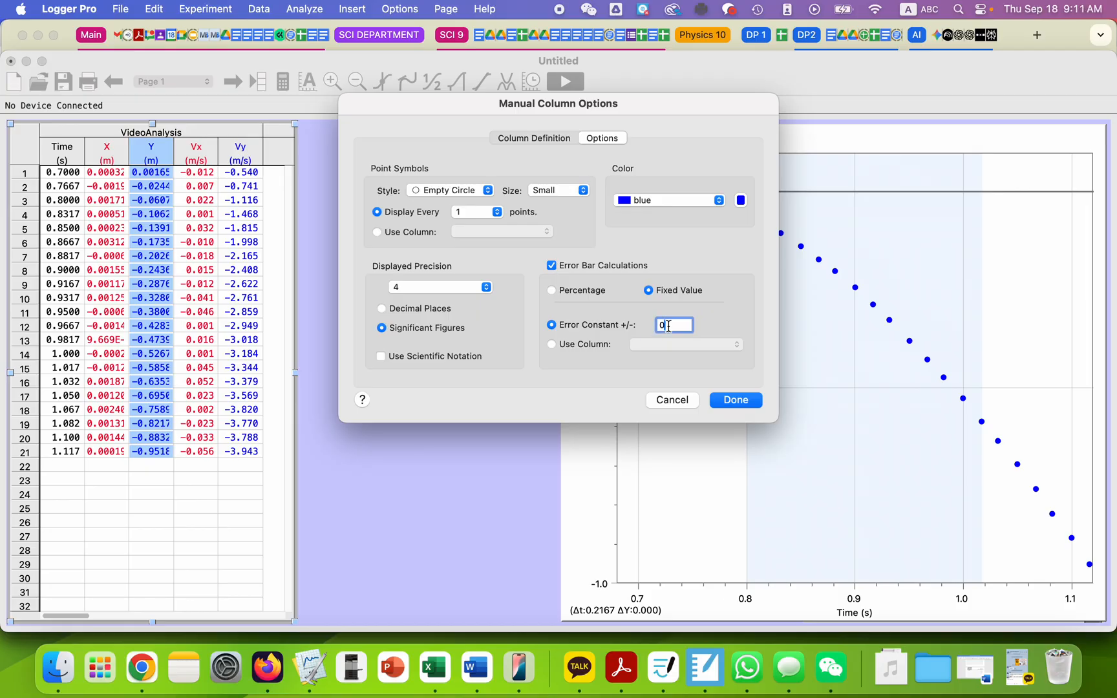
text(.01)
click(735, 399)
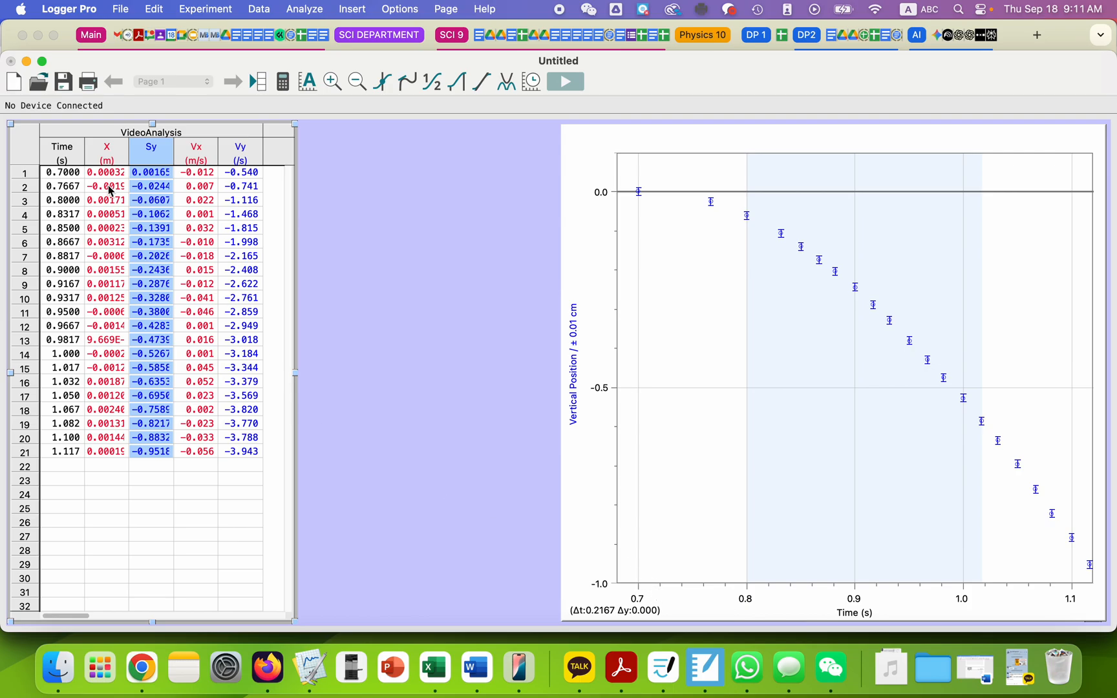
click(71, 176)
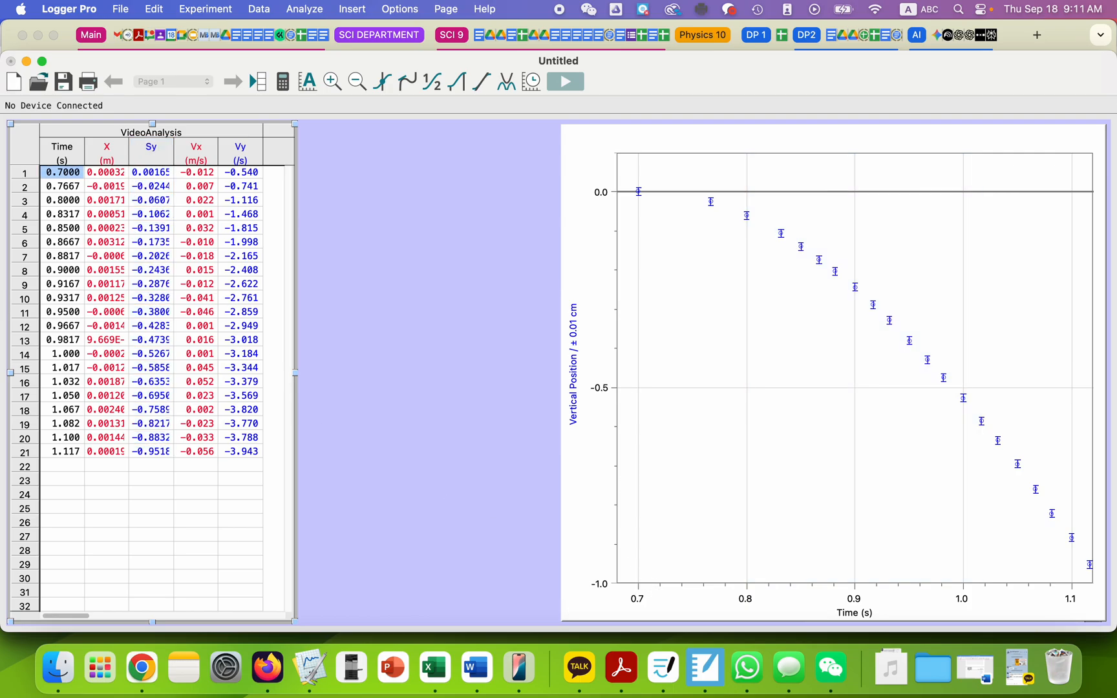
double_click(80, 182)
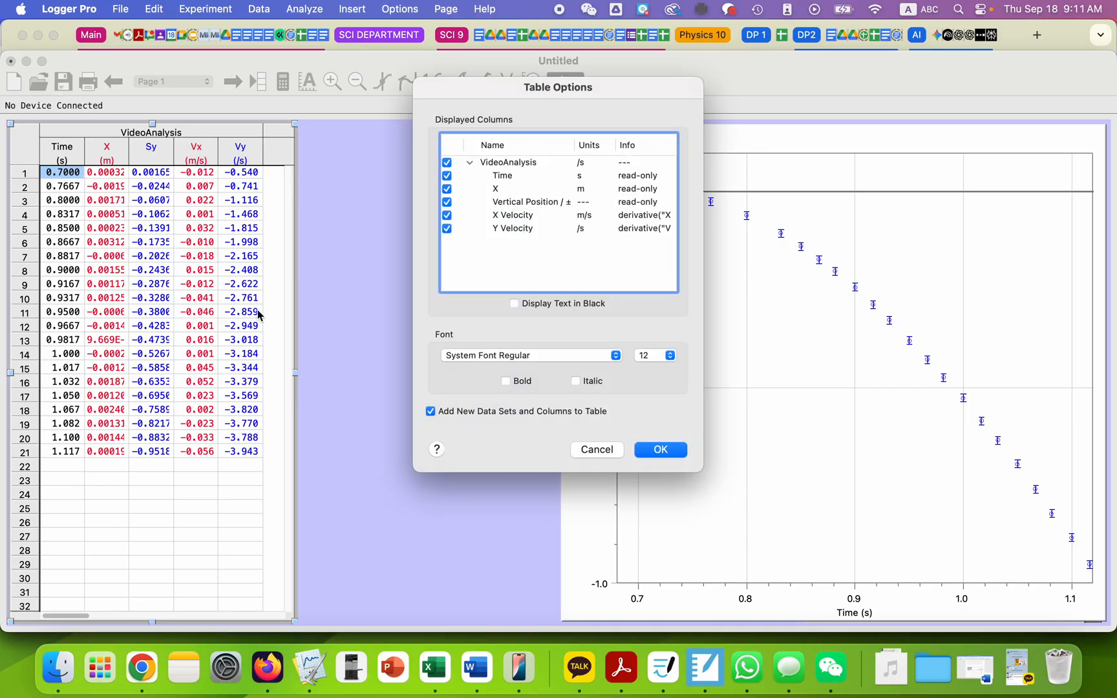
click(600, 448)
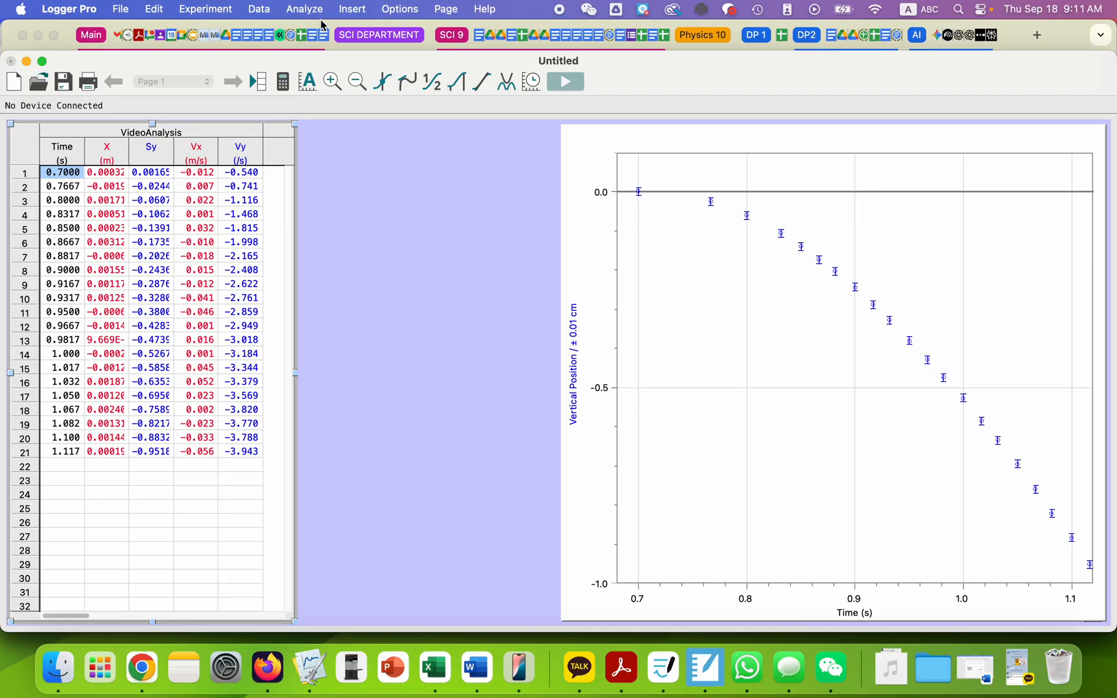
Start a new calculated column named "Corrected Time / ± 0.07 s" with short name cT
click(260, 13)
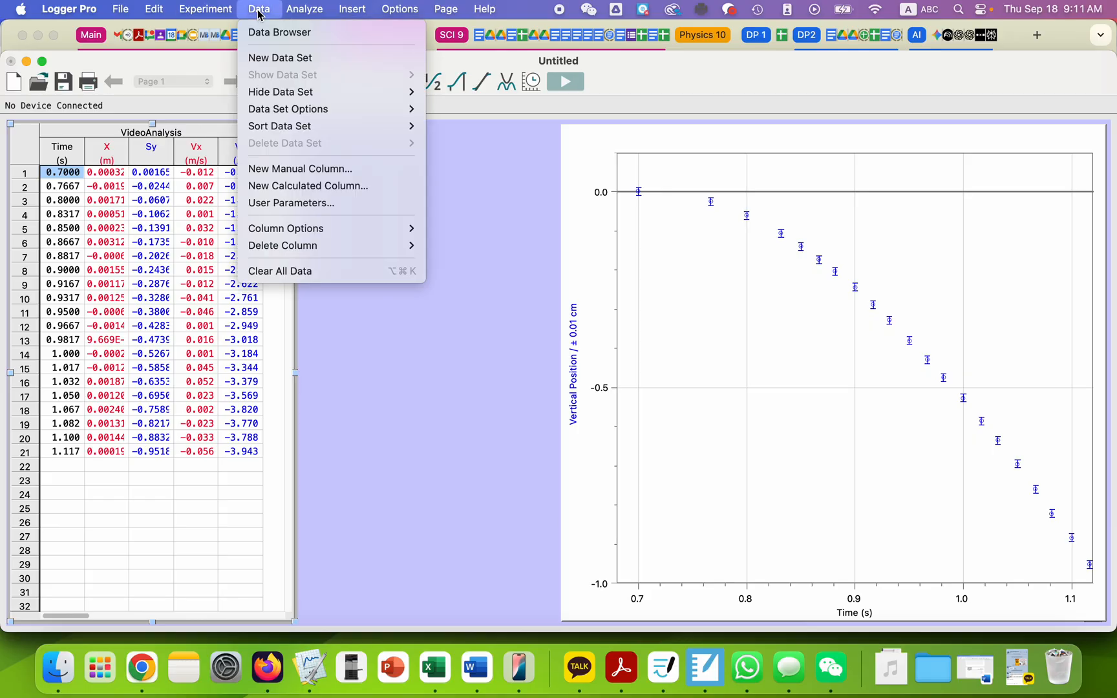
click(294, 186)
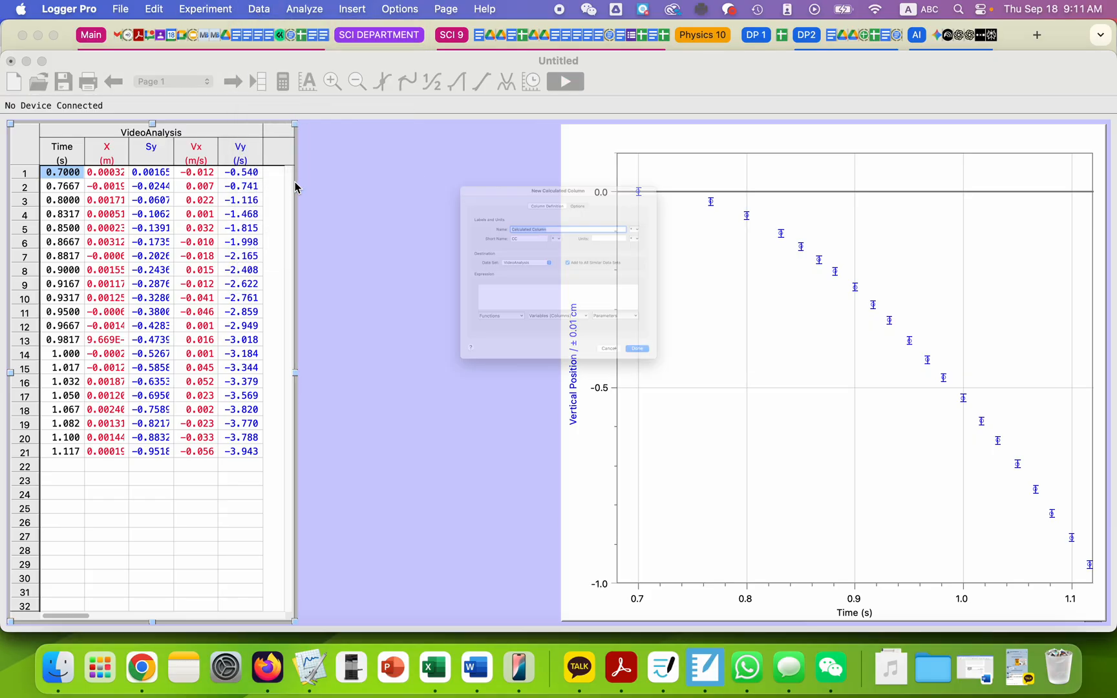
text(C)
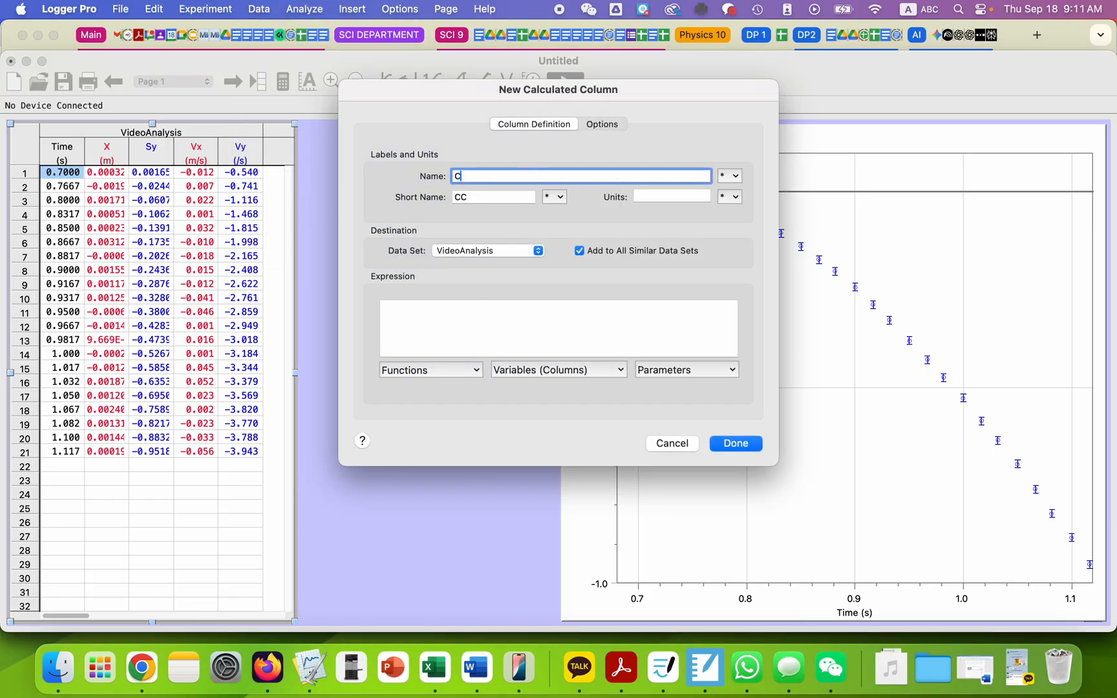
text(orrected Time)
double_click(467, 196)
text(cT)
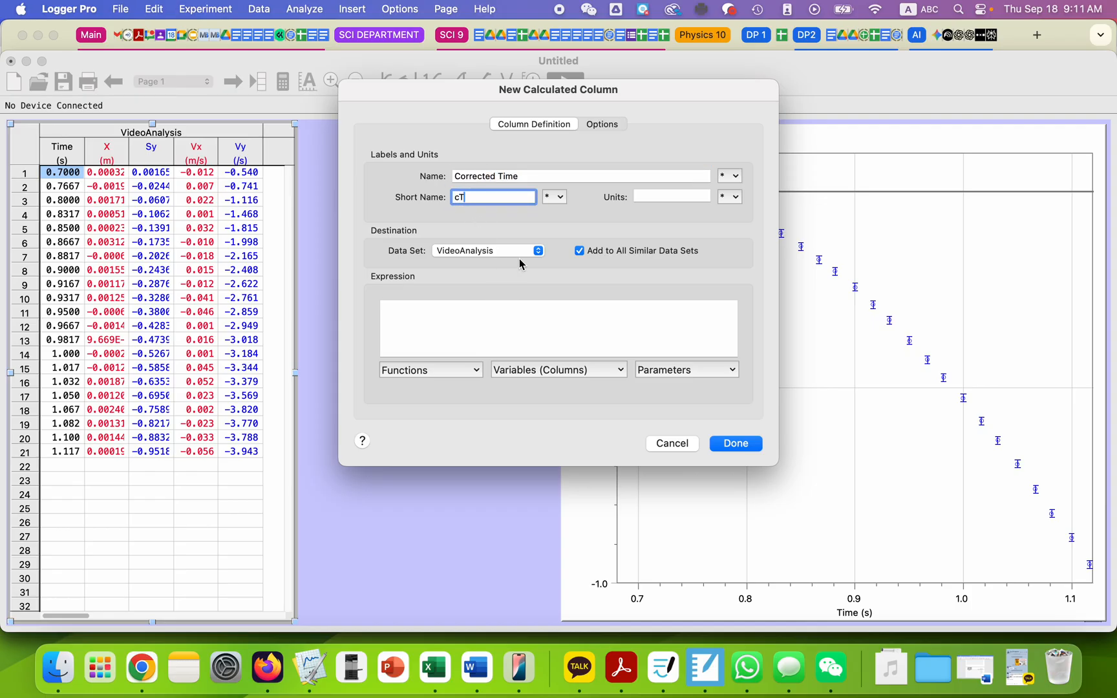
click(618, 182)
text(/ )
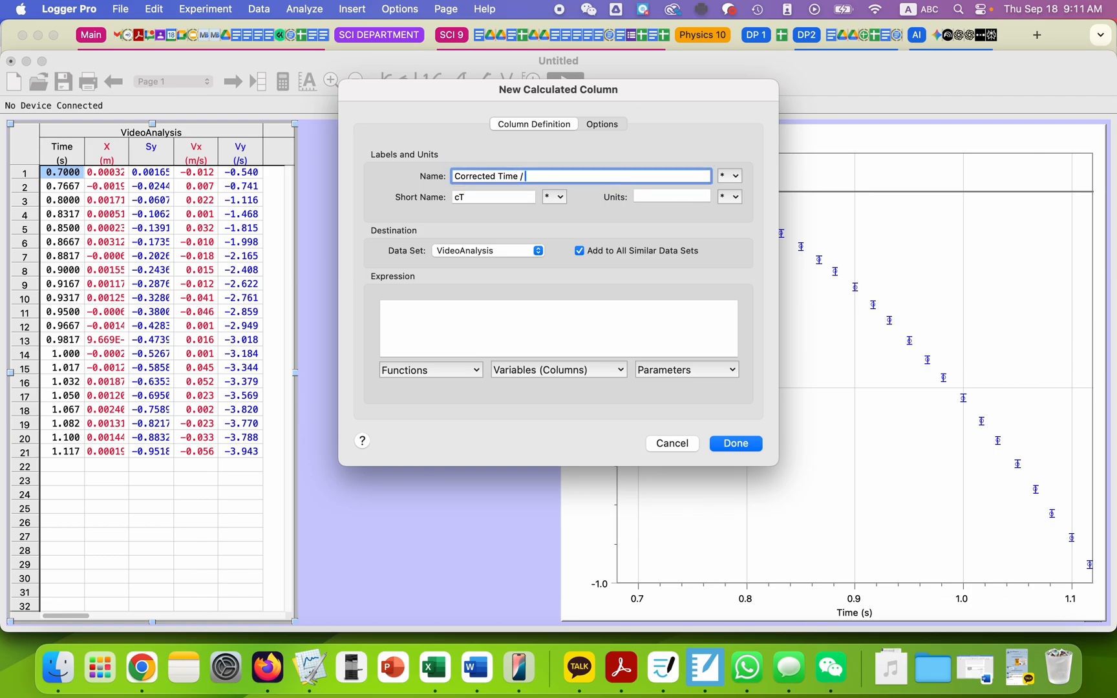
text(±)
text(0.07 s)
Give the new calculated column fixed-value error bars with a constant of 0.07 and set its colour to dark blue
click(600, 125)
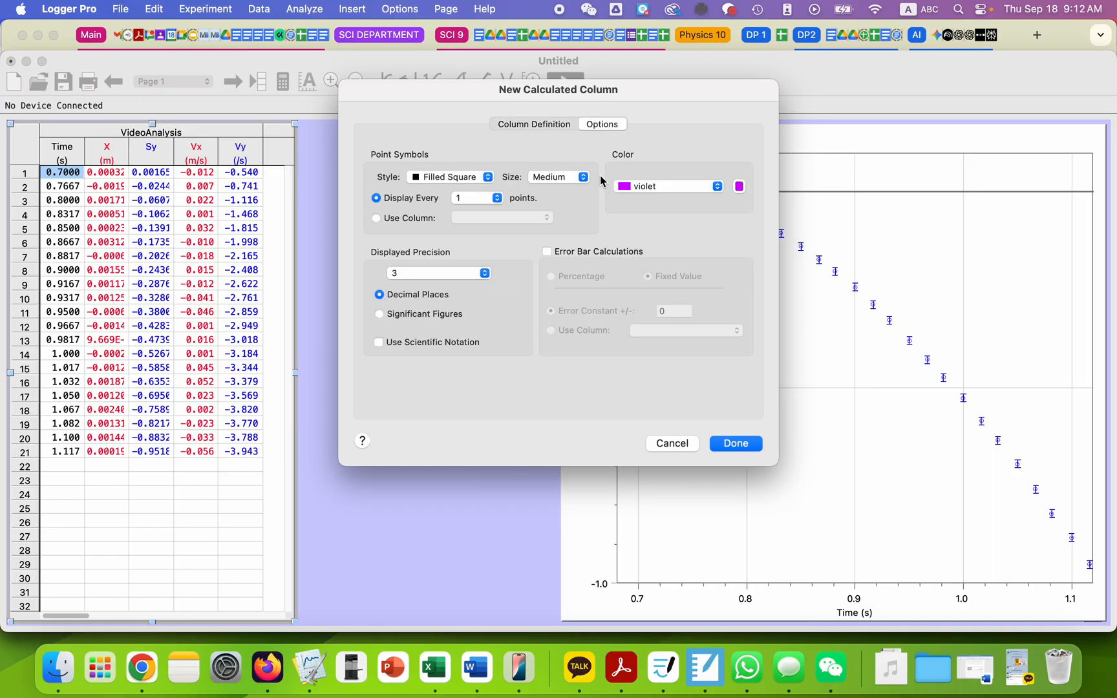
click(547, 251)
click(672, 311)
text(.)
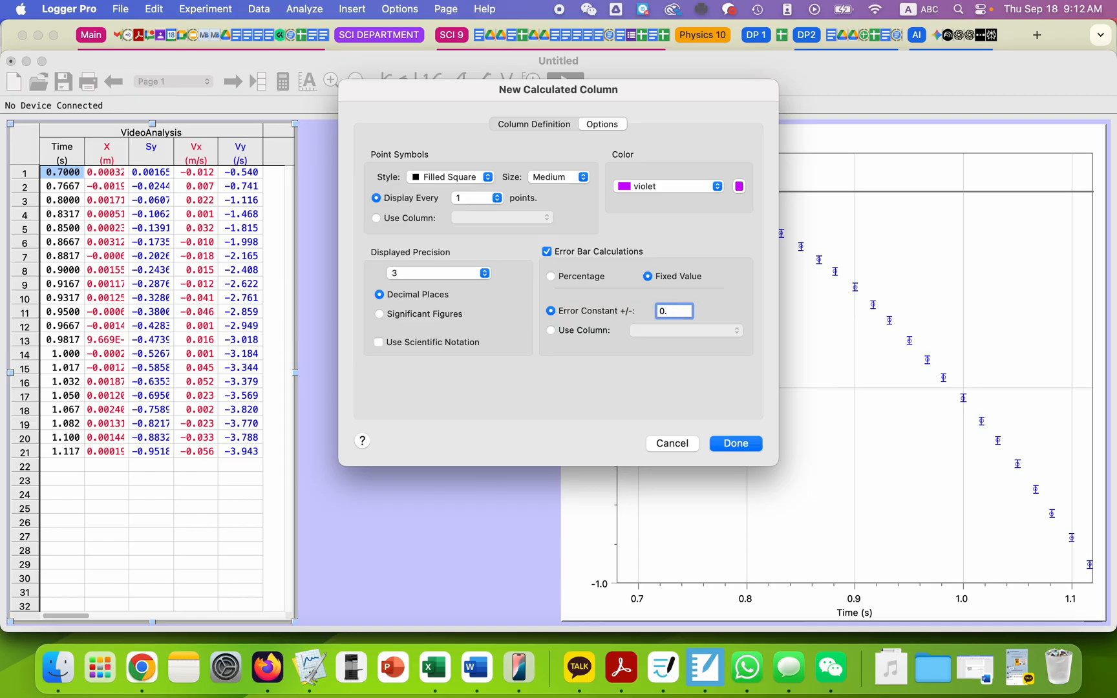
text(07)
click(746, 444)
click(495, 249)
click(663, 186)
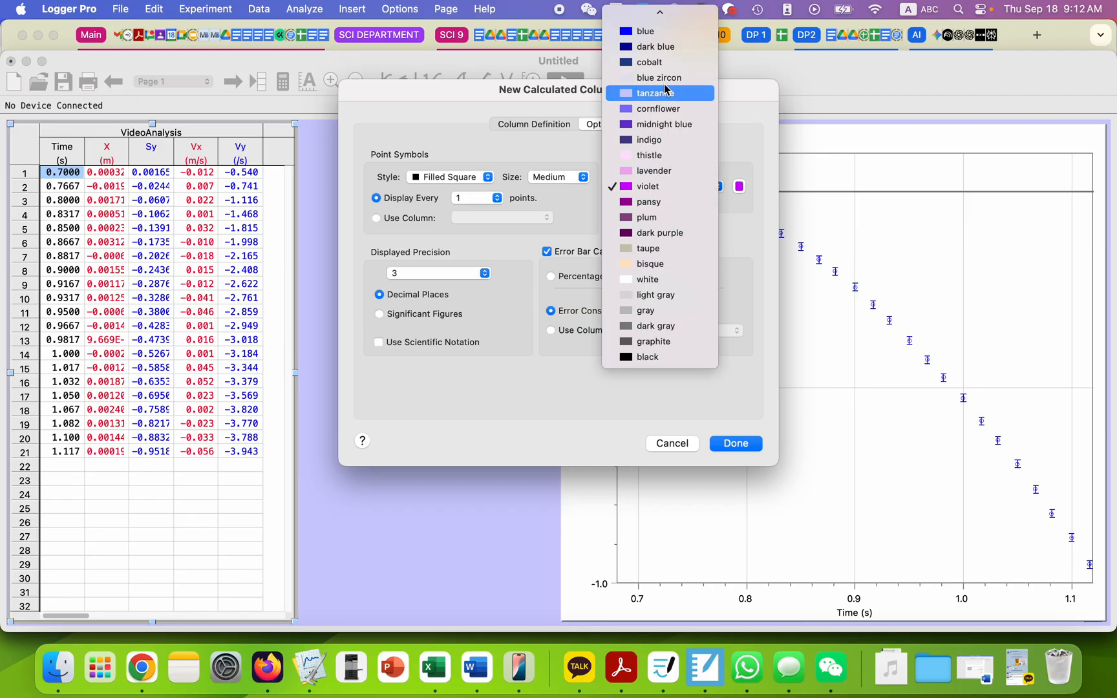
click(656, 46)
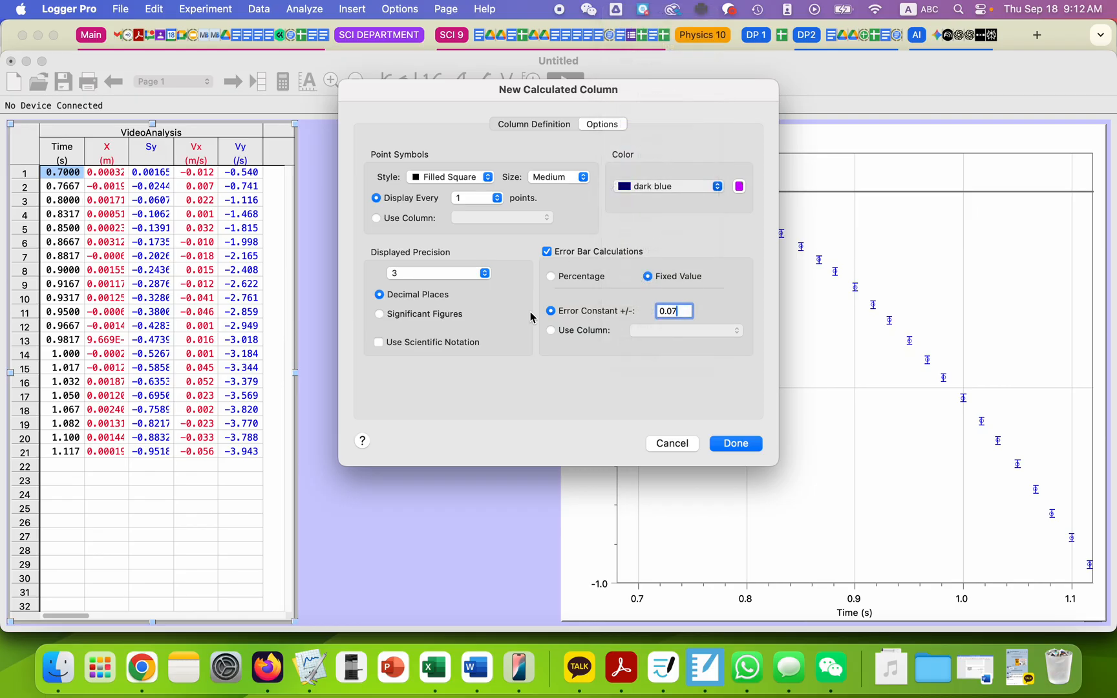
Define the calculated column's expression as "Time" - 0.700000 and create the column
click(543, 122)
click(431, 324)
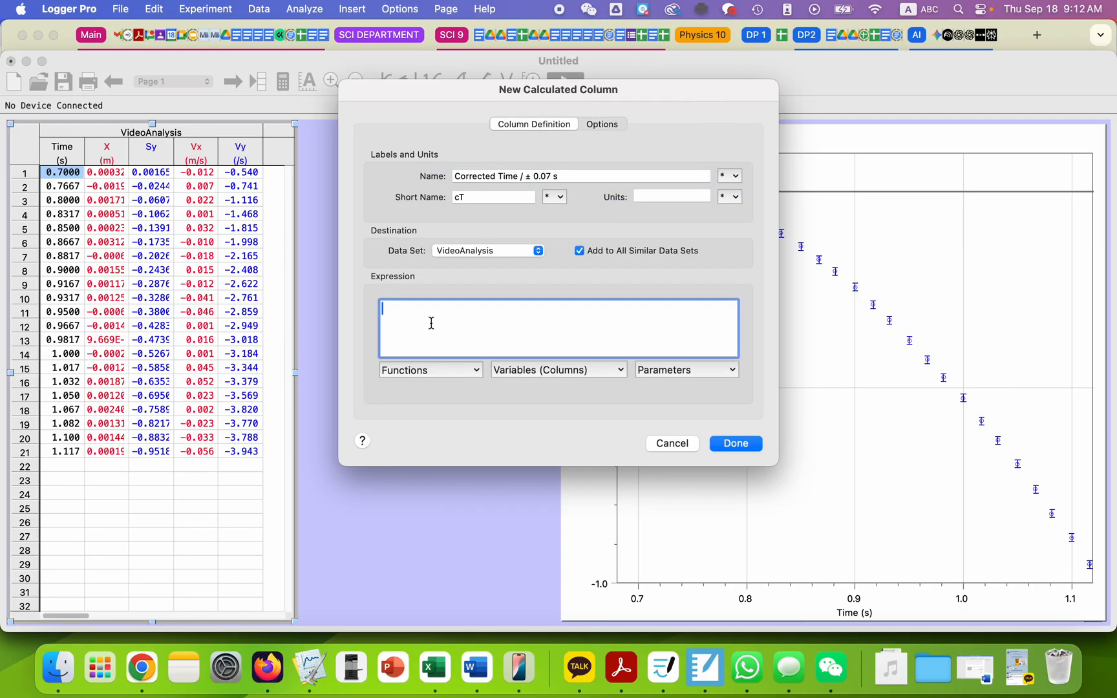
click(536, 374)
click(536, 396)
text(- 0.700000)
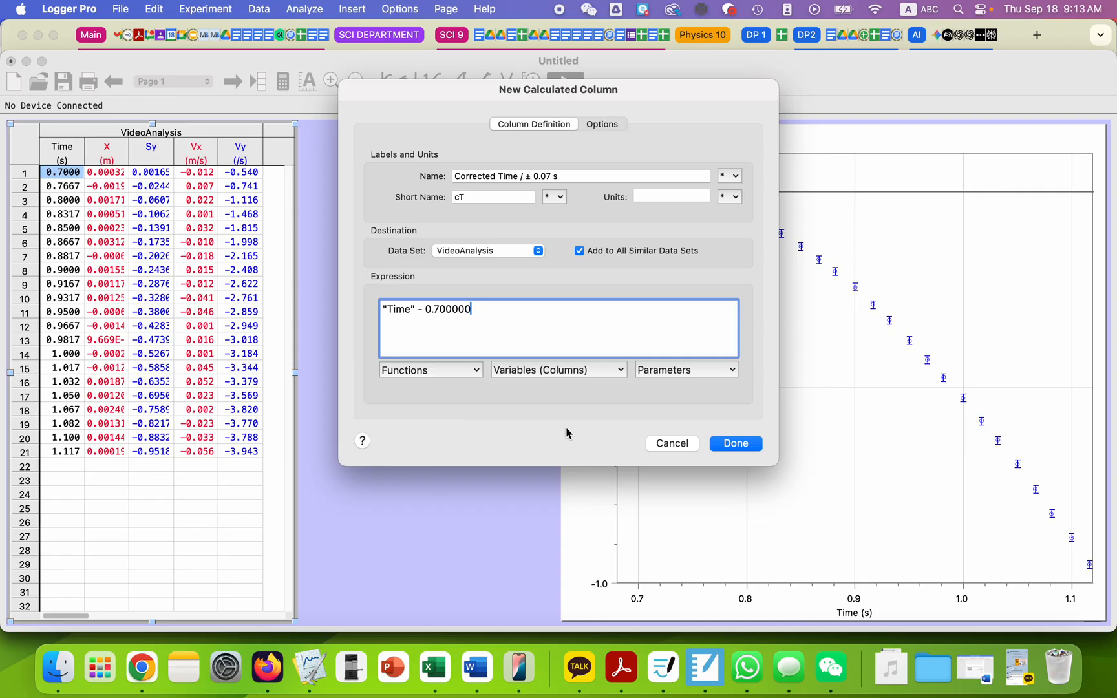
click(734, 443)
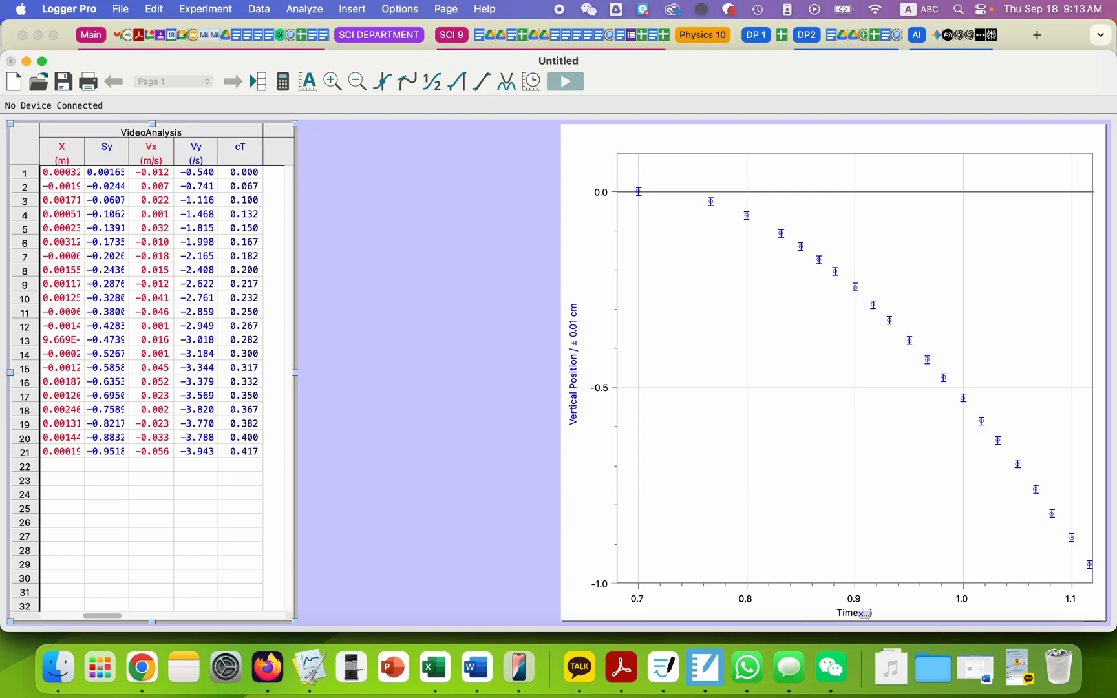
Plot Corrected Time / ± 0.07 s on the graph's horizontal axis
click(860, 619)
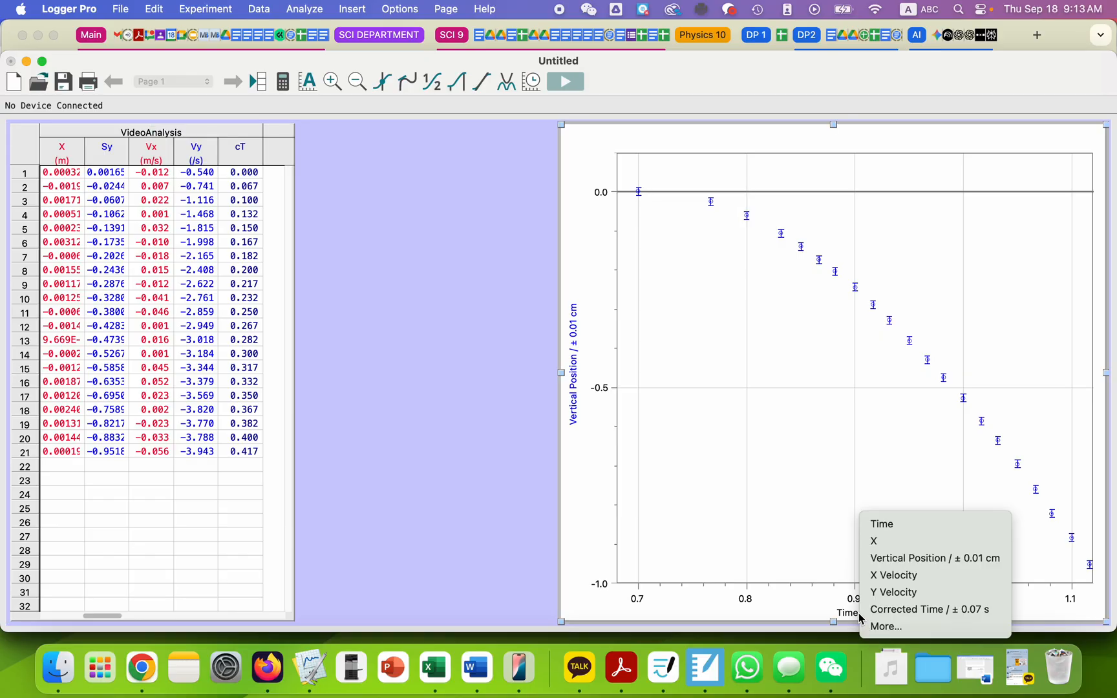
click(884, 610)
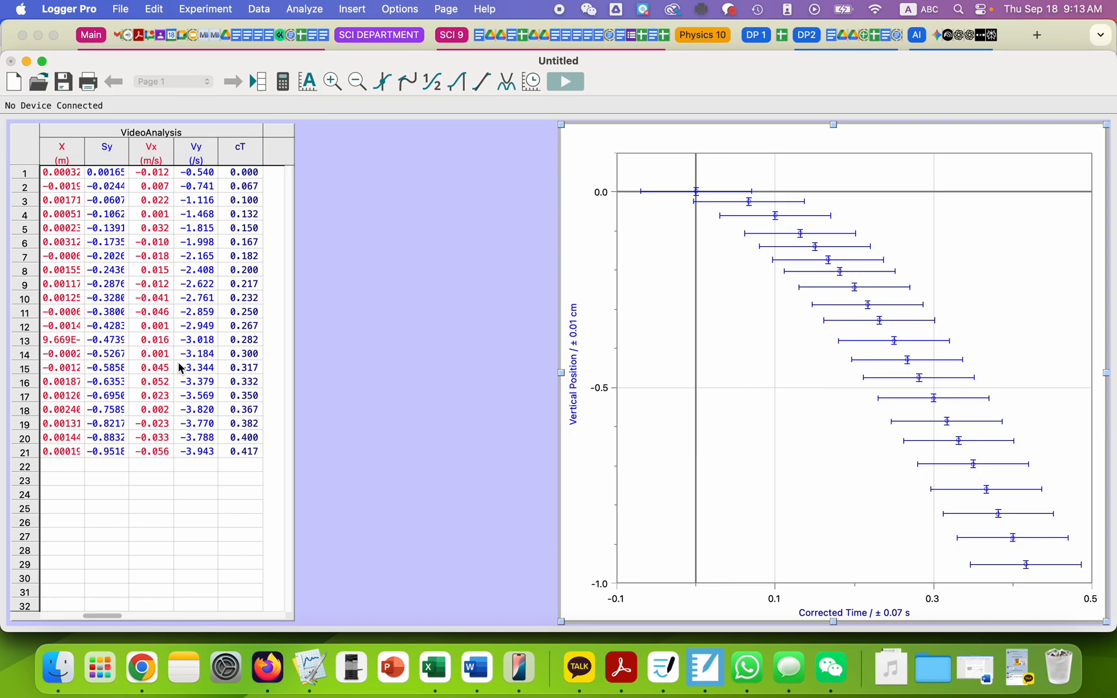
click(134, 380)
drag(100, 614, 60, 615)
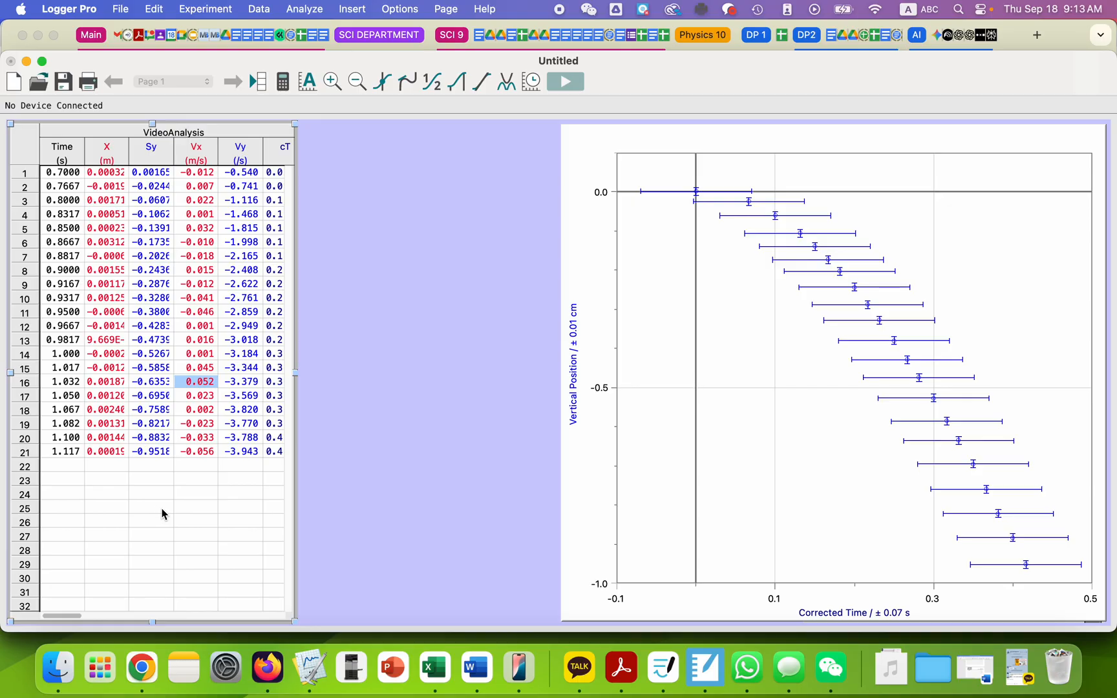
Set the graph's time axis minimum to 0 and its vertical position axis maximum to 0
click(616, 599)
text(0)
key(Return)
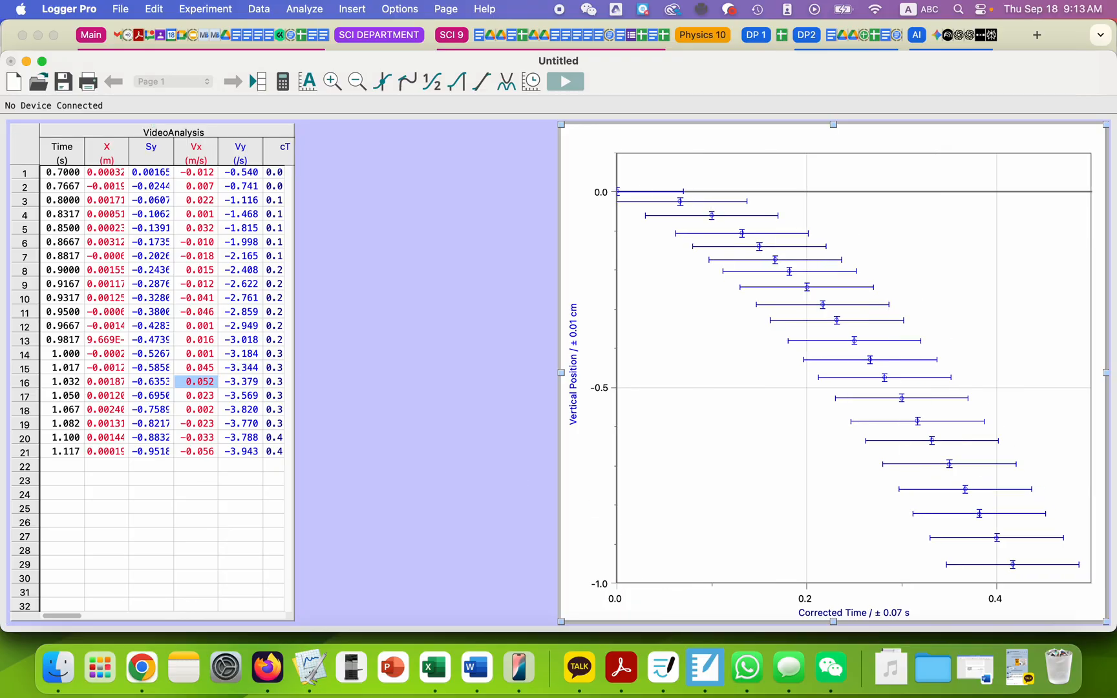
click(603, 192)
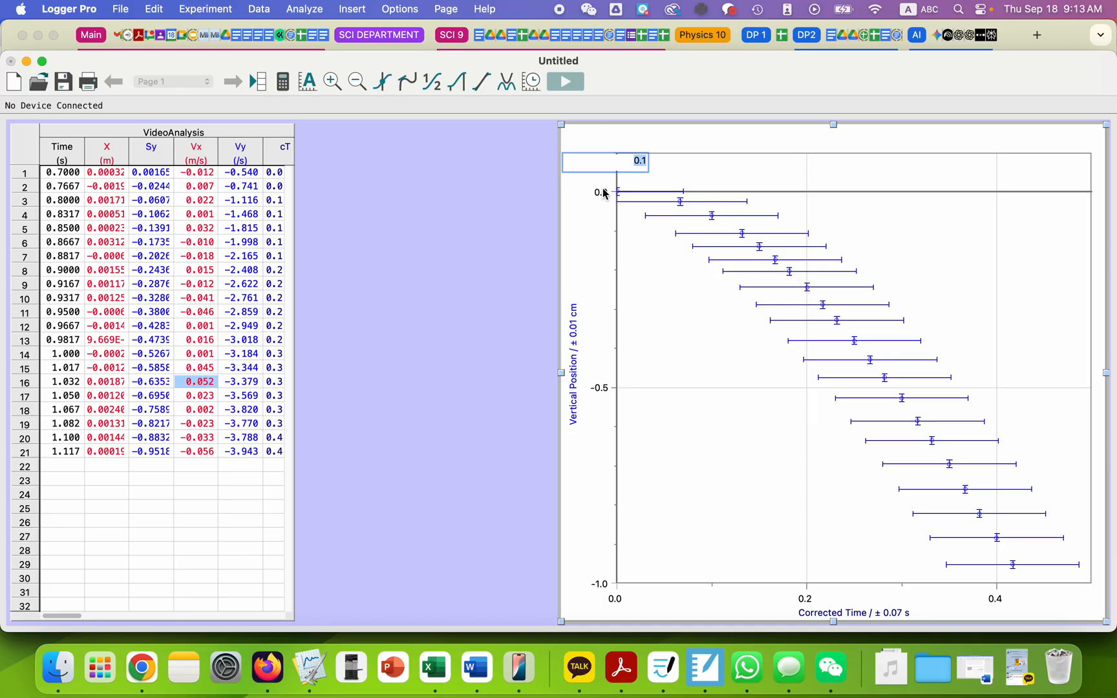
text(0)
key(Return)
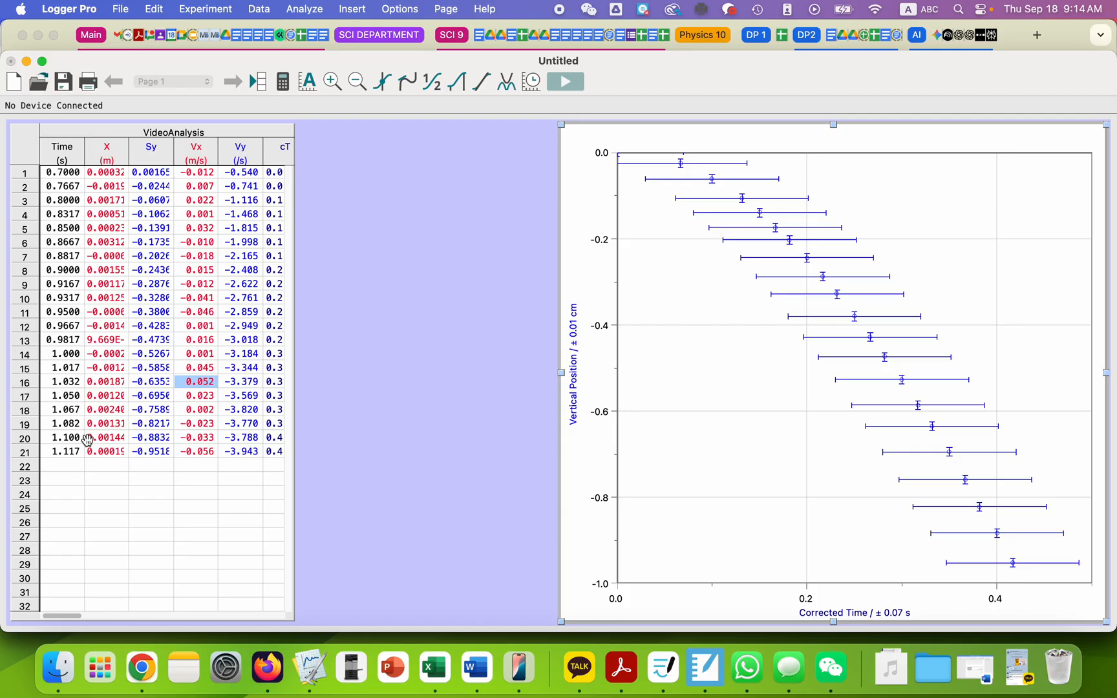
Compare neighbouring Time values in the table and set the corrected time column's error constant to 0.02
click(66, 411)
drag(66, 411, 67, 421)
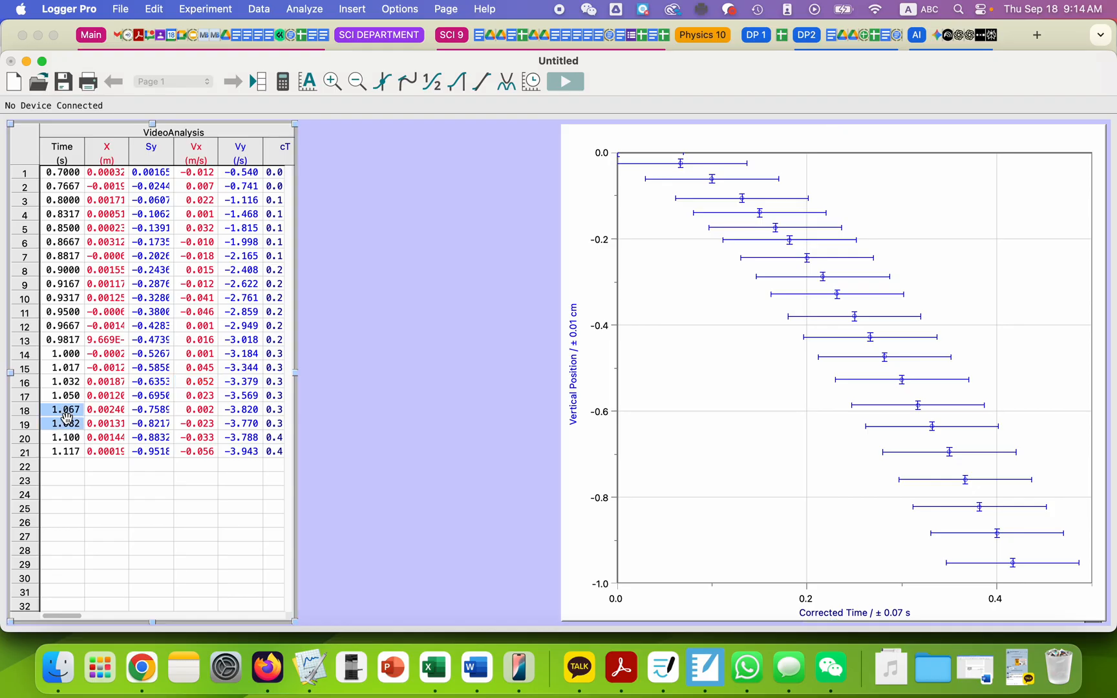
click(69, 438)
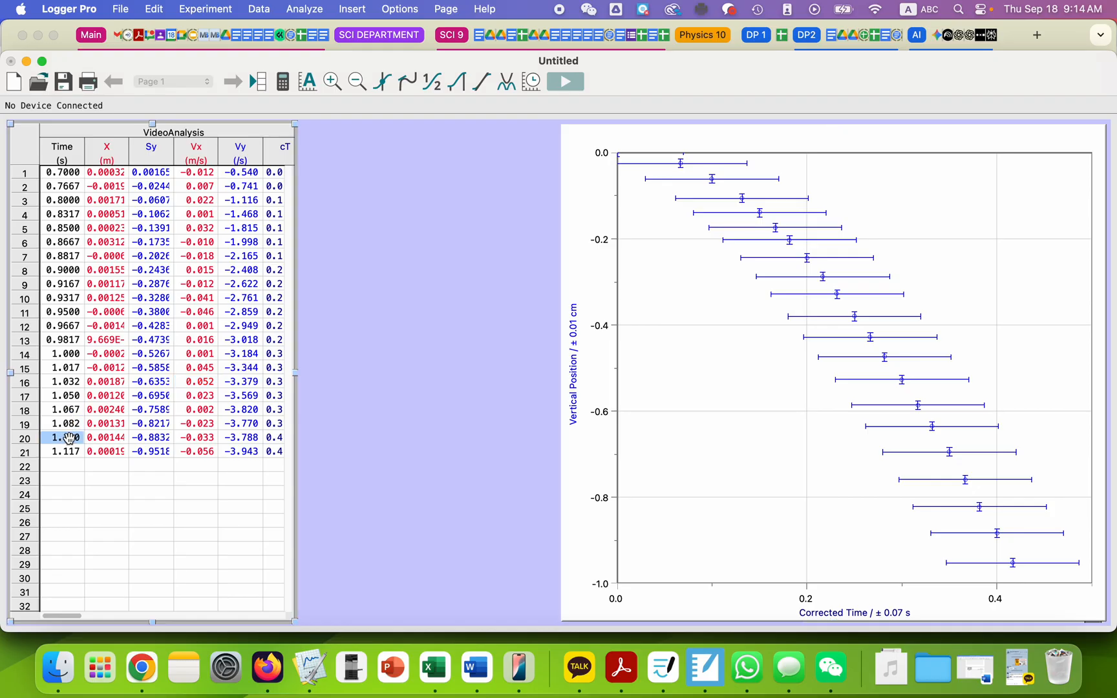
drag(69, 438, 69, 424)
double_click(278, 155)
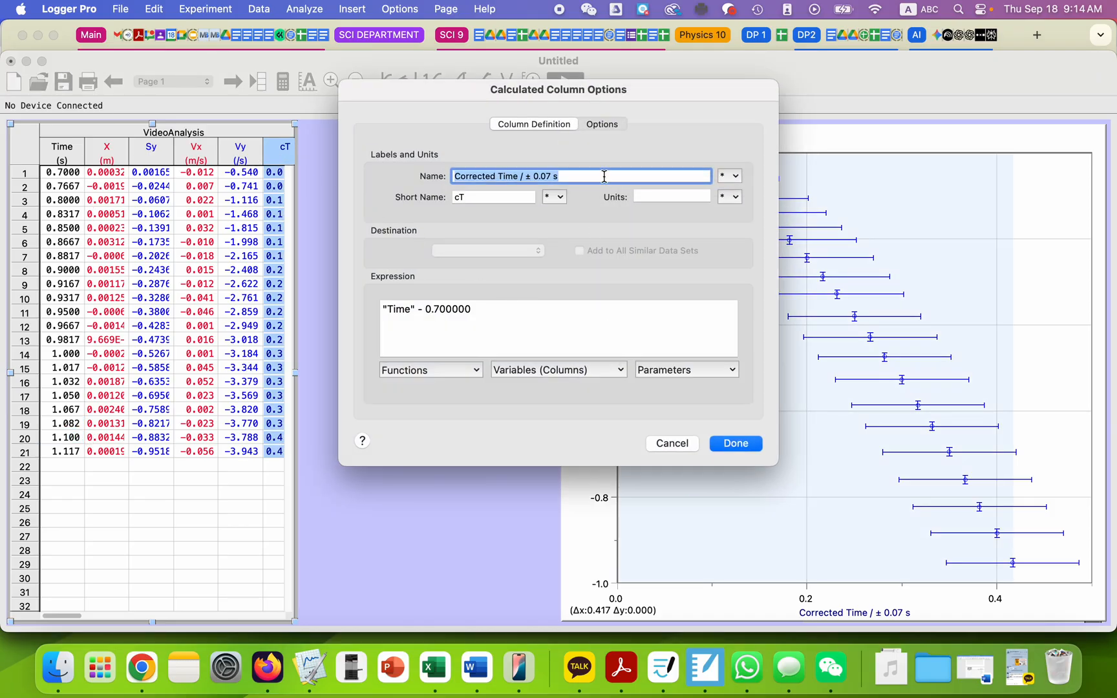
click(602, 124)
click(683, 311)
key(BackSpace)
text(2)
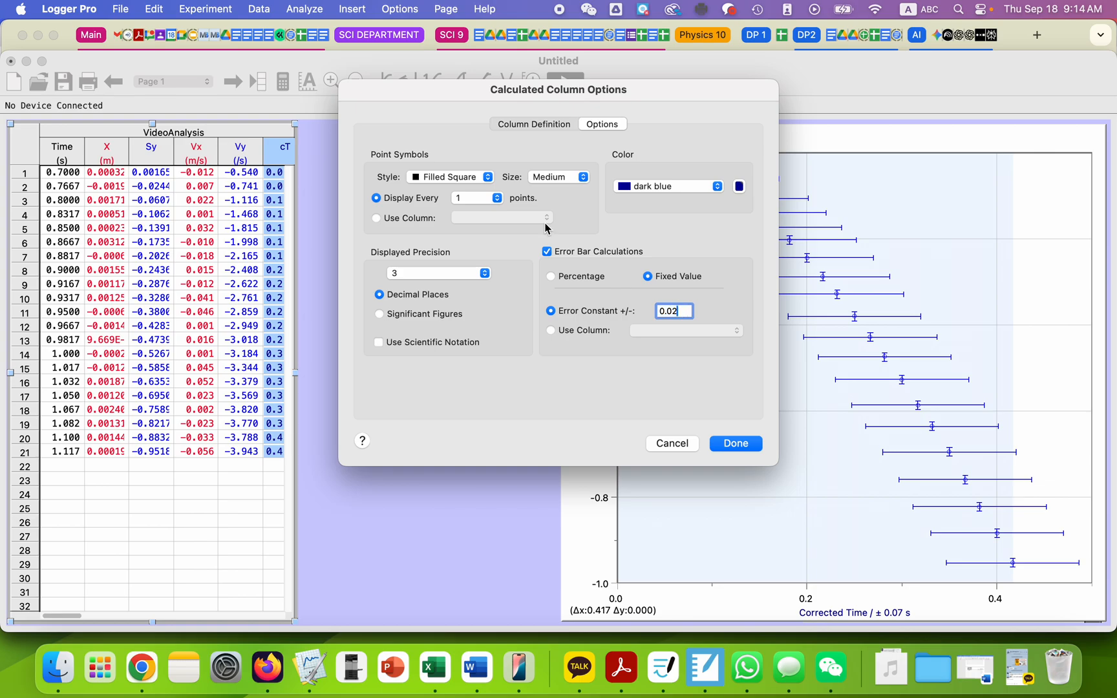
Rename the corrected time column as Corrected Time / ± 0.02 s and apply the column changes
click(527, 127)
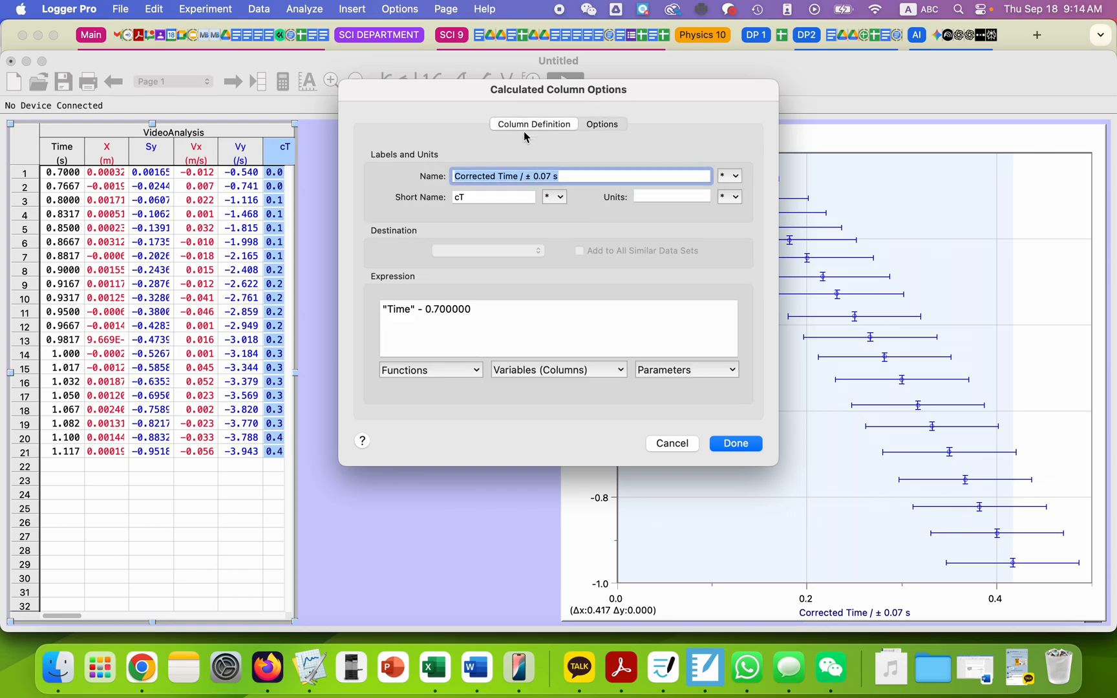
click(548, 175)
key(BackSpace)
text(2)
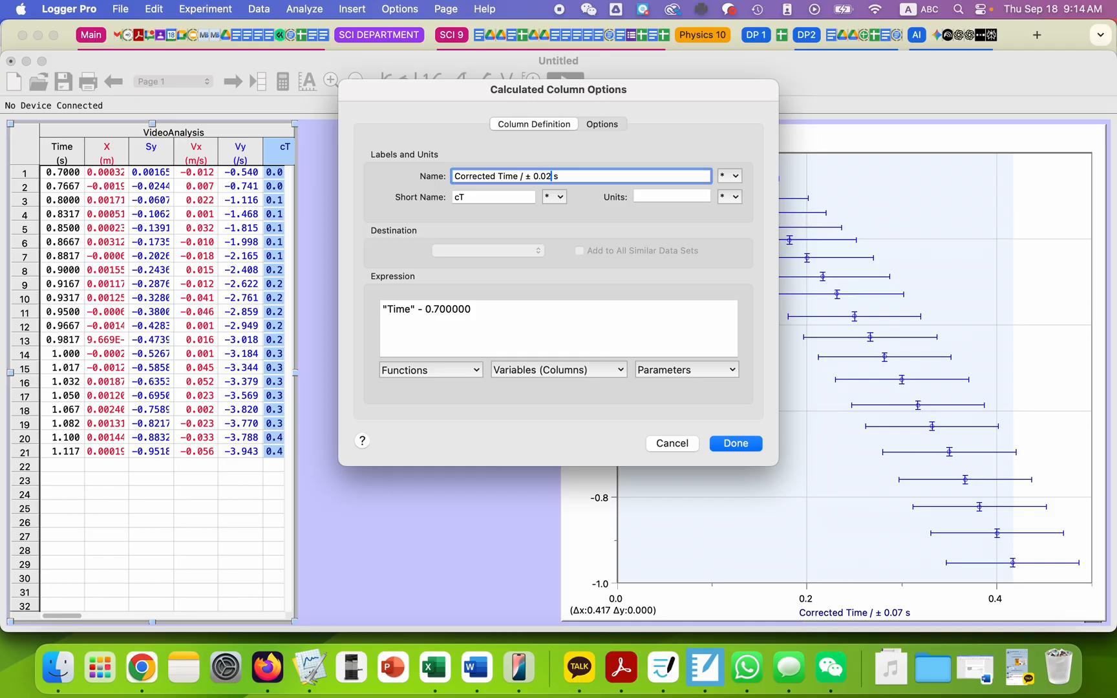
click(737, 444)
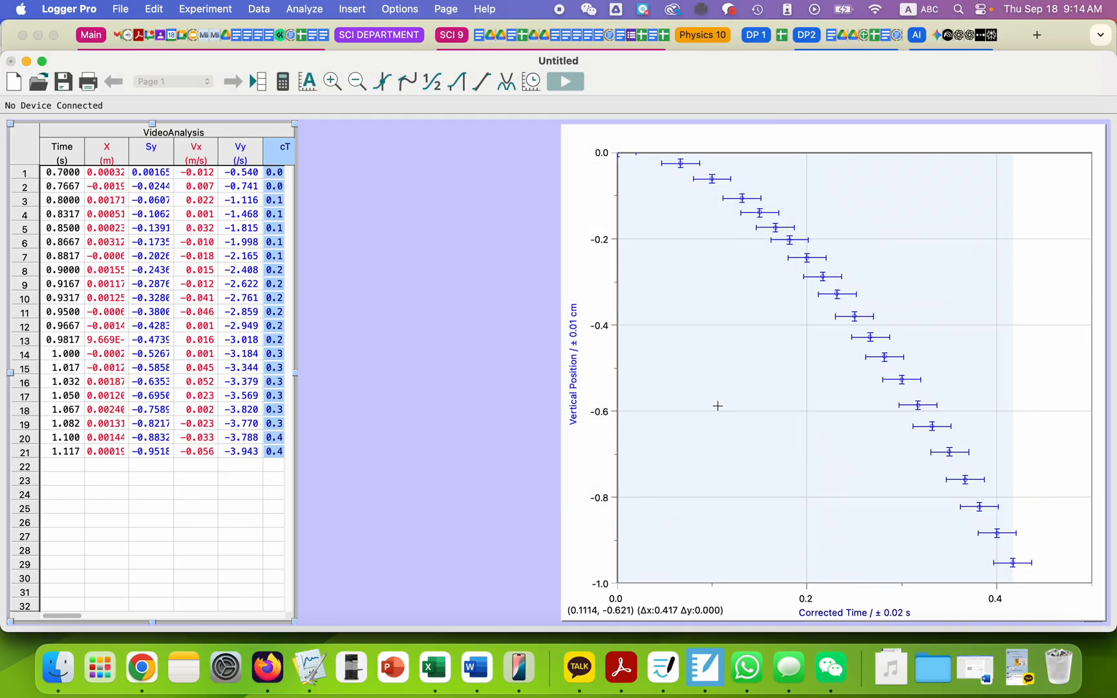
Fit a quadratic curve A*x^2+Bx+C to all the vertical position points on the graph
click(355, 82)
click(646, 382)
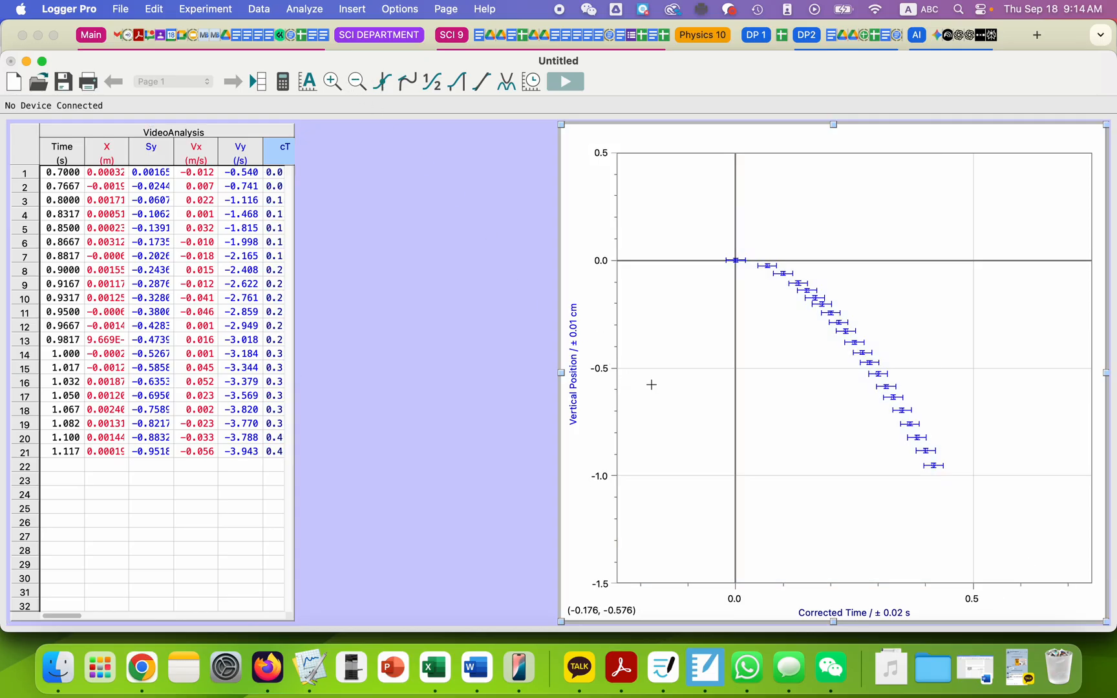
mouse_move(632, 233)
mouse_down()
mouse_move(1027, 237)
mouse_move(1029, 262)
mouse_move(1031, 231)
mouse_up()
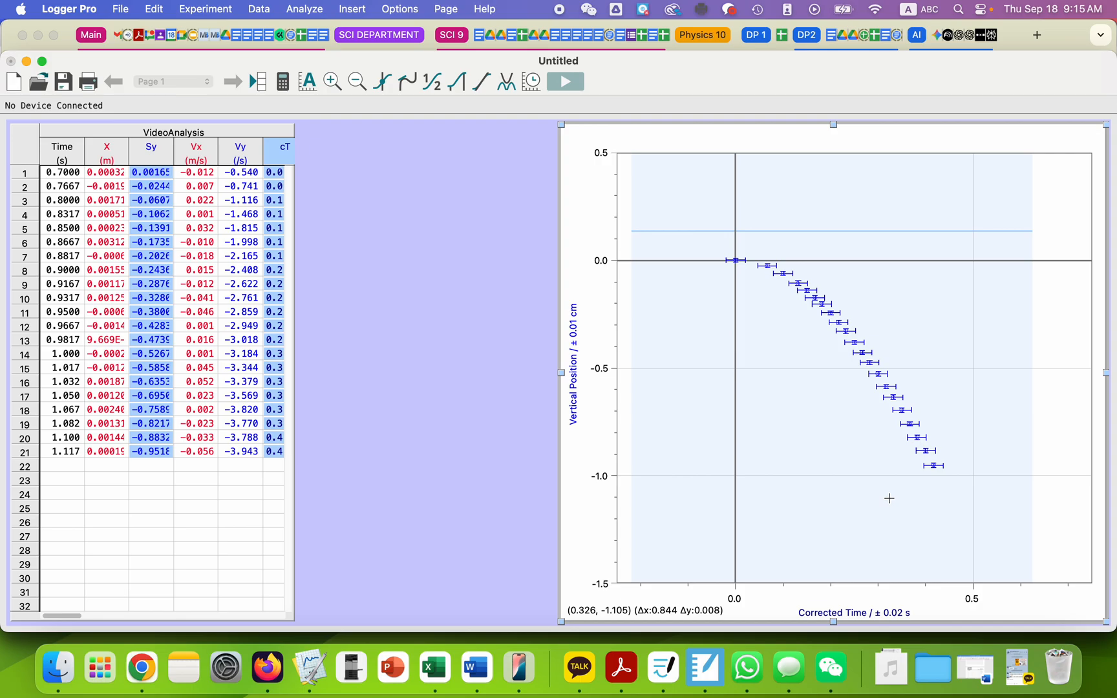
click(508, 84)
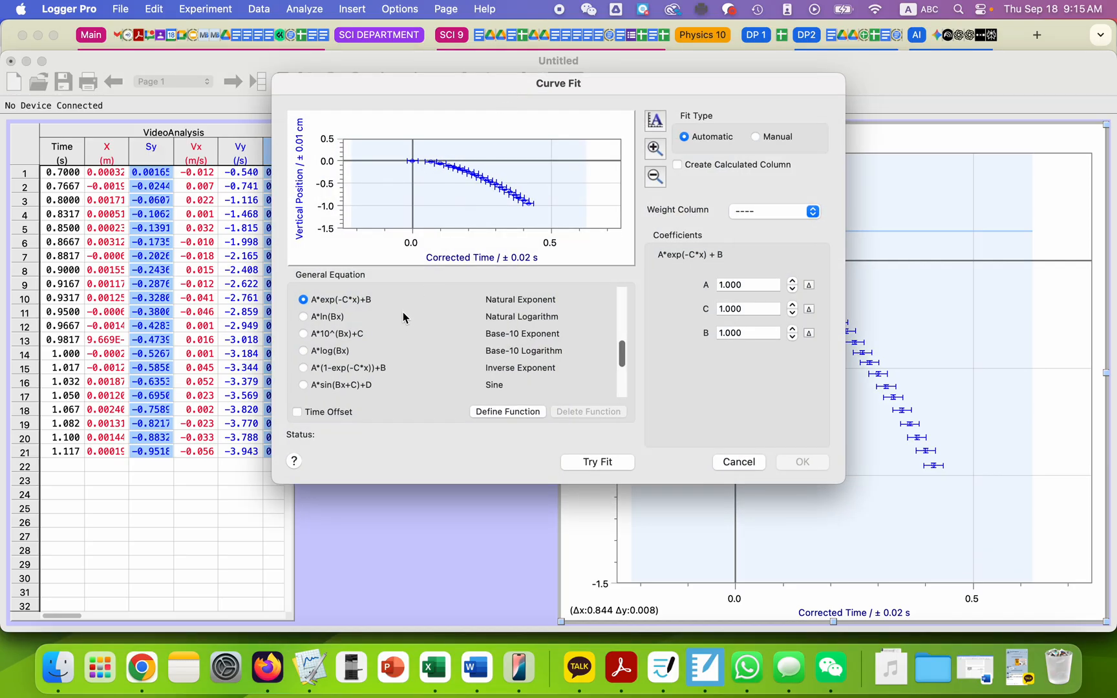
scroll(404, 316, up, 6)
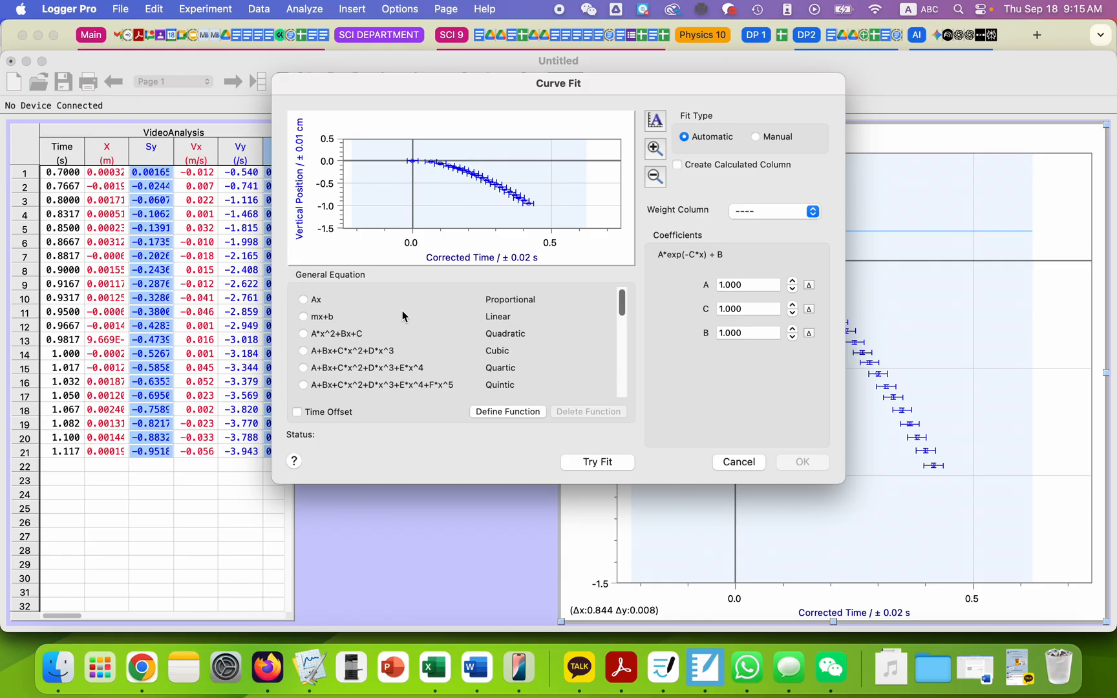
click(304, 333)
click(593, 464)
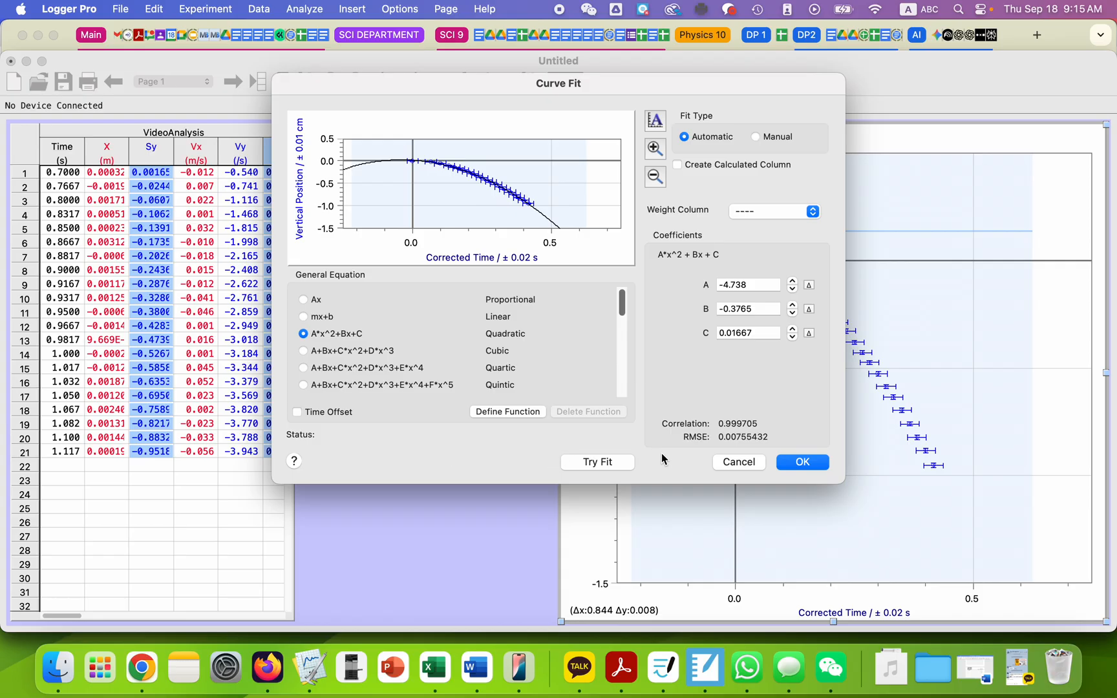
click(799, 462)
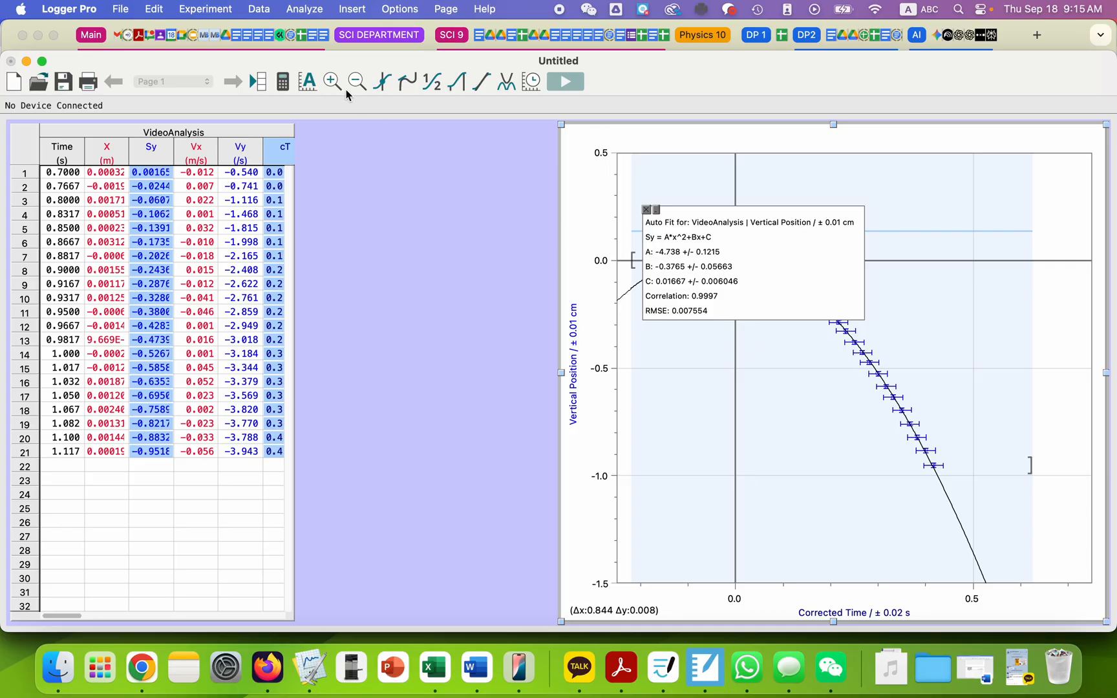
Autoscale the graph to its data and set the vertical position axis maximum to 0
click(334, 84)
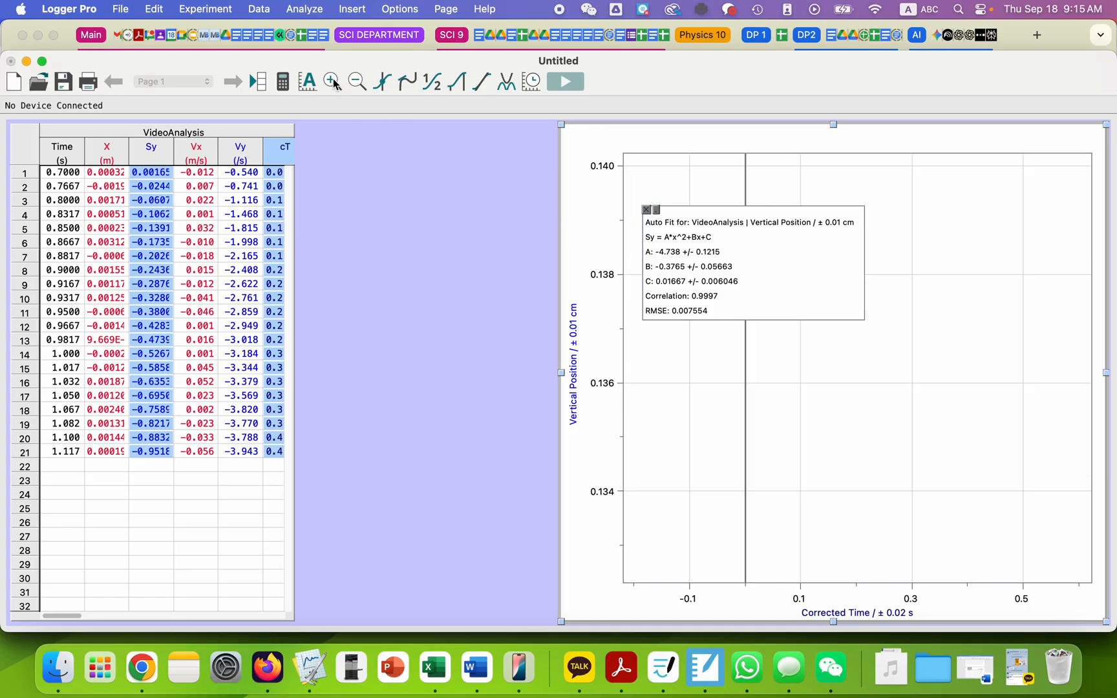
click(358, 82)
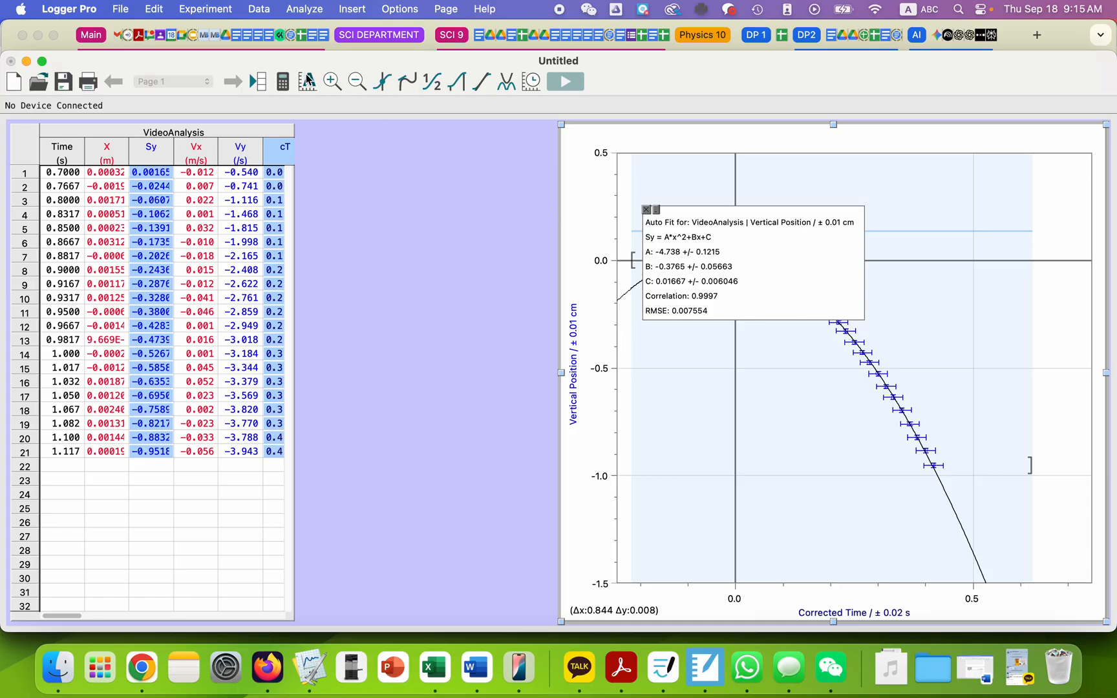
click(307, 80)
click(608, 197)
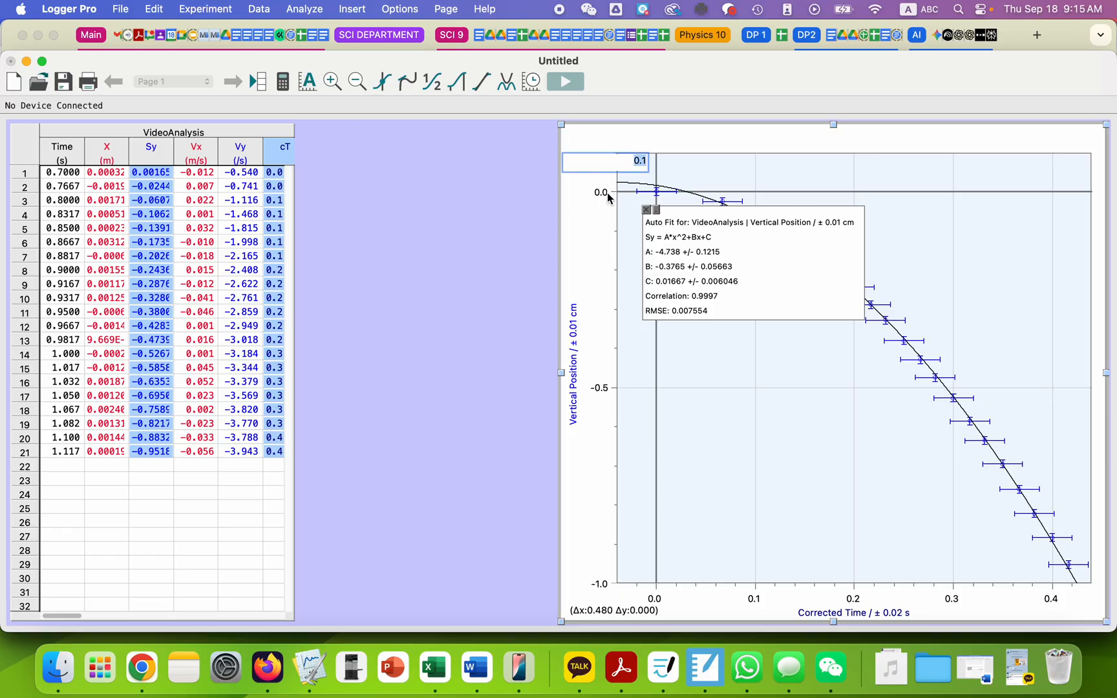
text(0)
key(Return)
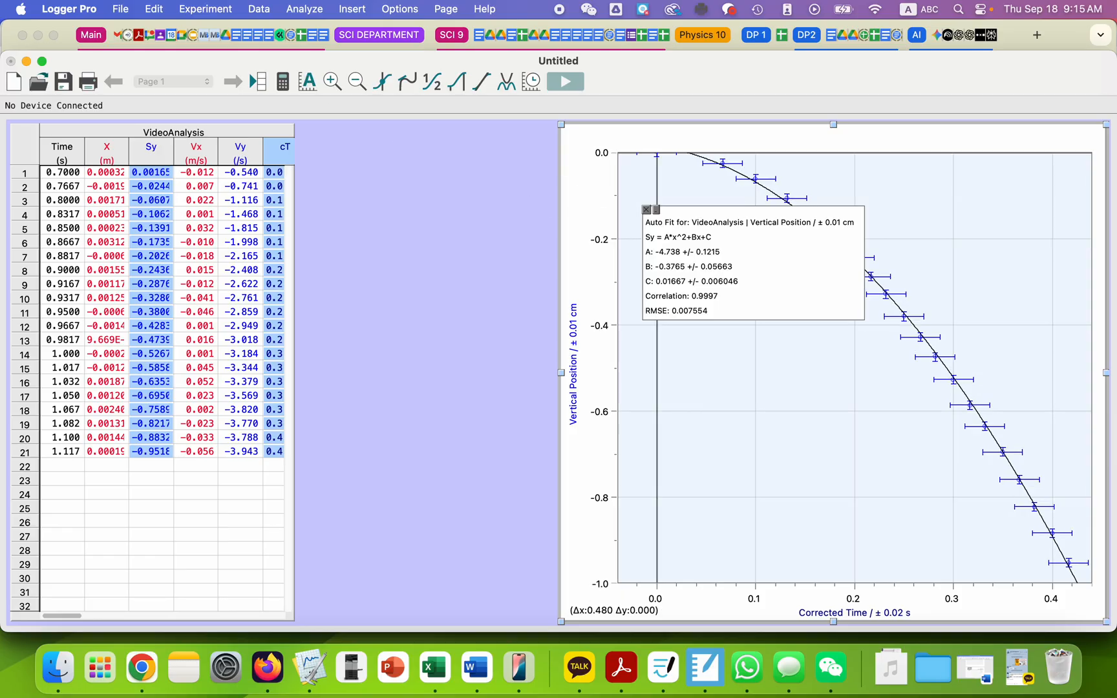
click(601, 581)
text(0)
key(Return)
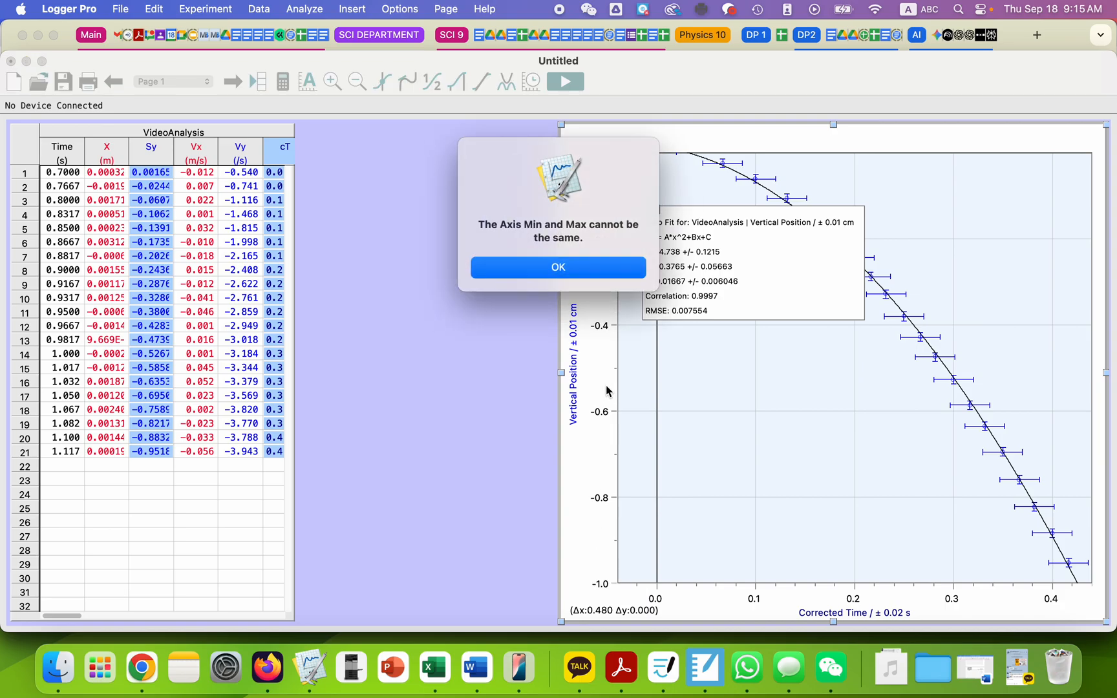
click(598, 276)
Set the time axis minimum to 0 and move the fit results box into the empty area below the curve
click(654, 601)
text(0)
key(Return)
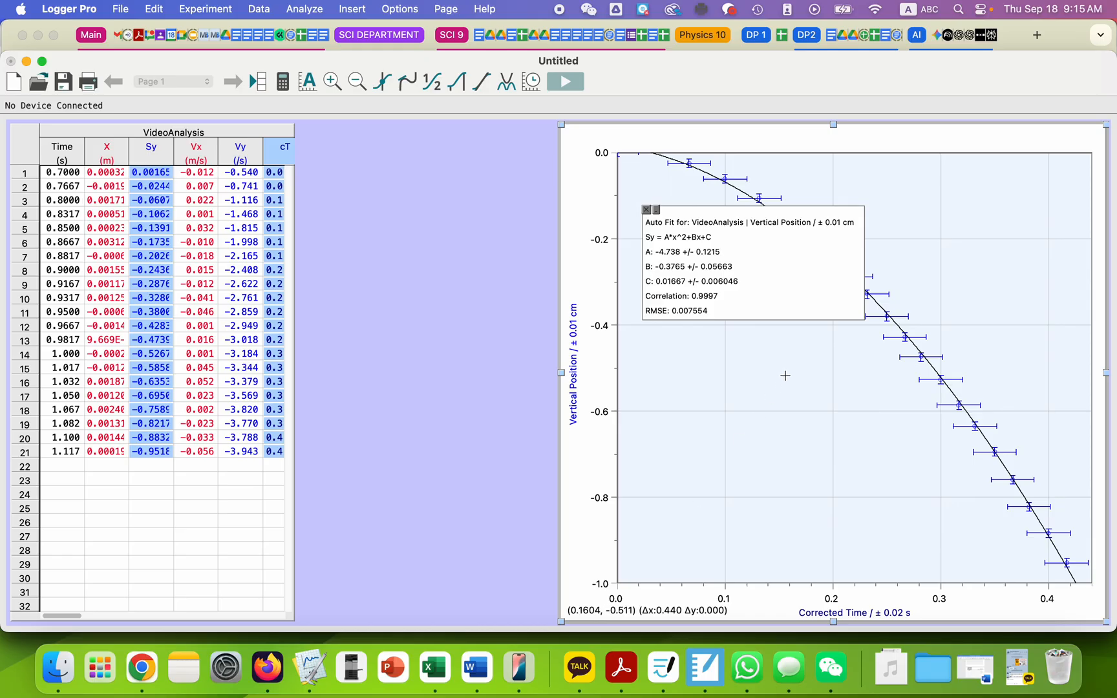
drag(730, 279, 738, 428)
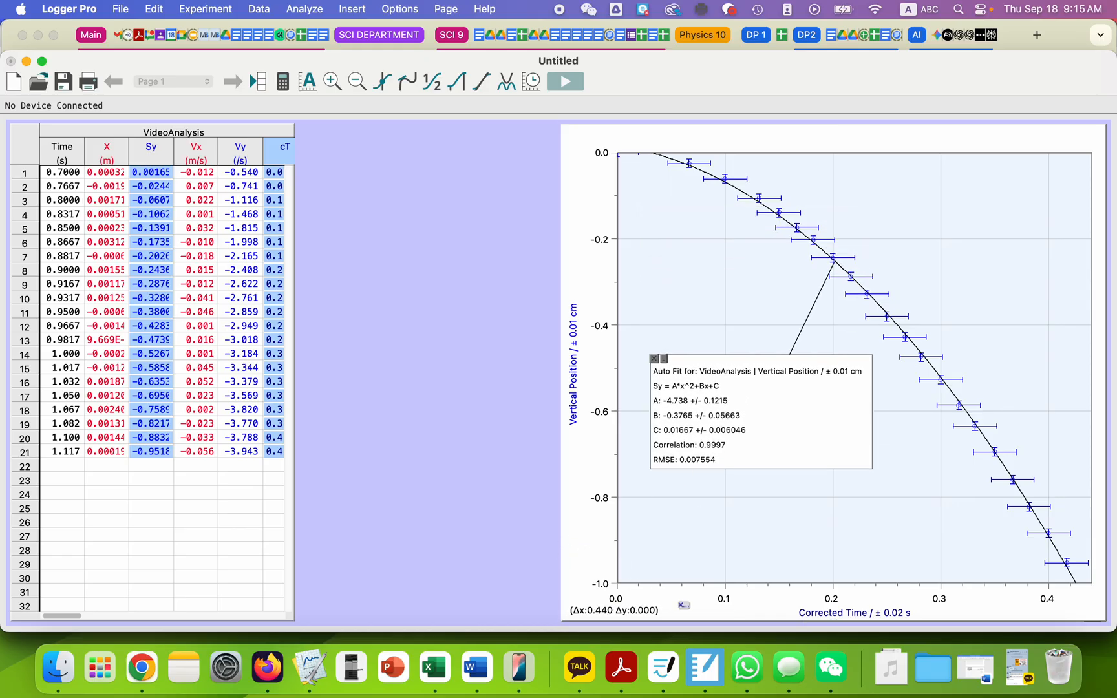
click(676, 552)
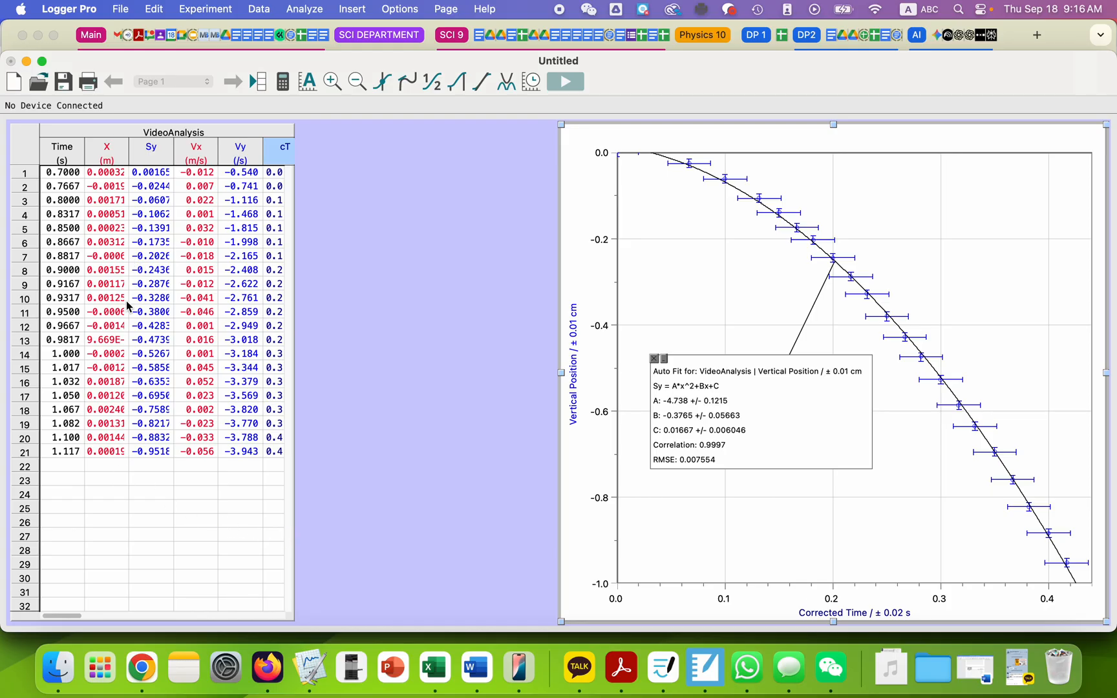
Rename the Y Velocity column as Vertical Velocity / ms⁻¹, with a superscript exponent, and clear its units
double_click(242, 160)
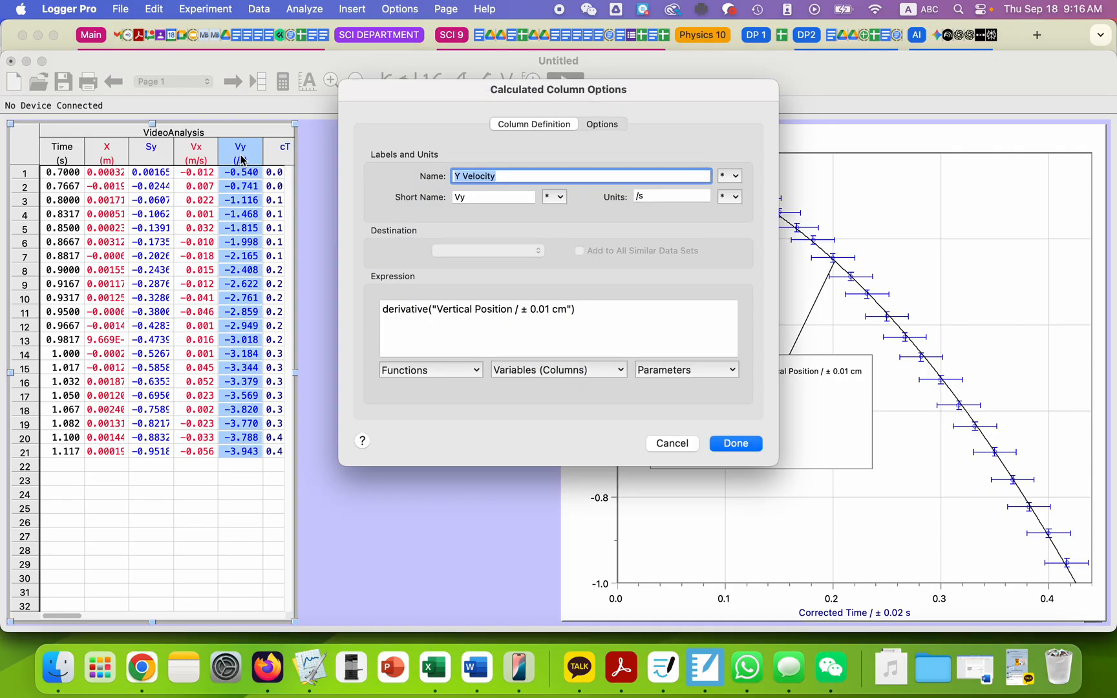
click(462, 176)
key(BackSpace)
key(BackSpace)
text(Vertical)
click(737, 179)
mouse_move(792, 270)
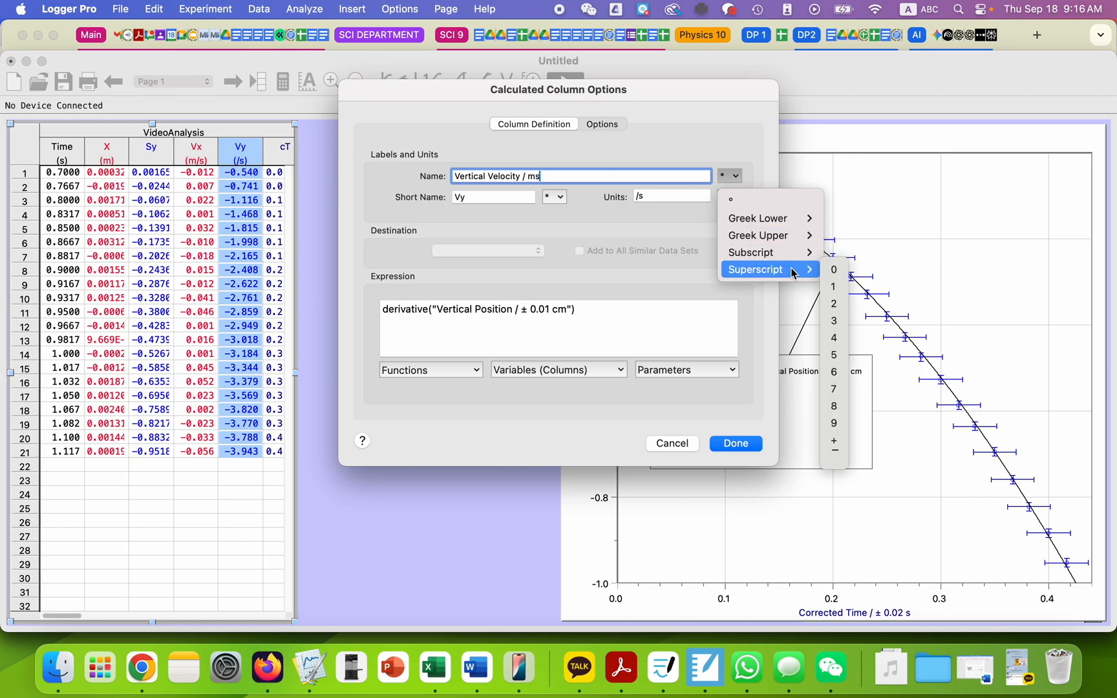
click(834, 450)
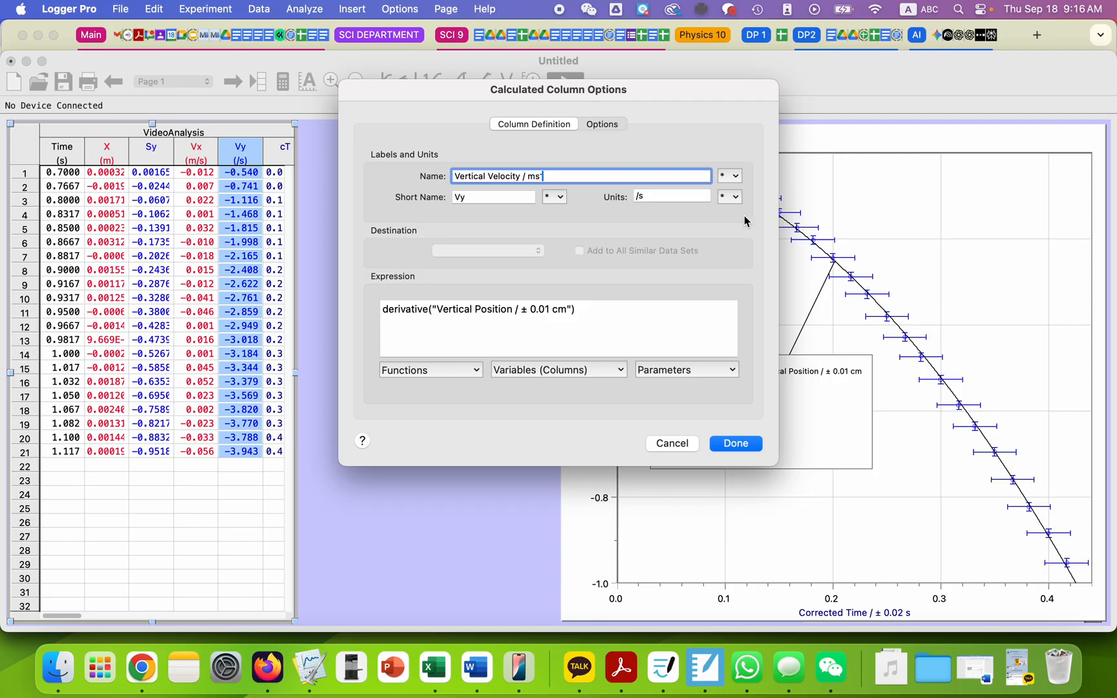
click(736, 180)
mouse_move(793, 270)
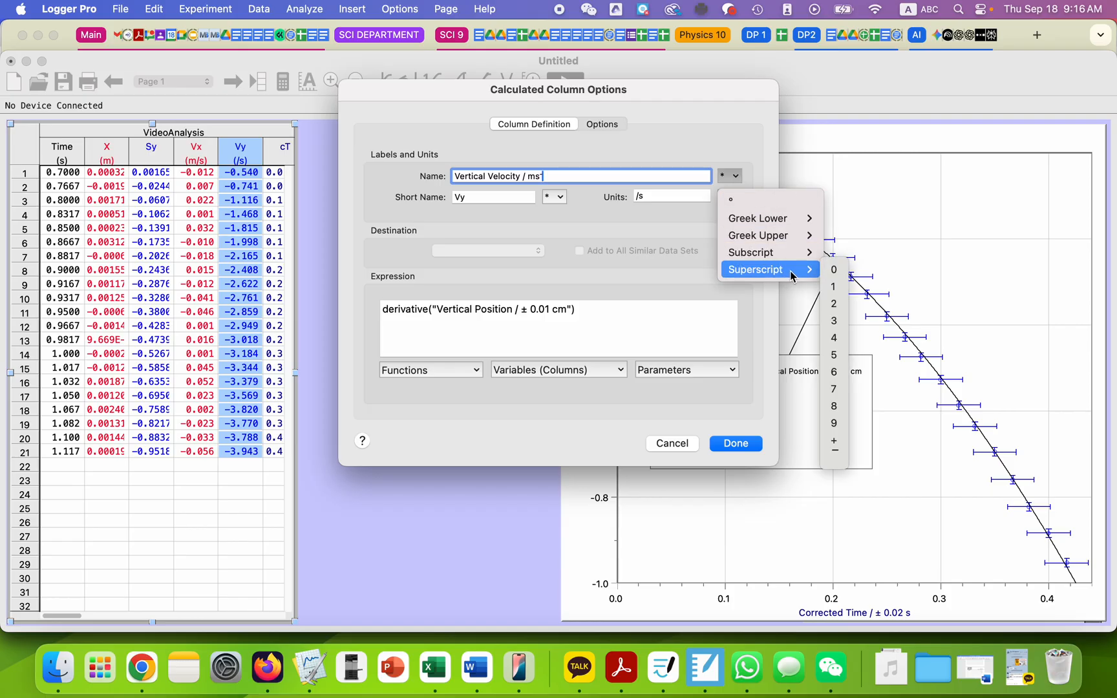
click(832, 286)
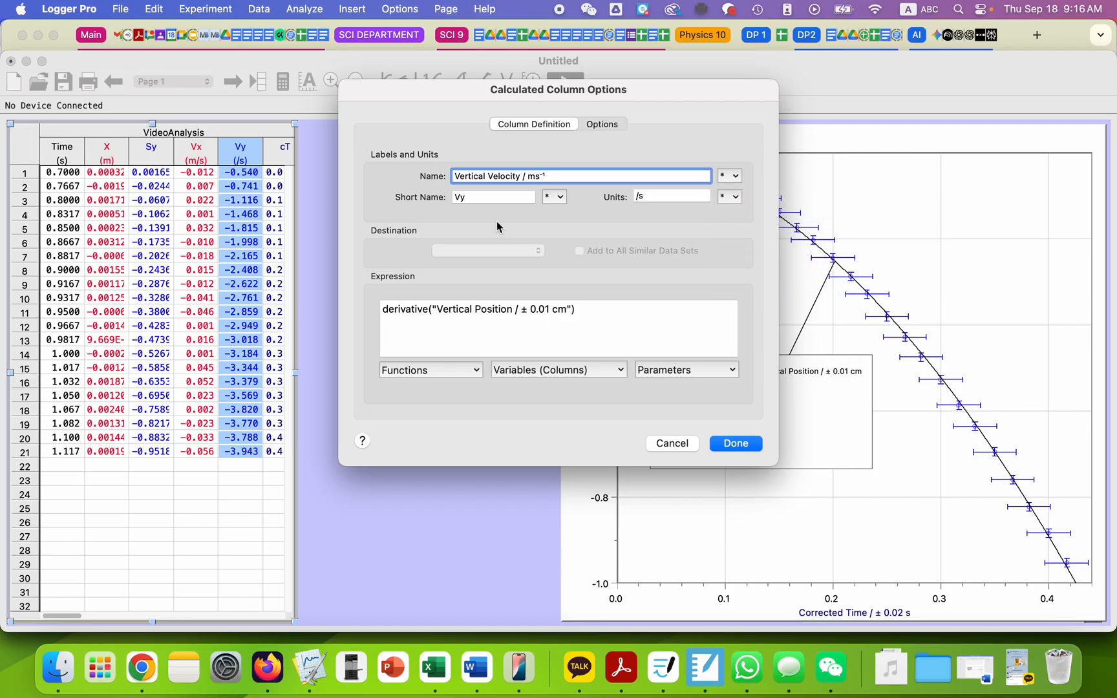
click(466, 197)
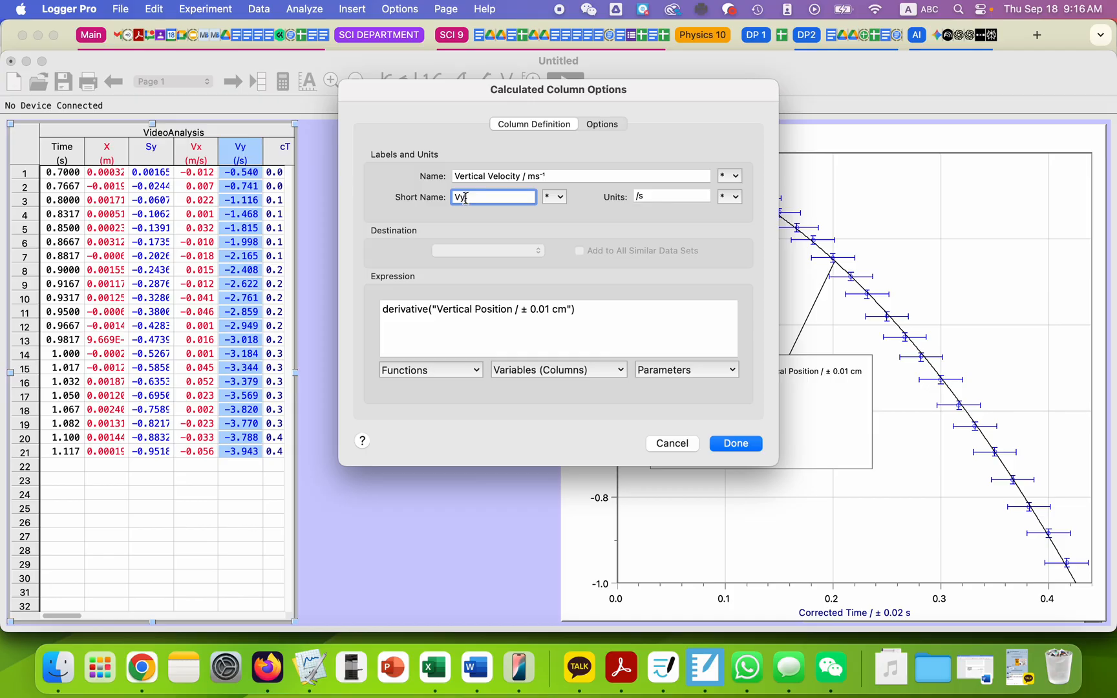
click(643, 194)
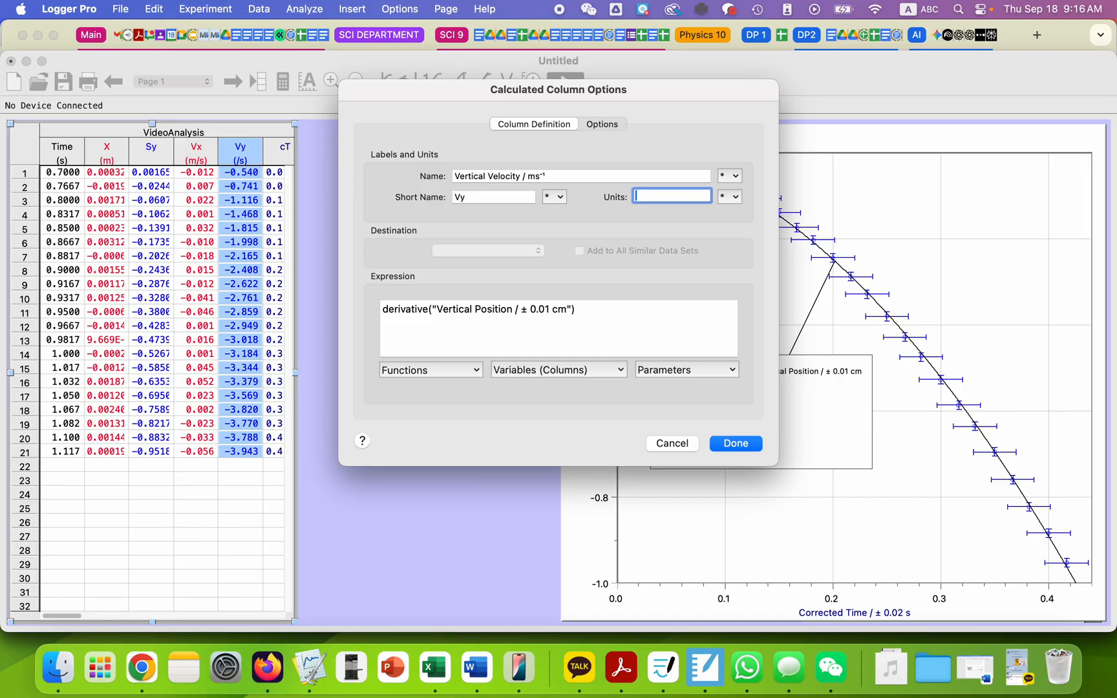
Give the vertical velocity column black, small, empty circle point symbols and apply the column settings
click(601, 129)
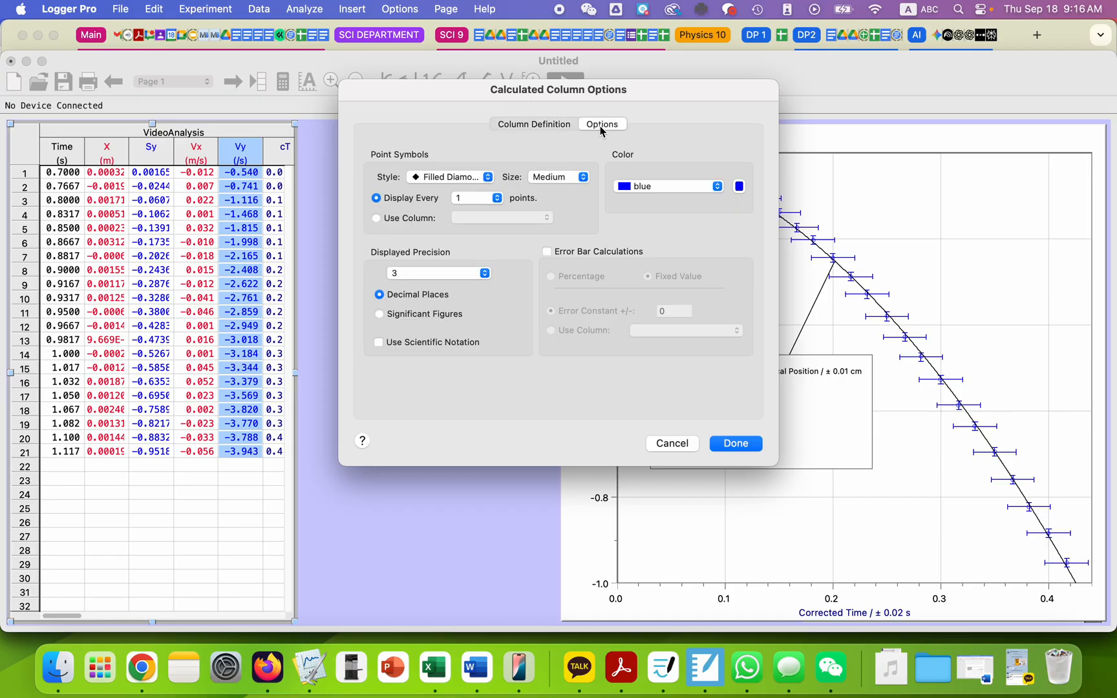
click(654, 186)
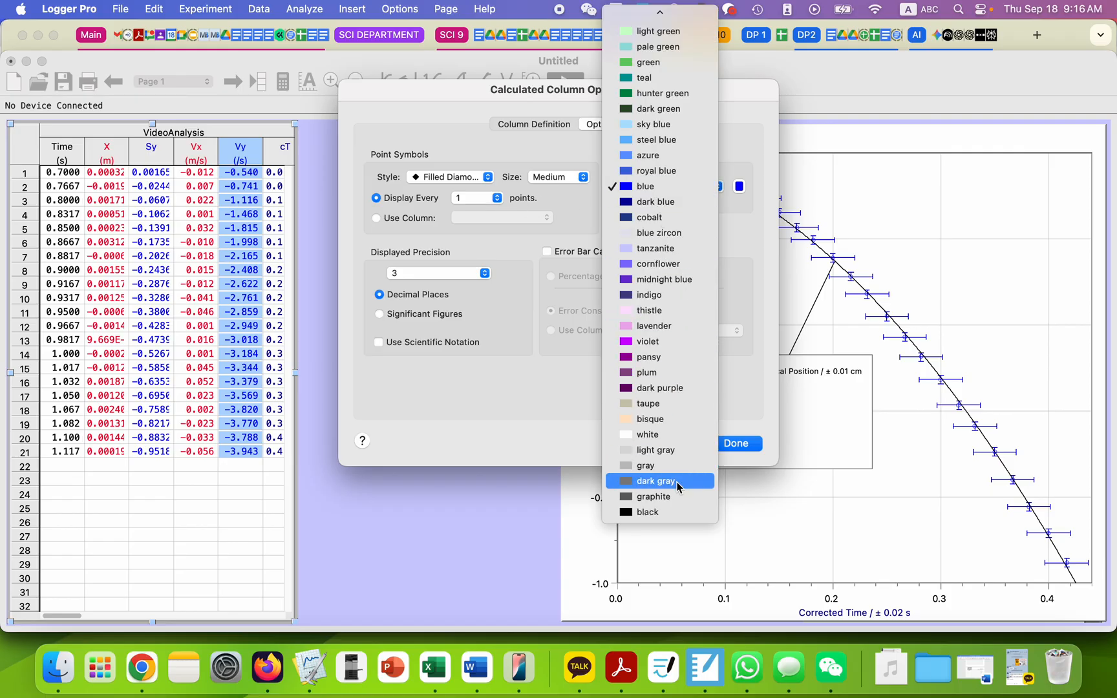
click(677, 512)
click(454, 177)
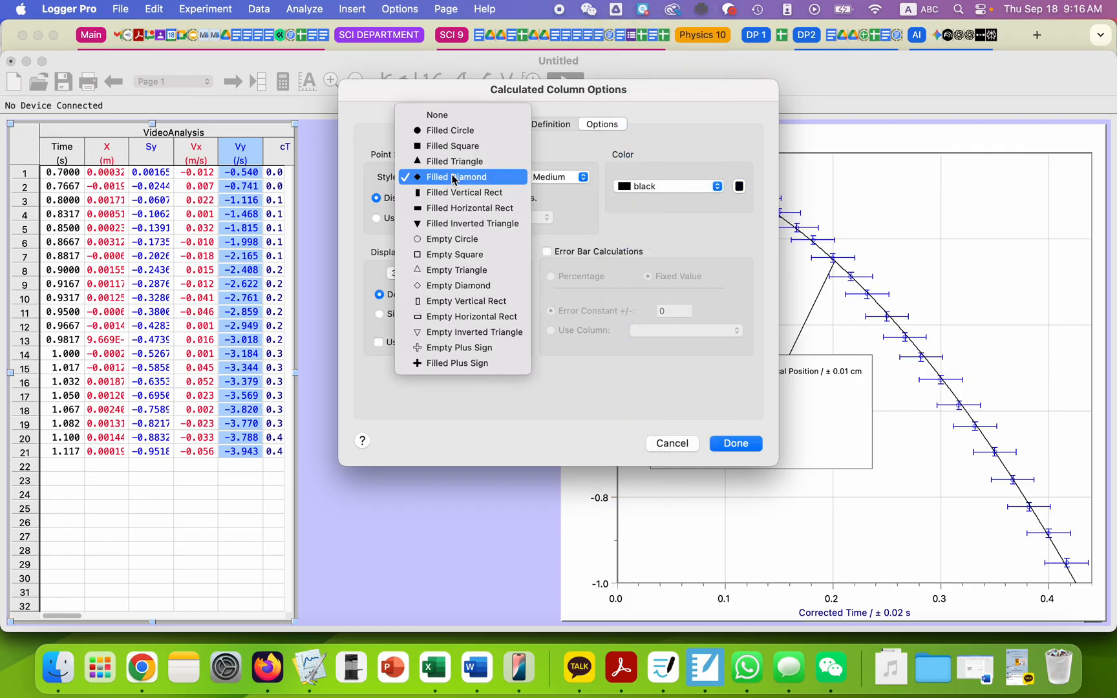
click(447, 246)
click(553, 180)
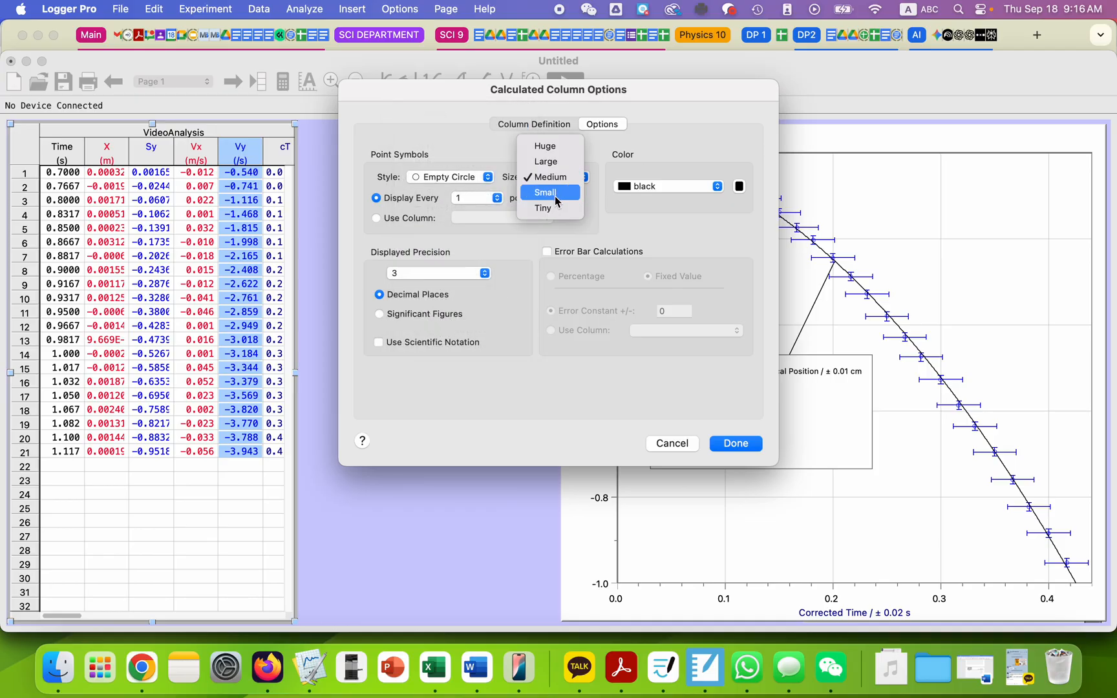
click(555, 196)
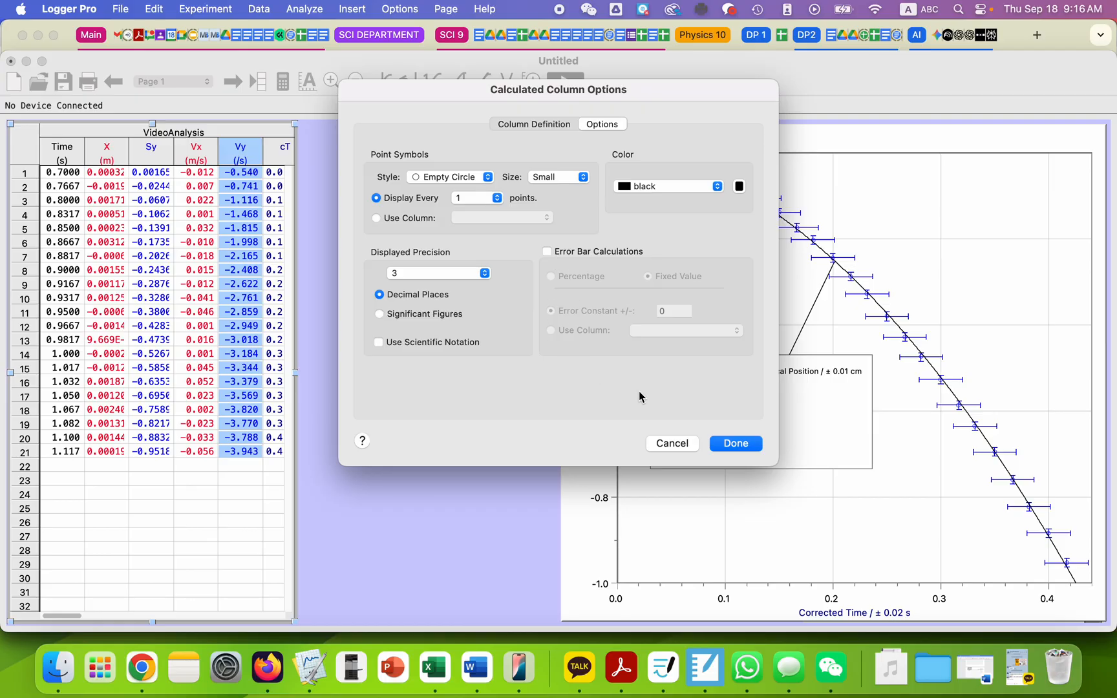
click(735, 443)
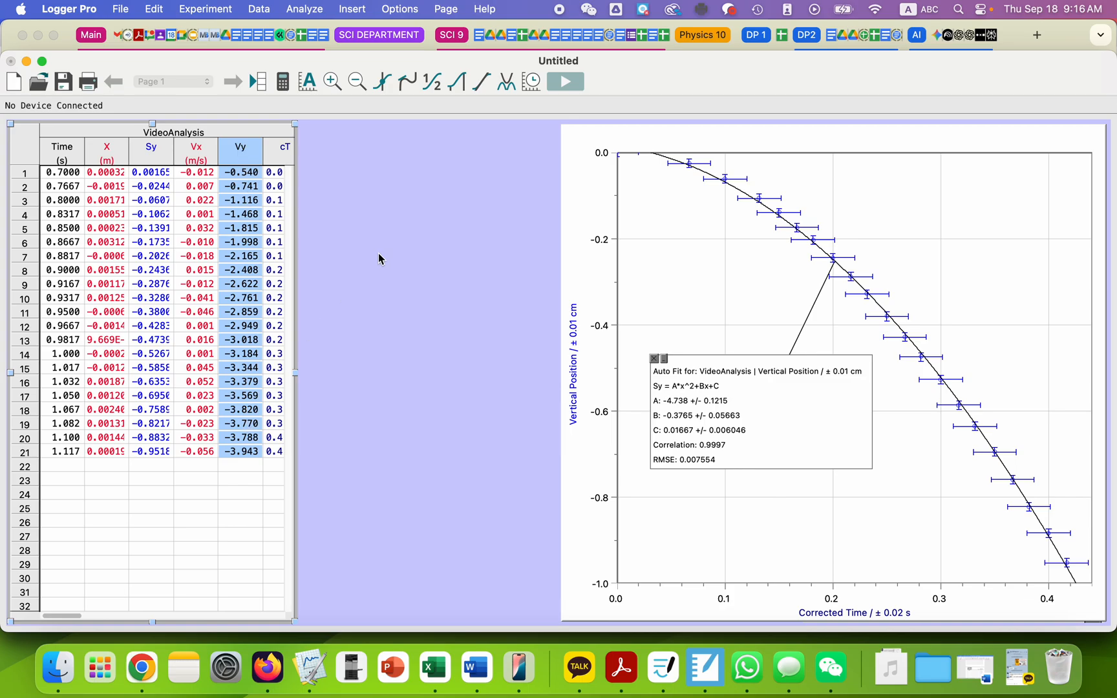
Insert a new graph, place it beside the data table, and enlarge it over most of the position graph
click(360, 9)
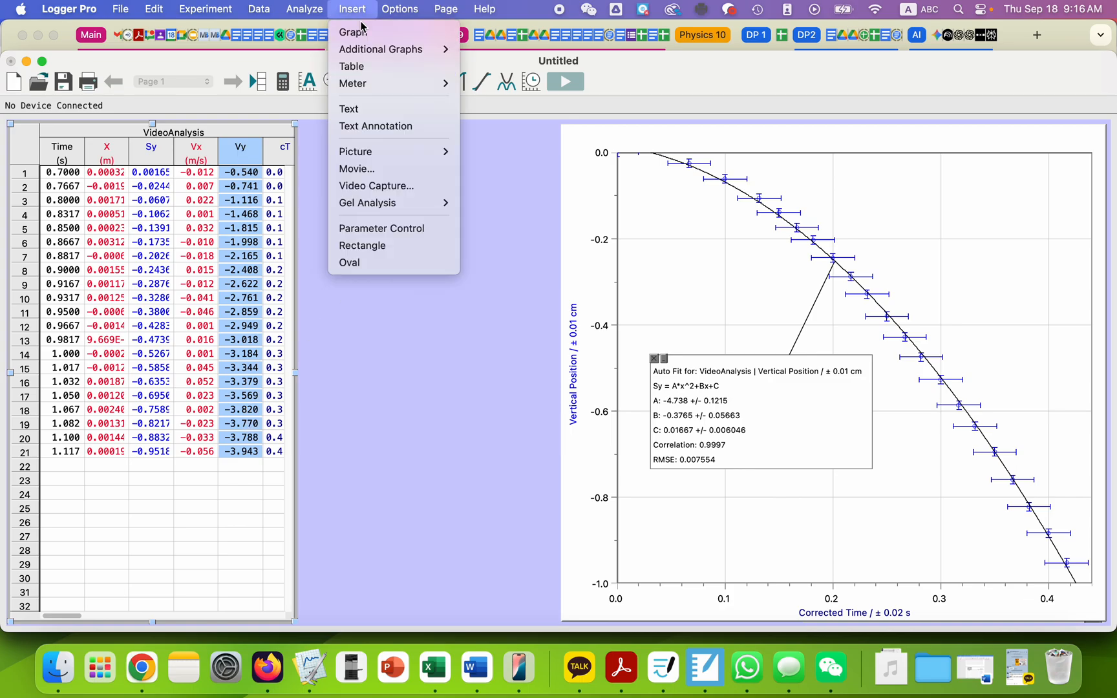
click(359, 32)
drag(416, 357, 512, 151)
drag(489, 357, 511, 569)
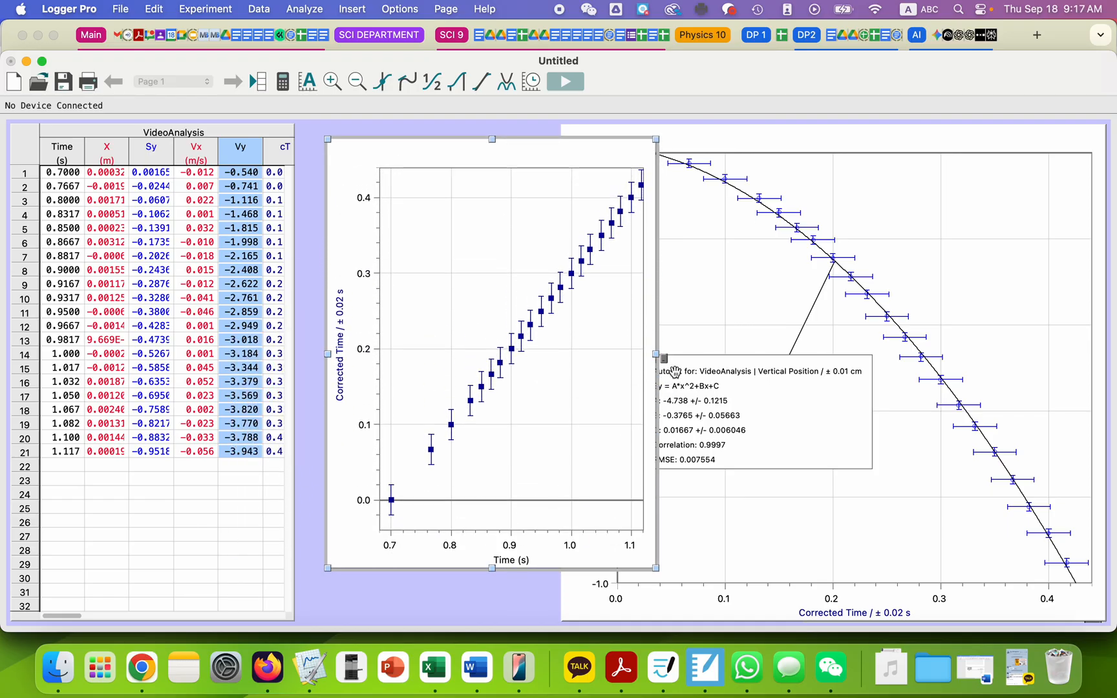
drag(658, 354, 931, 325)
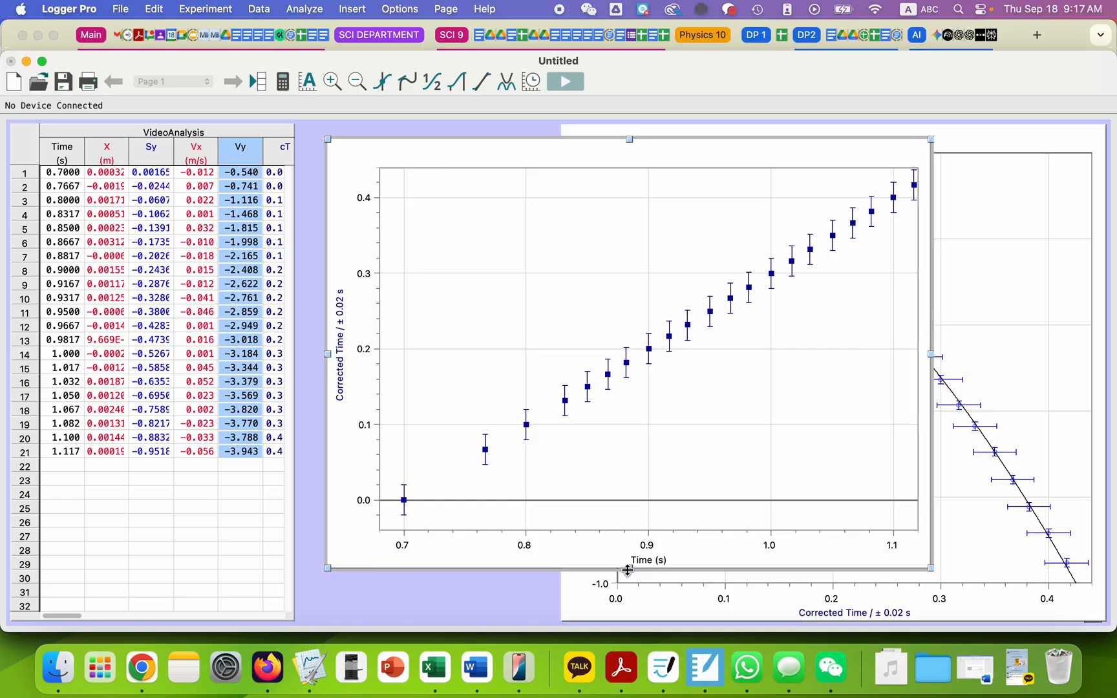
drag(629, 568, 630, 621)
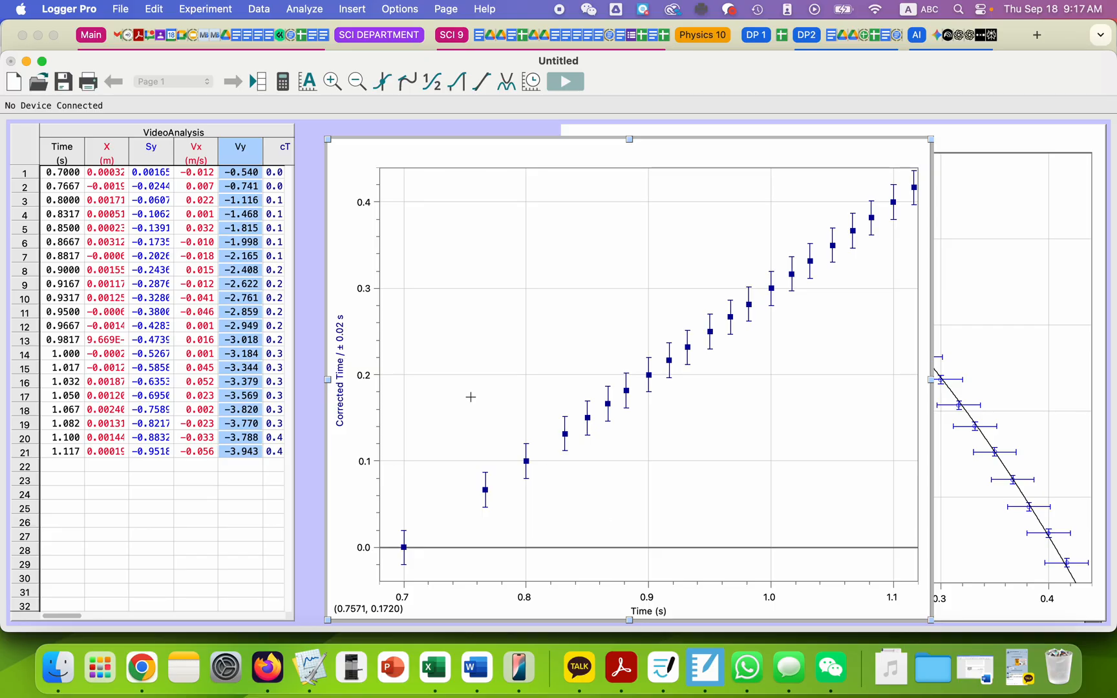
Plot Vertical Velocity / ms⁻¹ against Corrected Time / ± 0.02 s on the new graph and autoscale it to the data
click(342, 405)
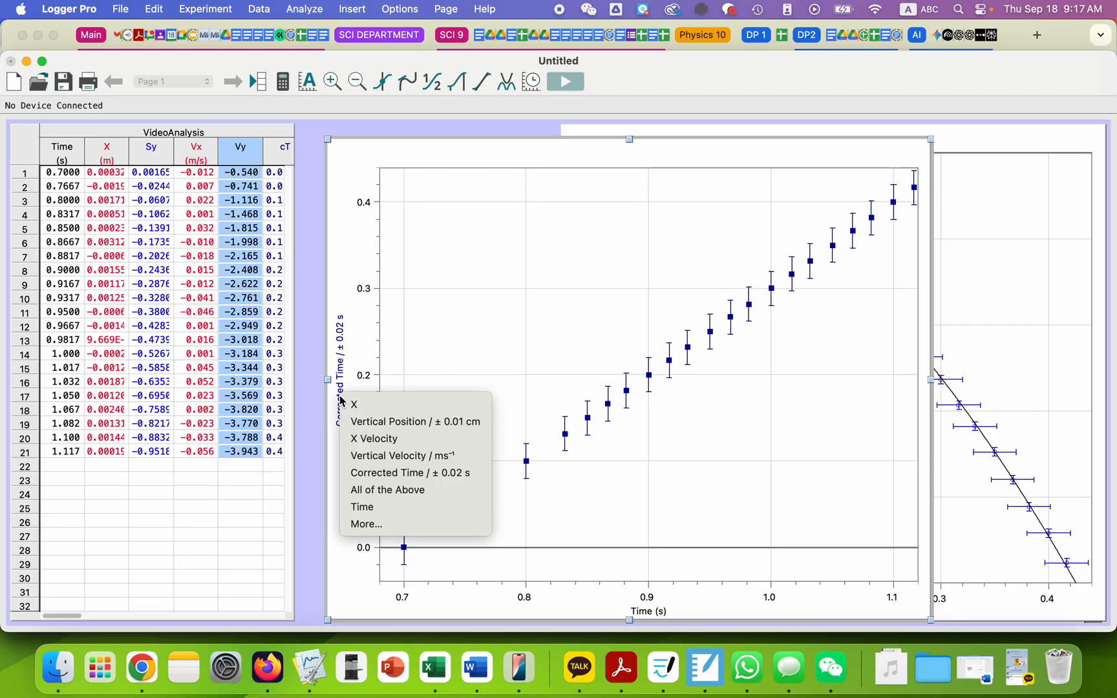
click(367, 457)
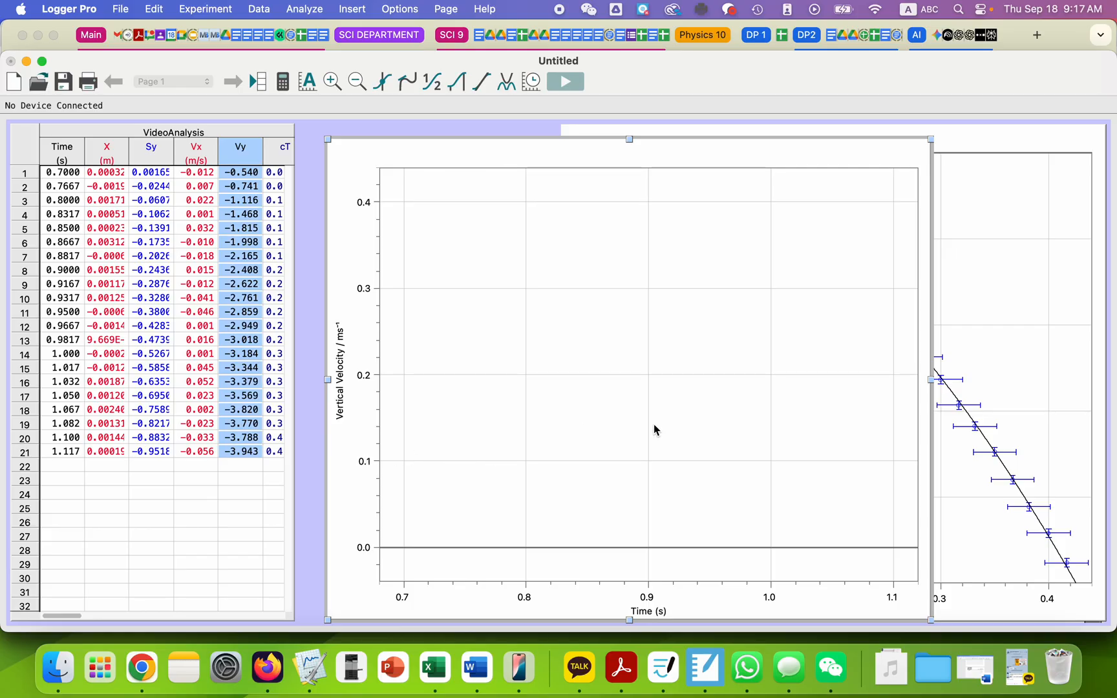
click(656, 611)
click(697, 608)
click(308, 82)
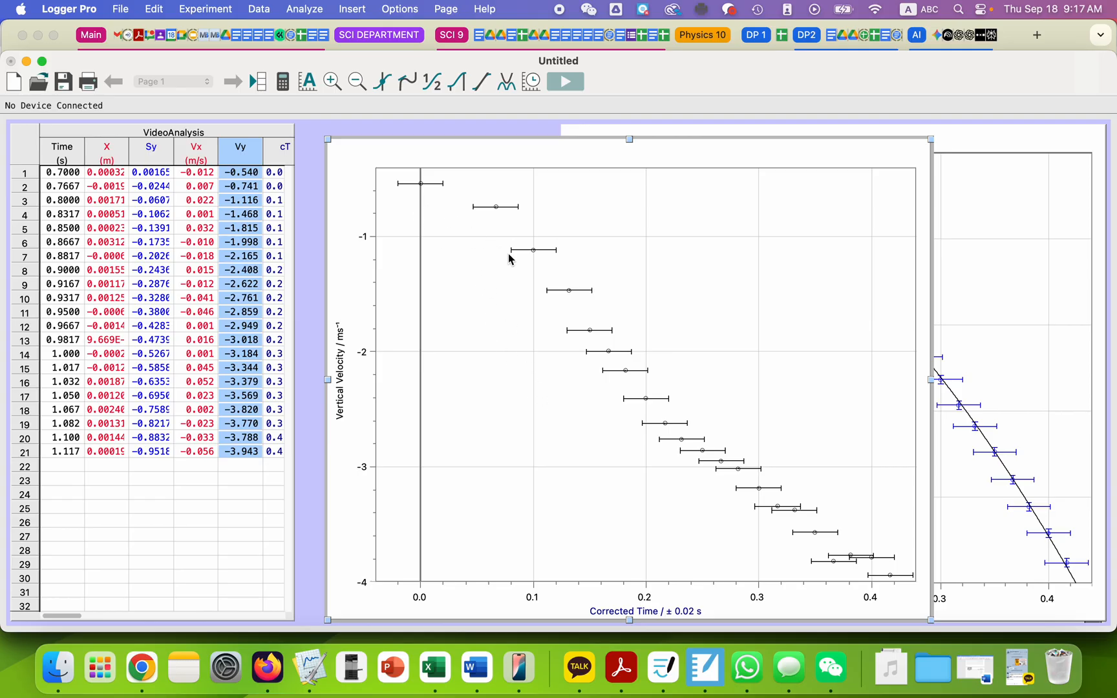
Apply a linear fit to the velocity points from about 0.09 to 0.39 s and move its results box into the empty area above the line
drag(395, 213, 549, 224)
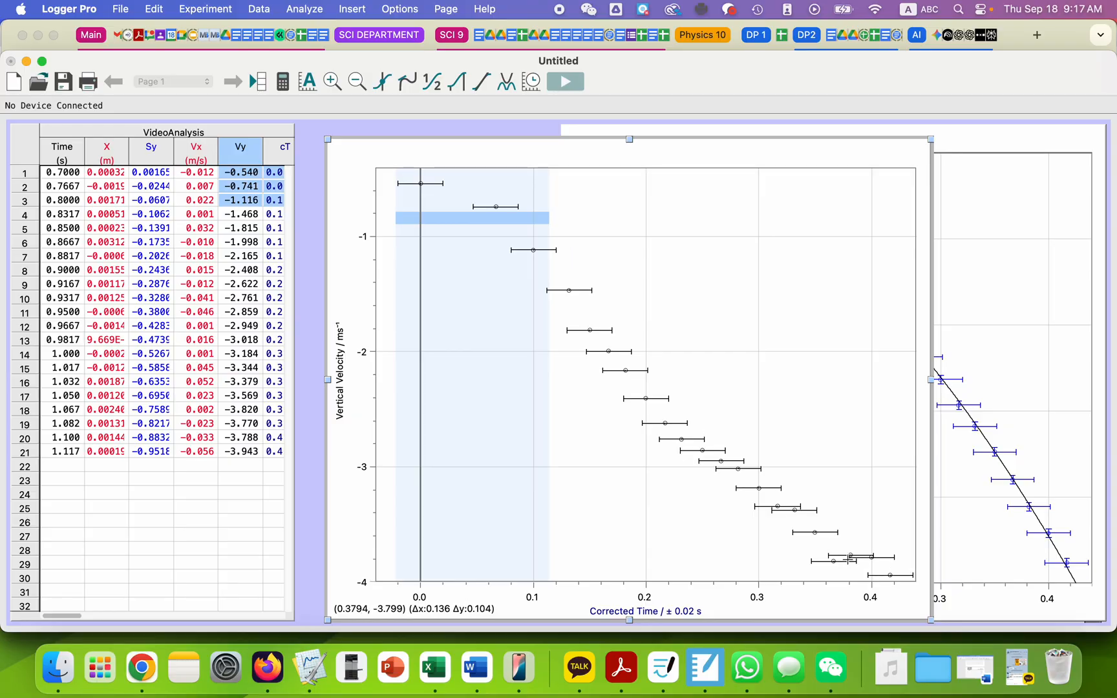
click(617, 488)
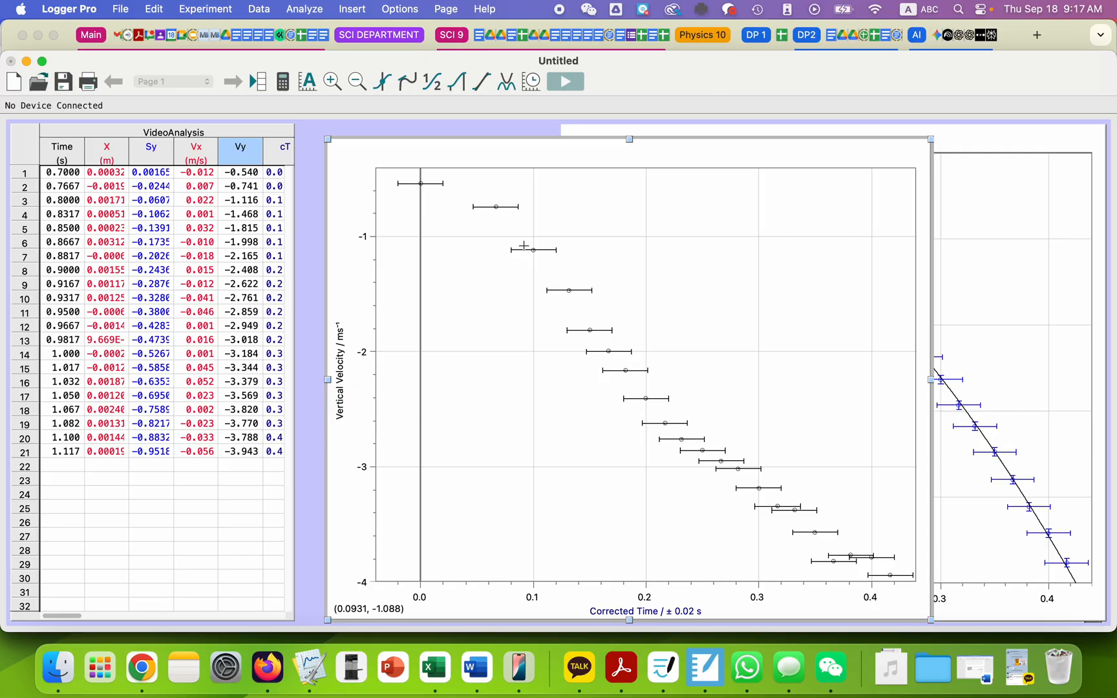
drag(521, 249, 860, 322)
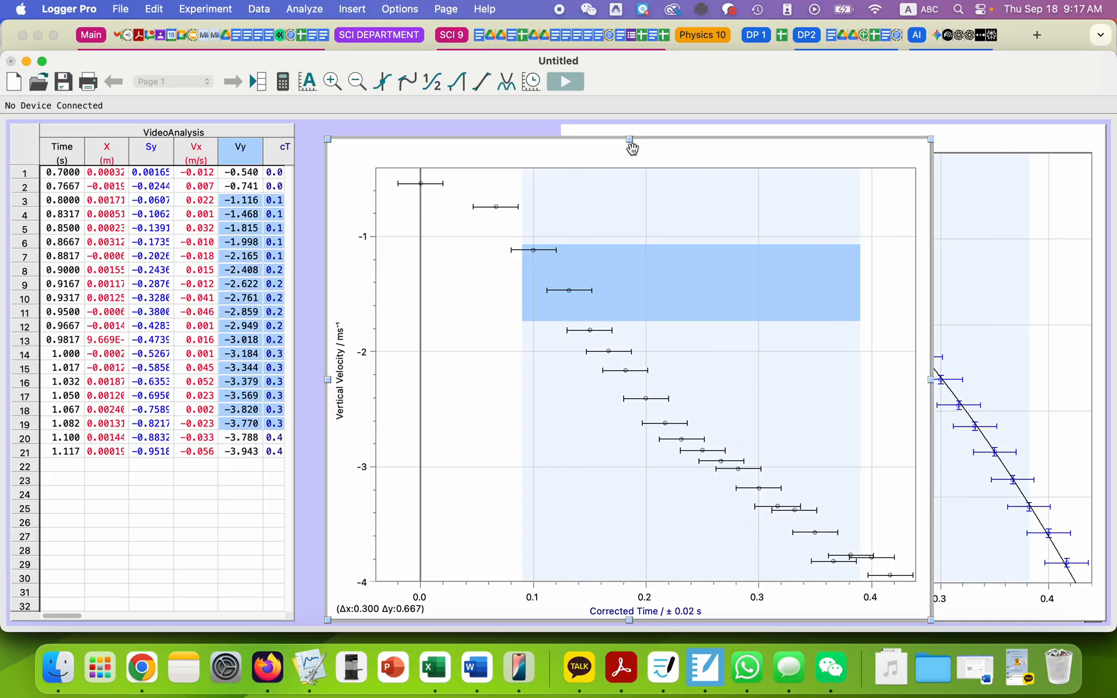
click(481, 82)
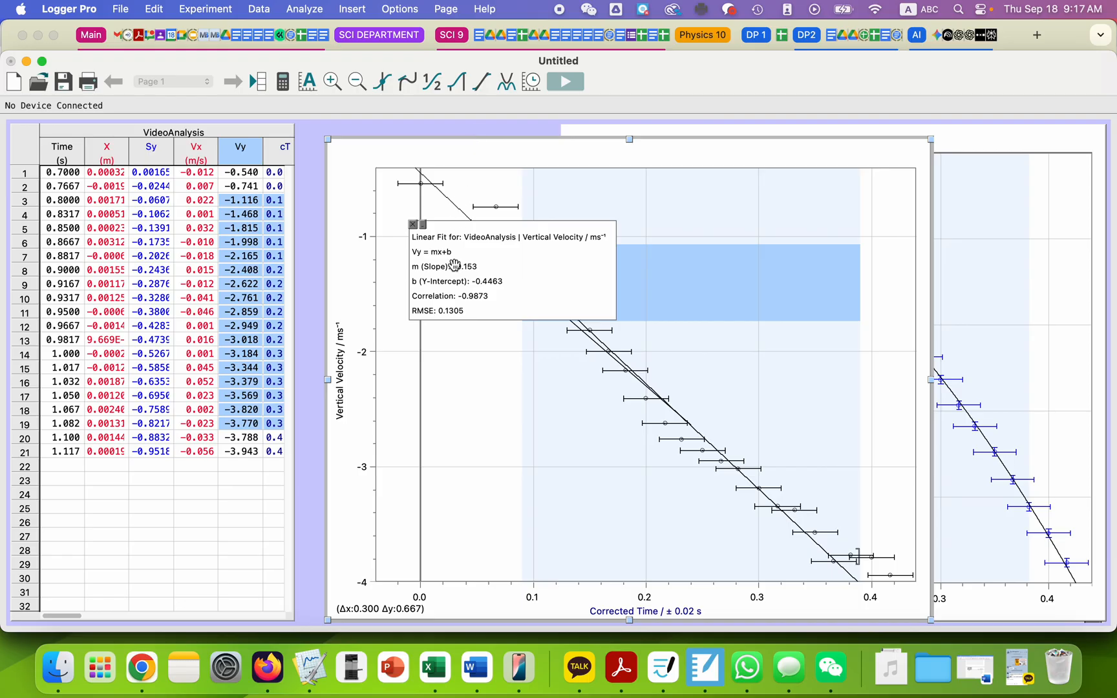
drag(546, 277, 754, 239)
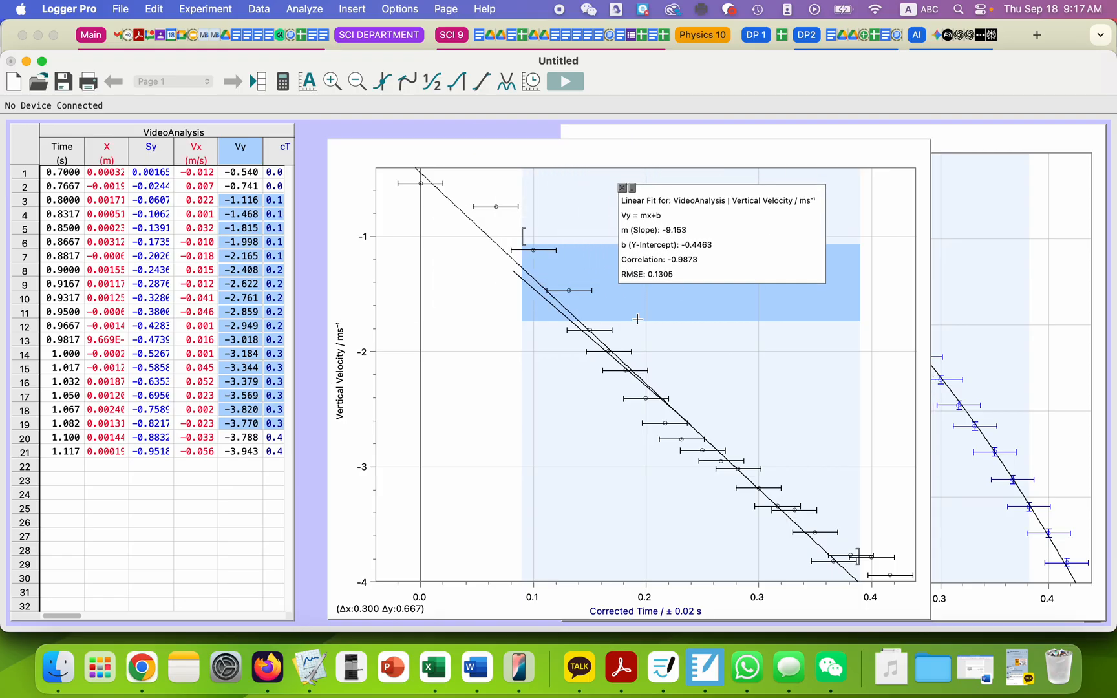
click(510, 439)
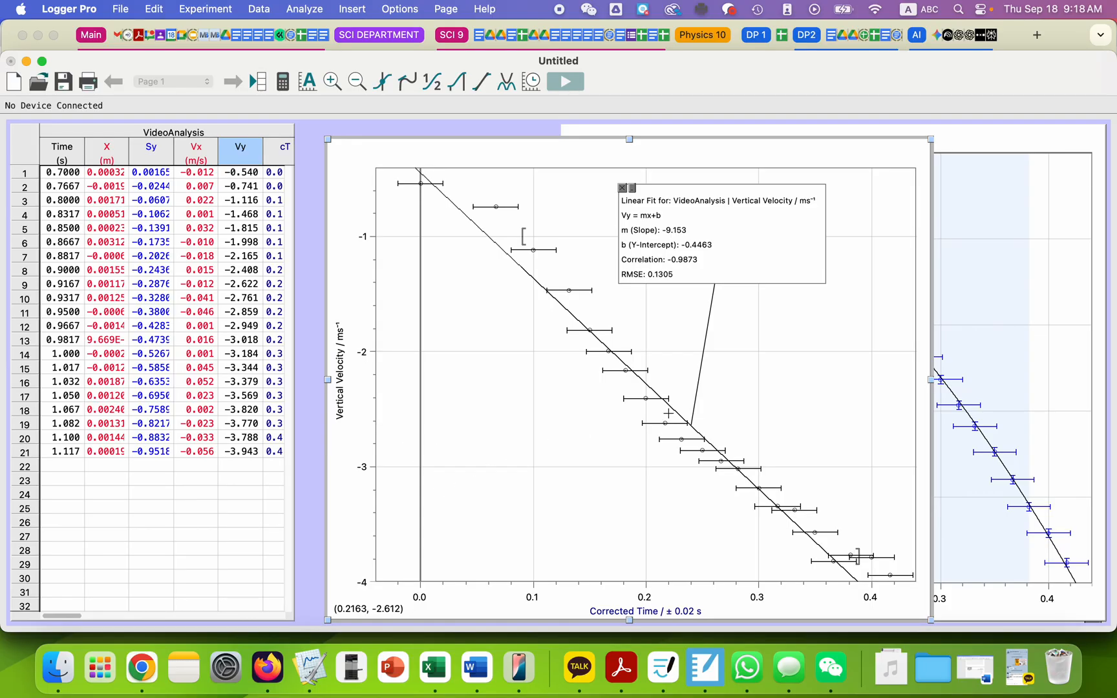
click(694, 228)
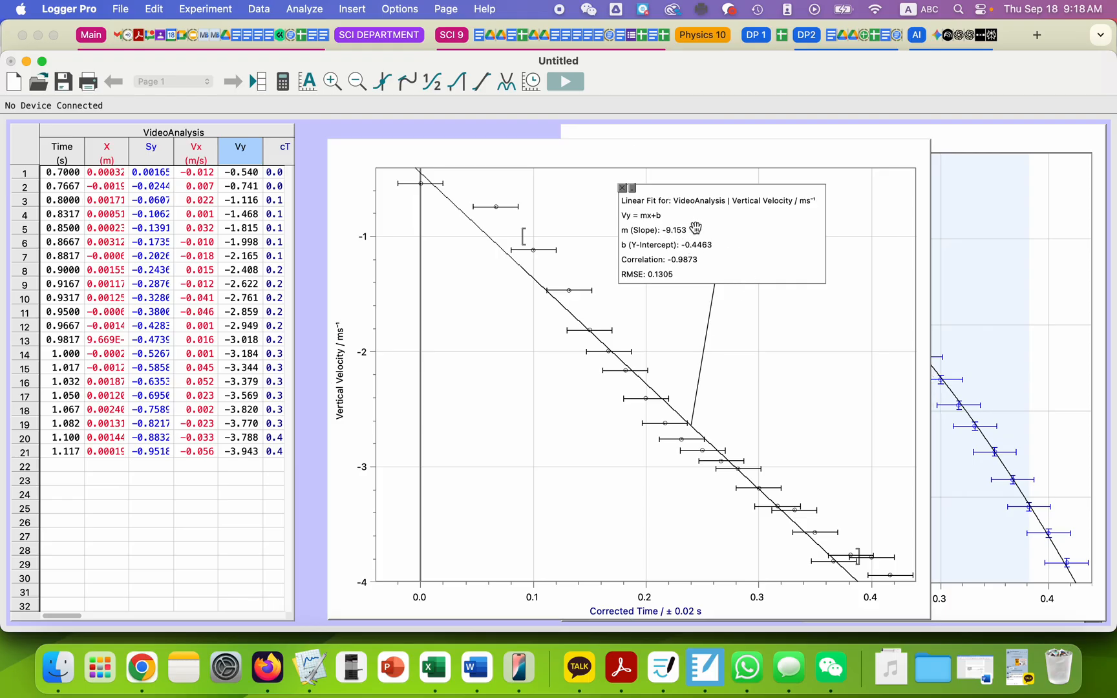
key(ctrl+Up)
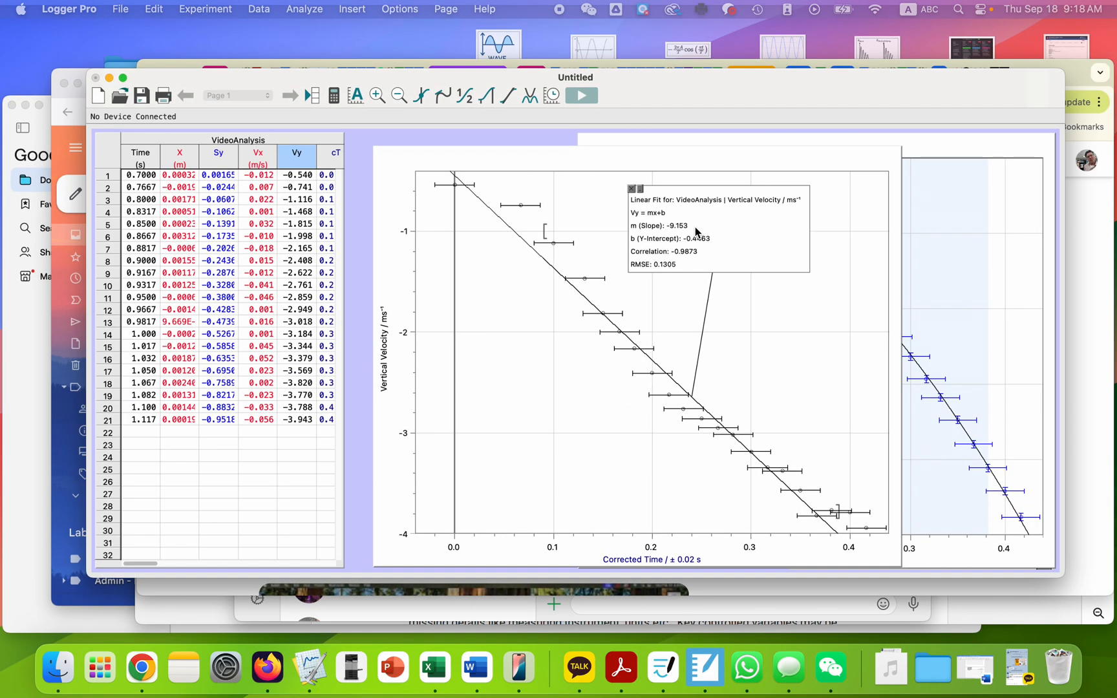
click(696, 231)
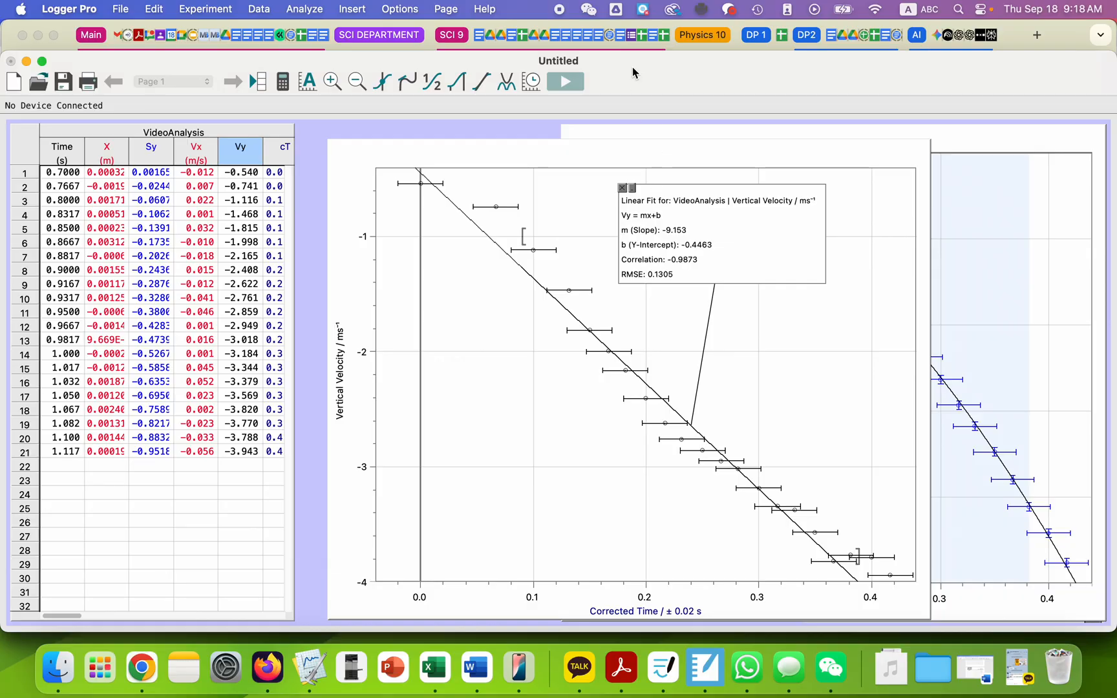